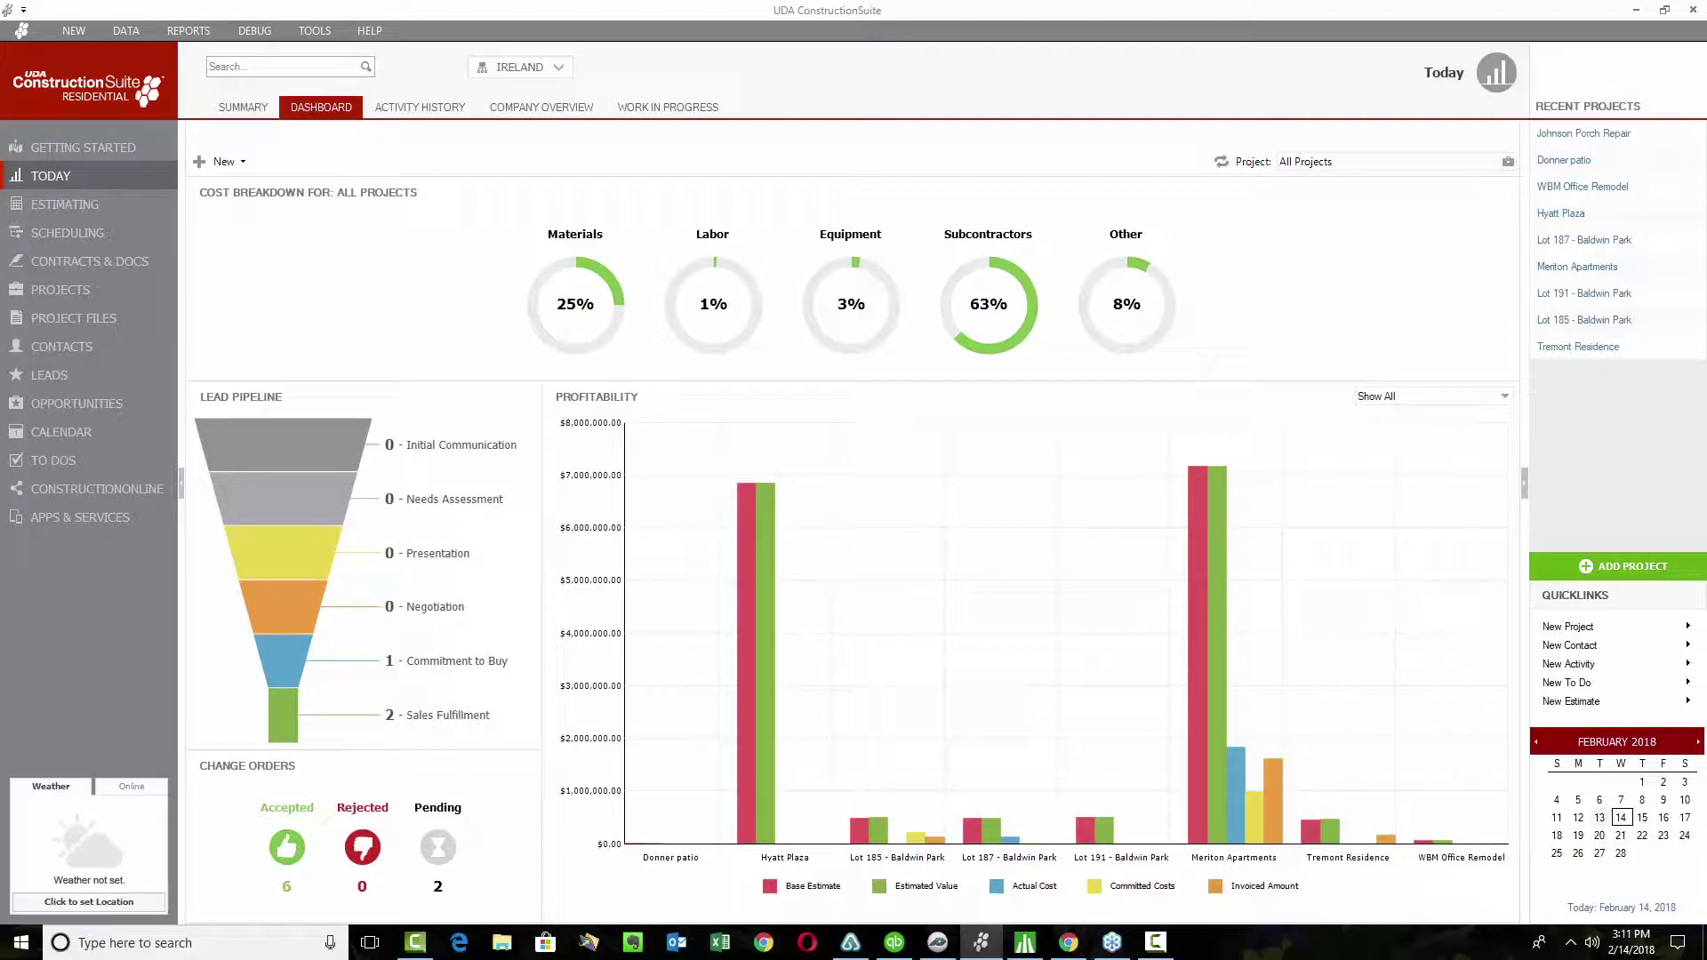
- Look over the Help commands for contact information and the filter choices of the dashboard's Profitability chart
{"action": "left_click", "coordinate": [372, 31]}
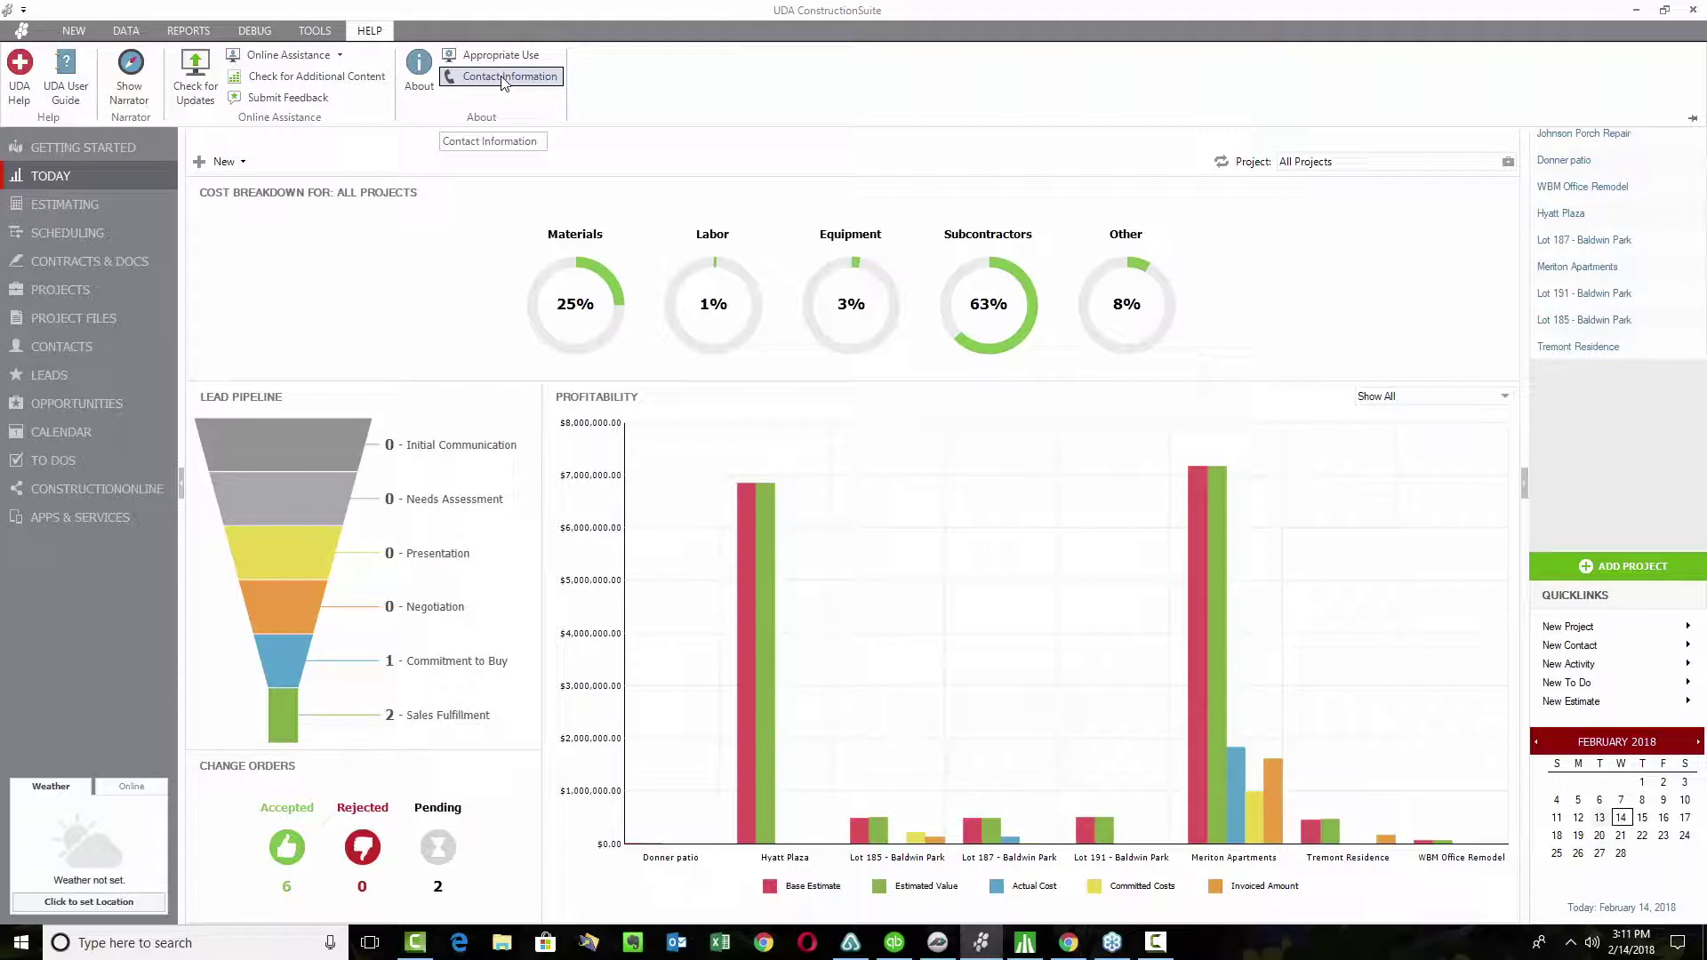
{"action": "left_click", "coordinate": [362, 336]}
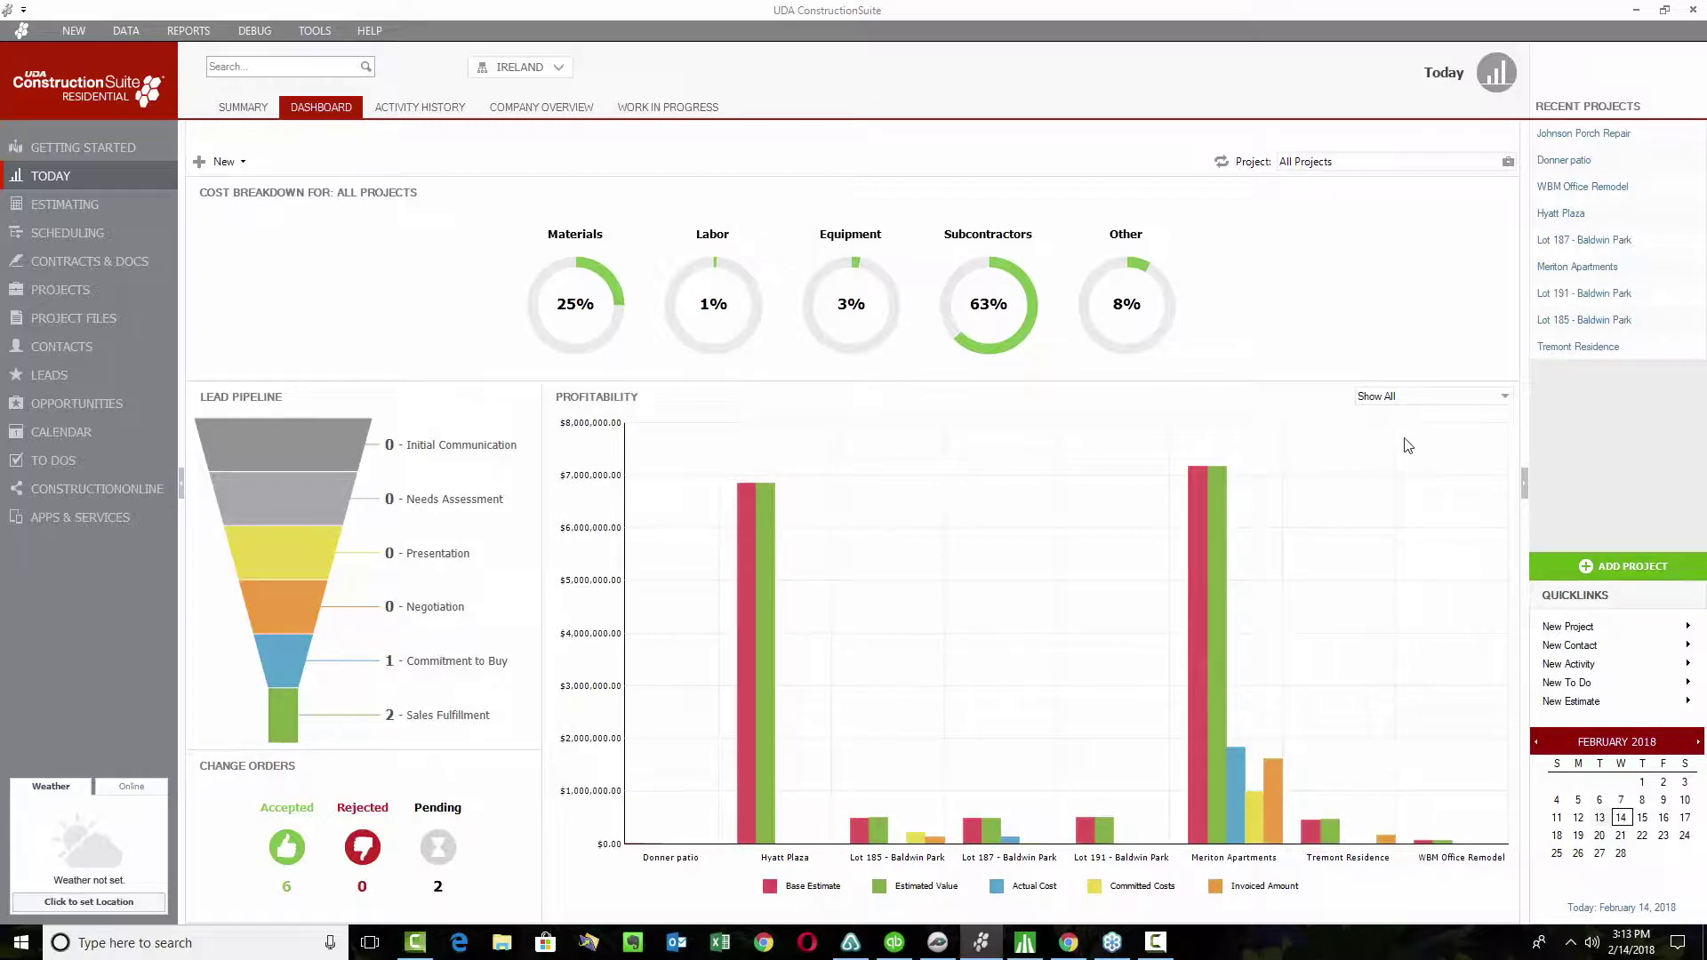
{"action": "left_click", "coordinate": [1438, 402]}
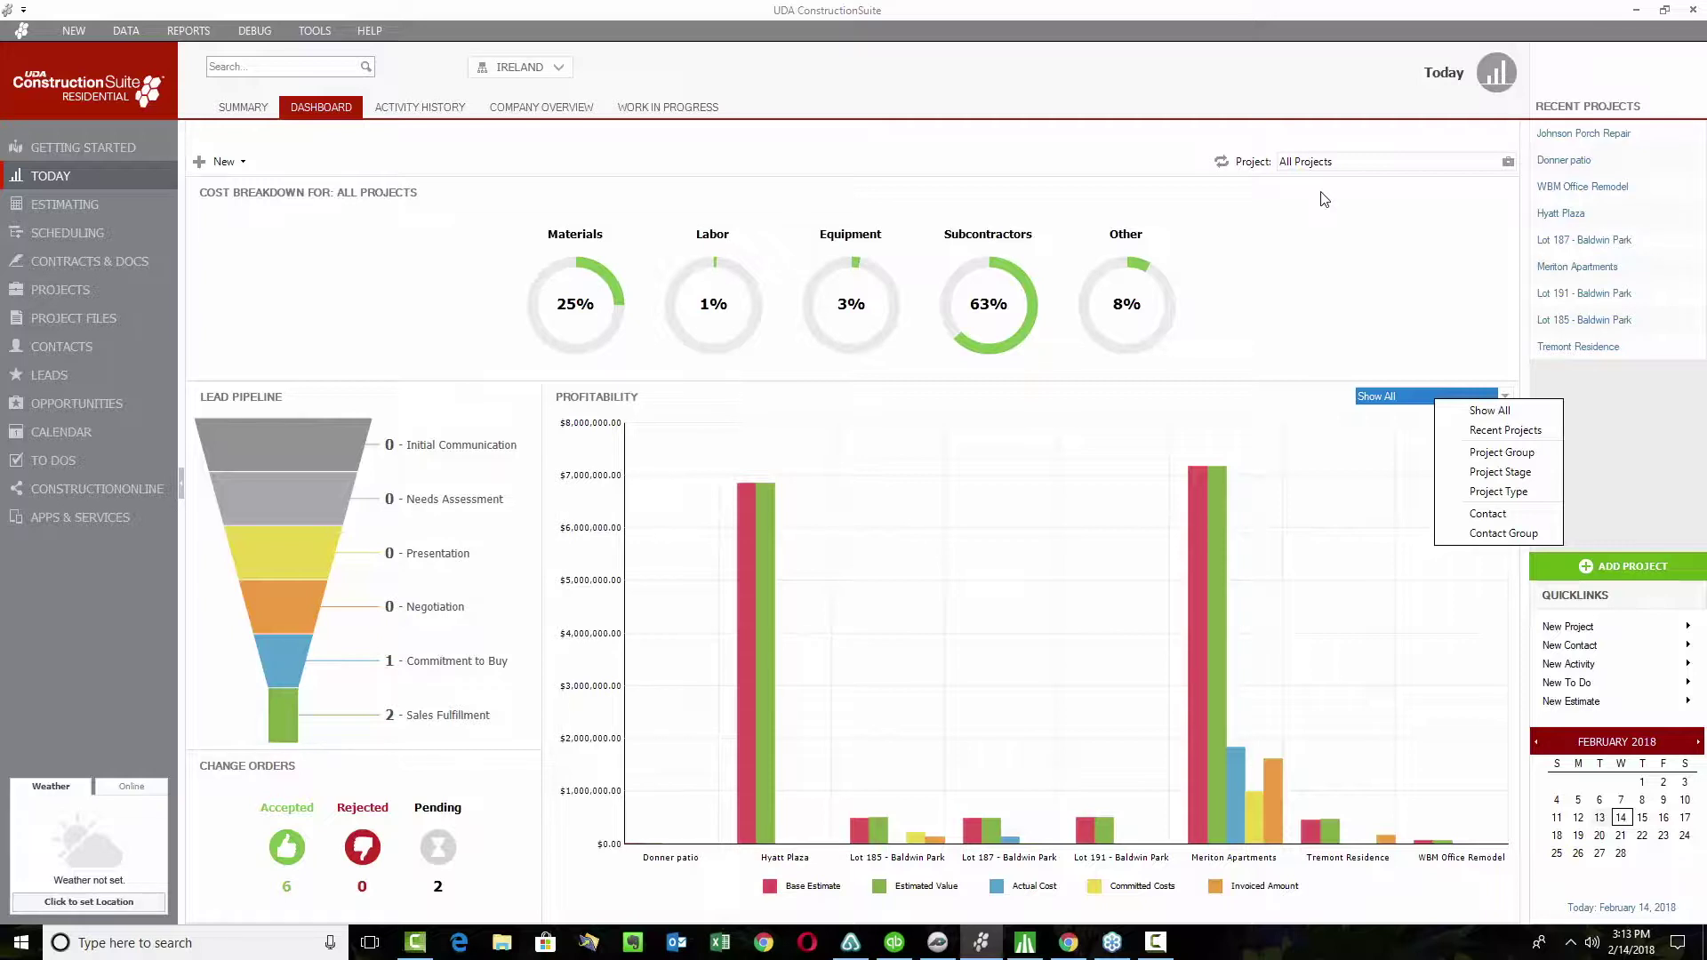
{"action": "left_click", "coordinate": [541, 120]}
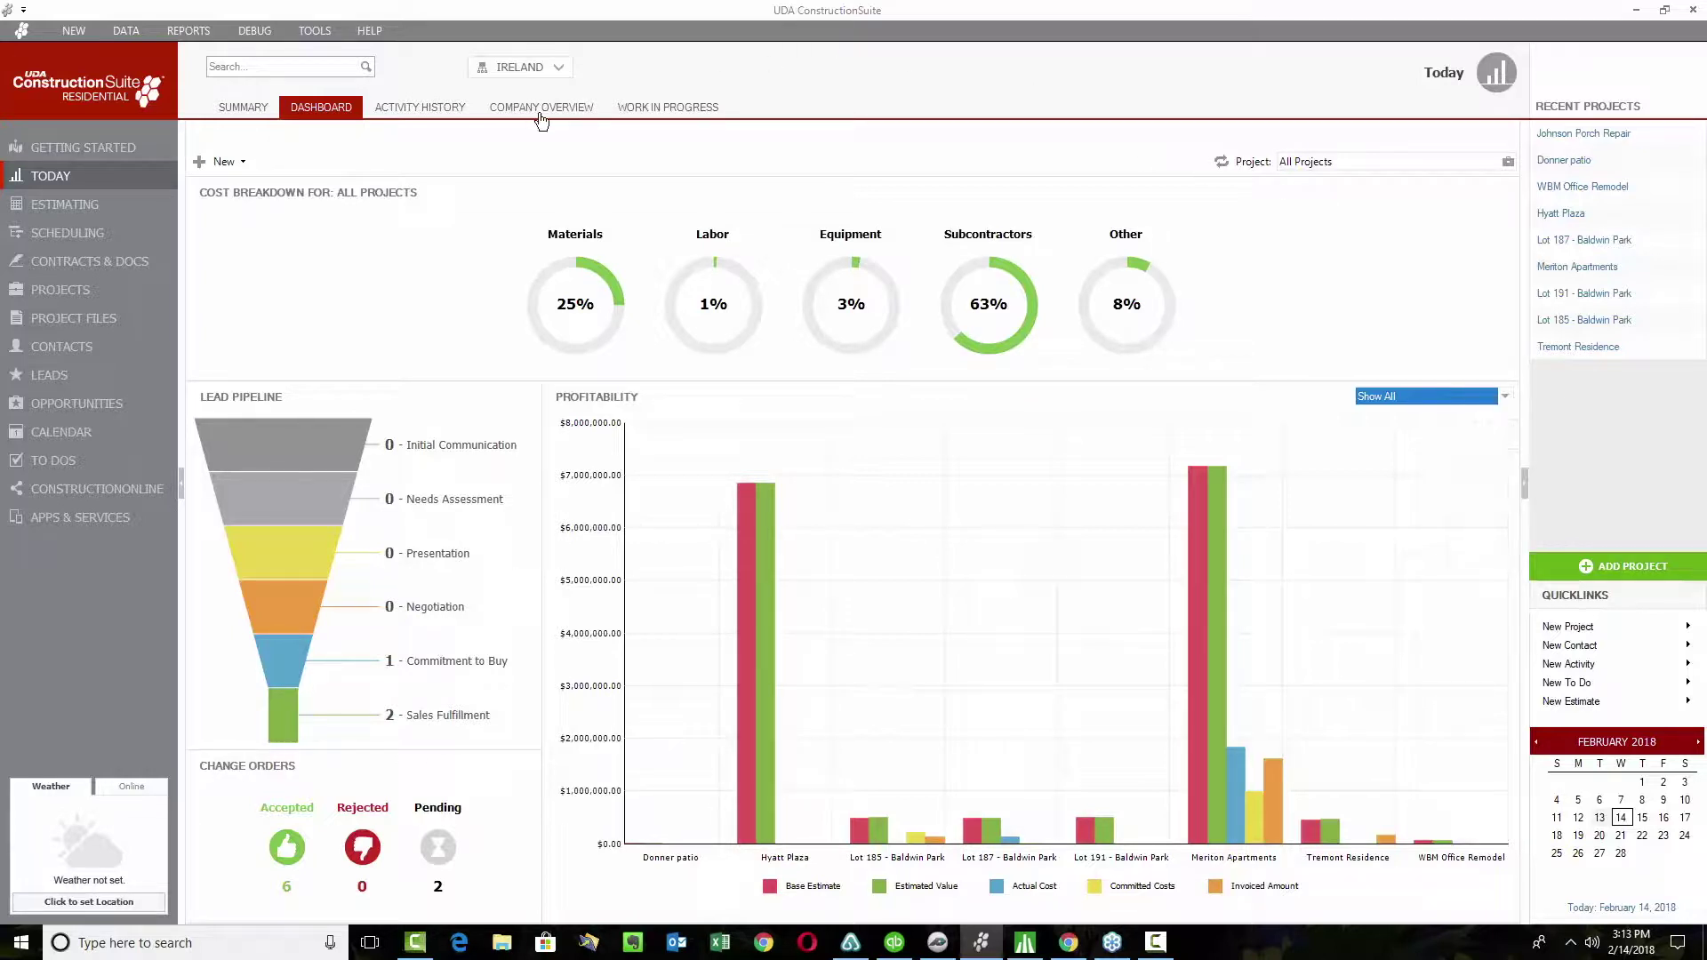
- Show the Company Overview and expand the Baldwin Park group to list its projects
{"action": "left_click", "coordinate": [541, 114]}
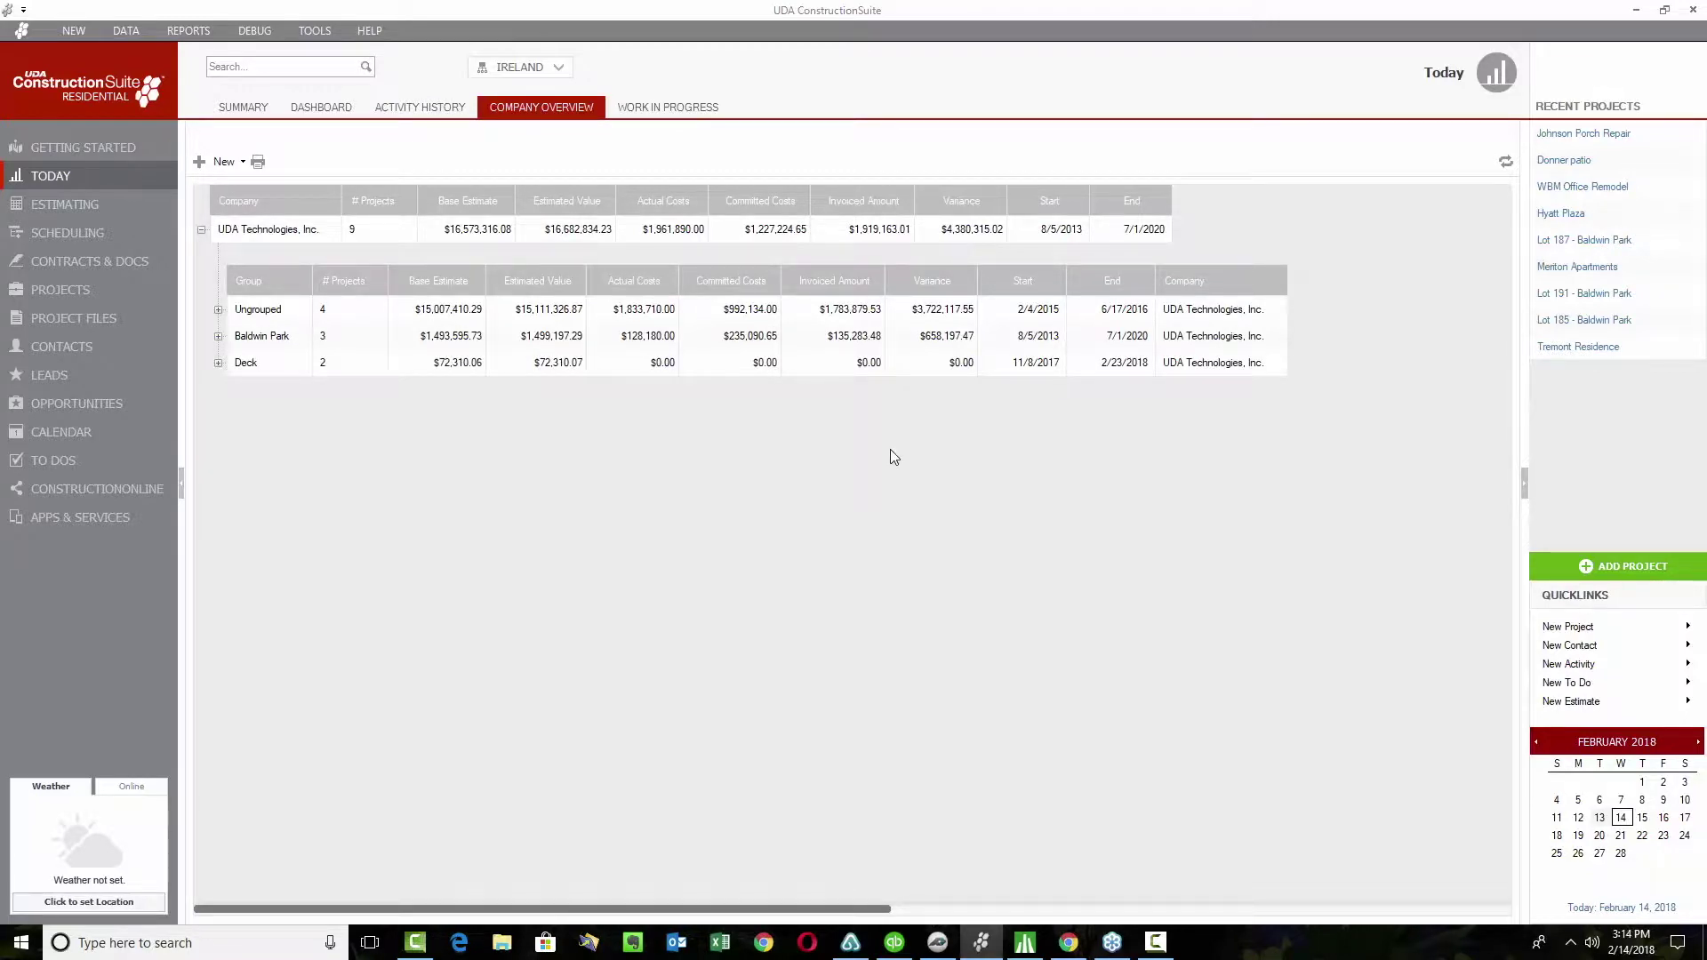
{"action": "left_click", "coordinate": [218, 336]}
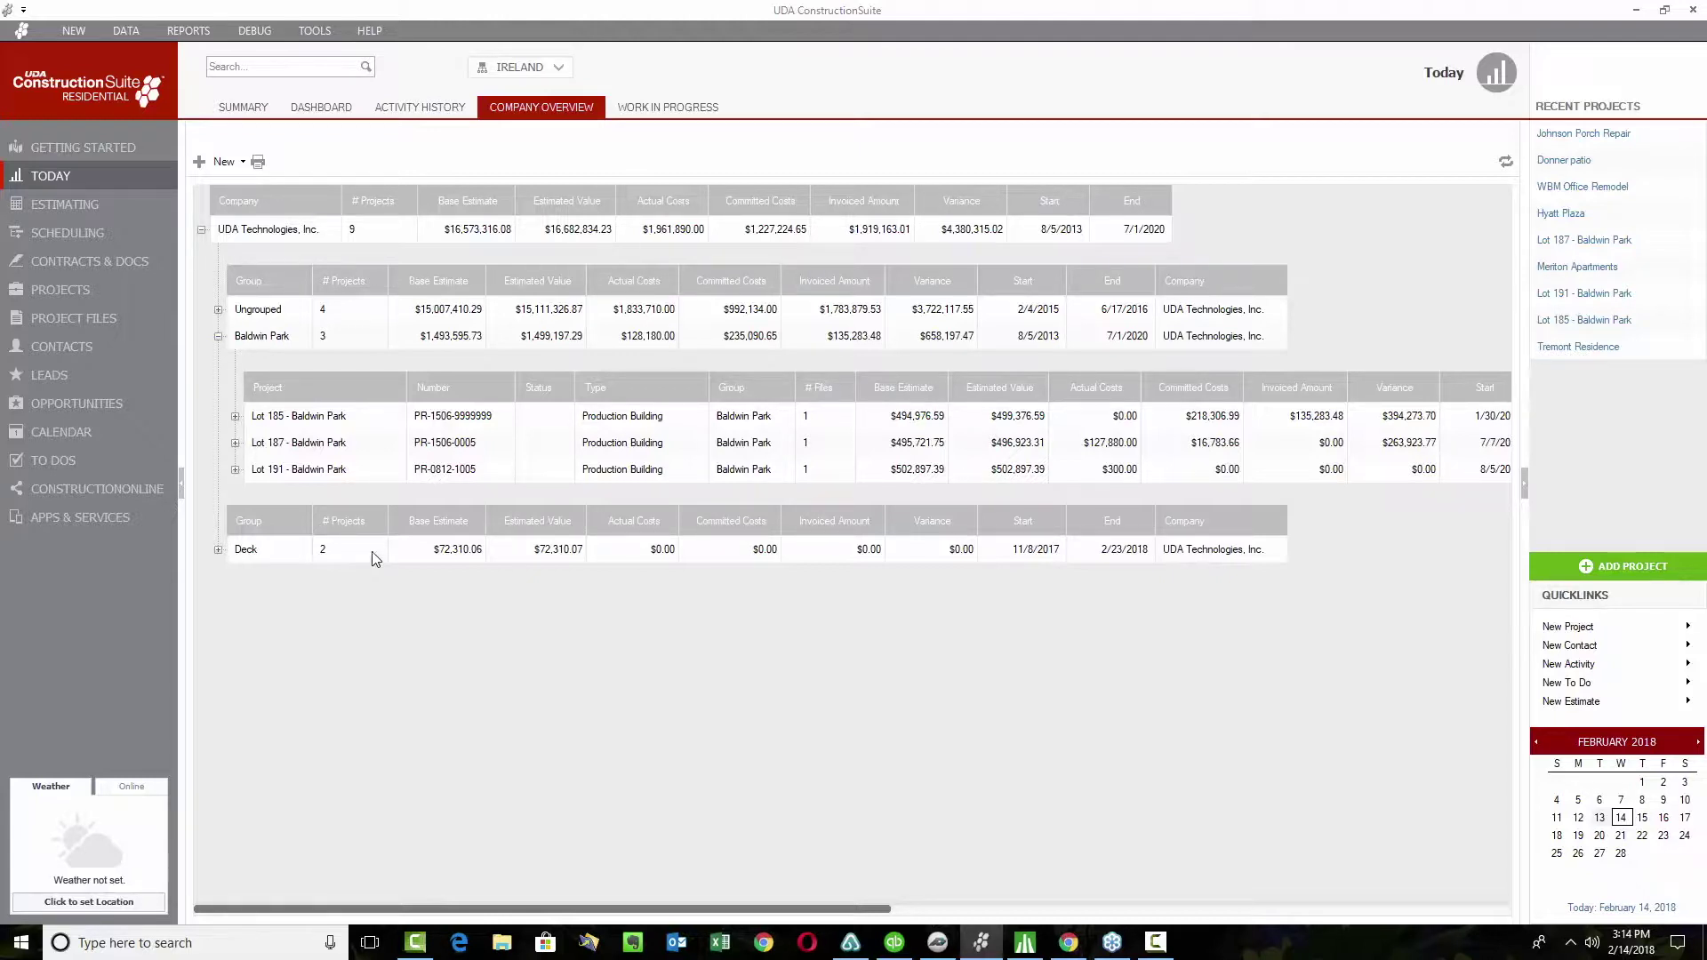
- Open the Work in Progress report and examine its columns, including the explanation of Unearned Revenue (Overbilling)
{"action": "left_click", "coordinate": [682, 118]}
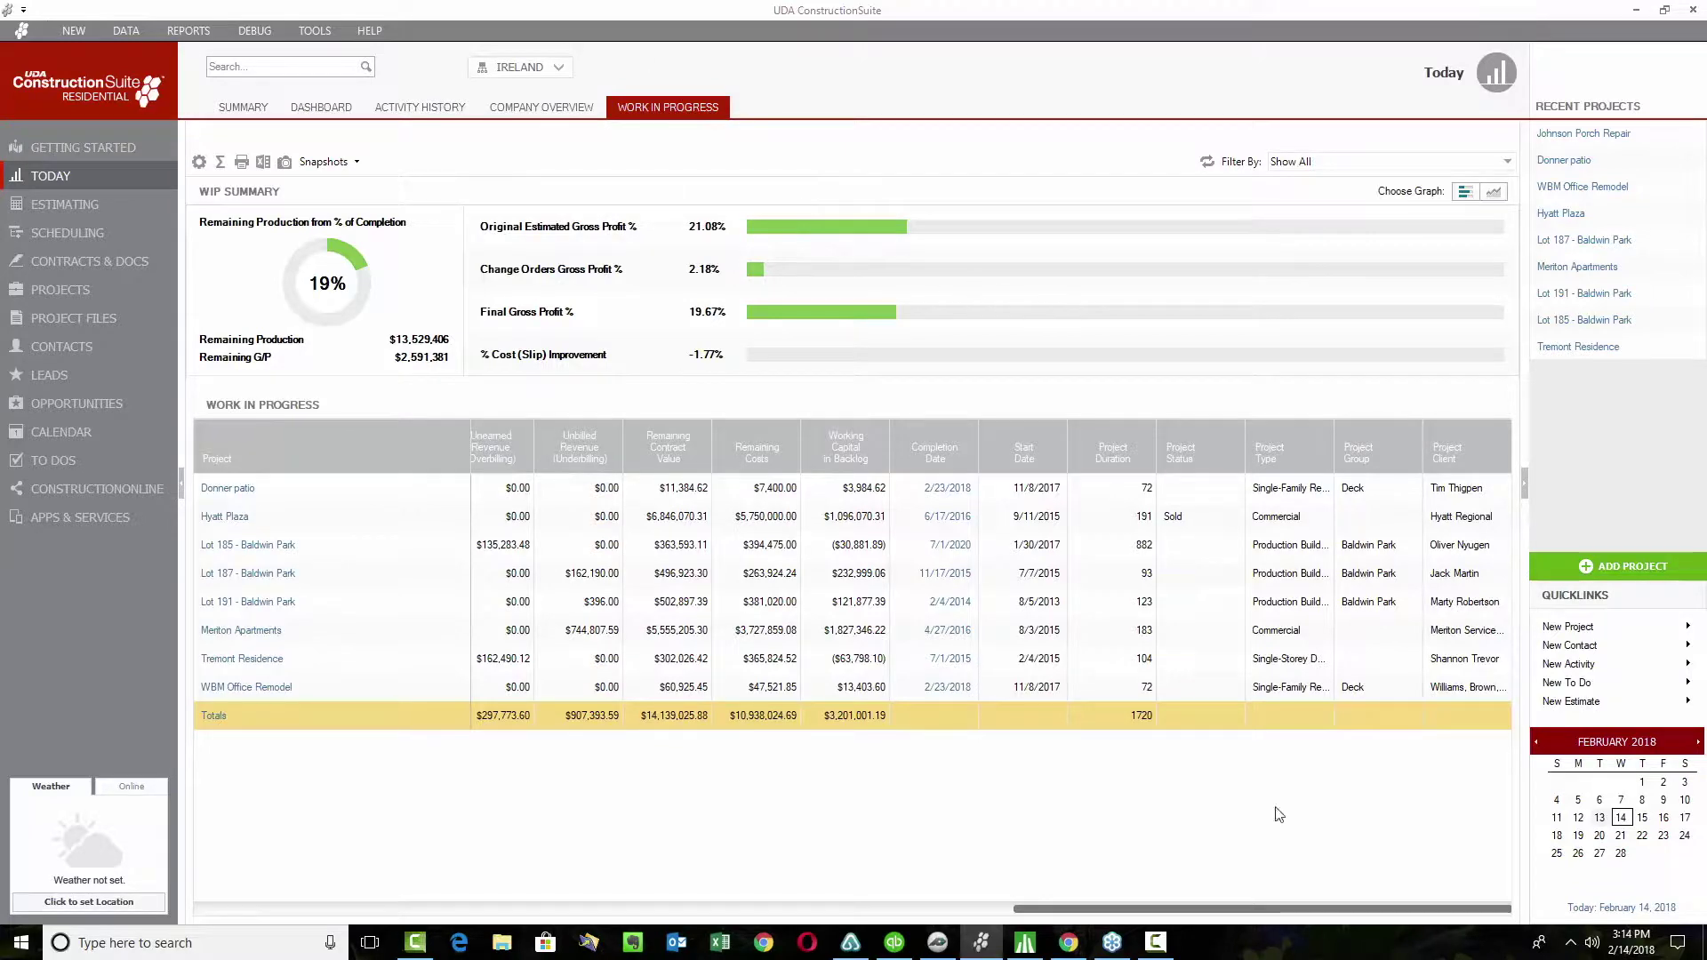
{"action": "left_click_drag", "start_coordinate": [1250, 909], "coordinate": [252, 917]}
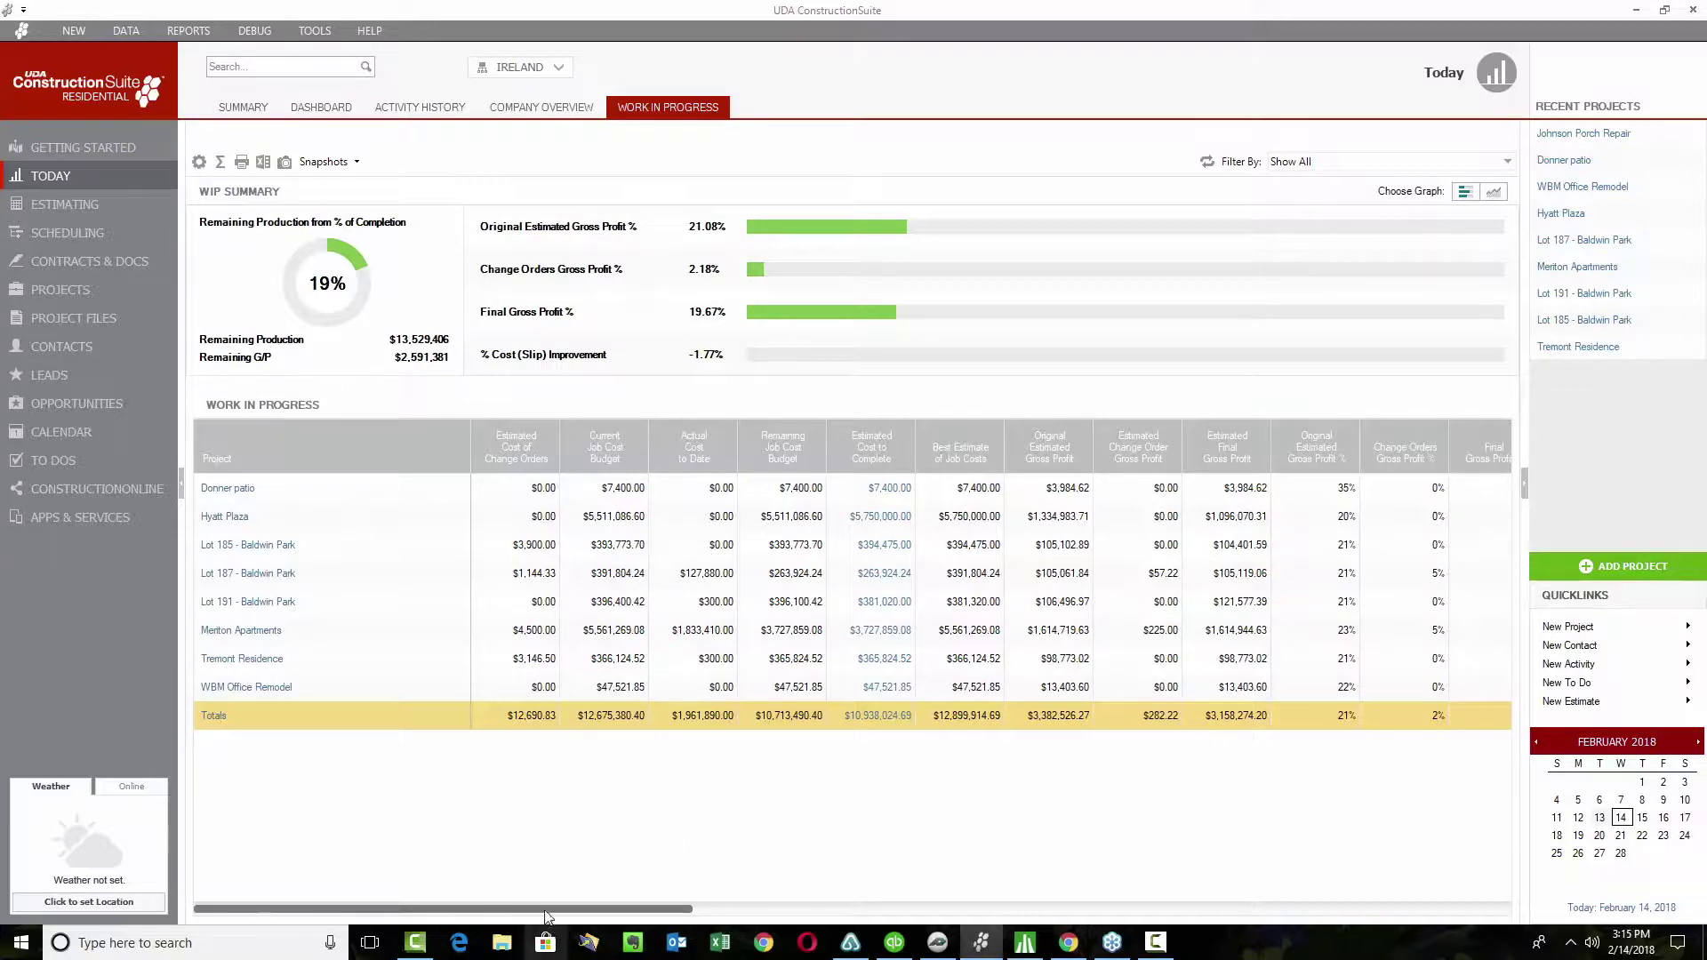
{"action": "left_click_drag", "start_coordinate": [523, 914], "coordinate": [858, 929]}
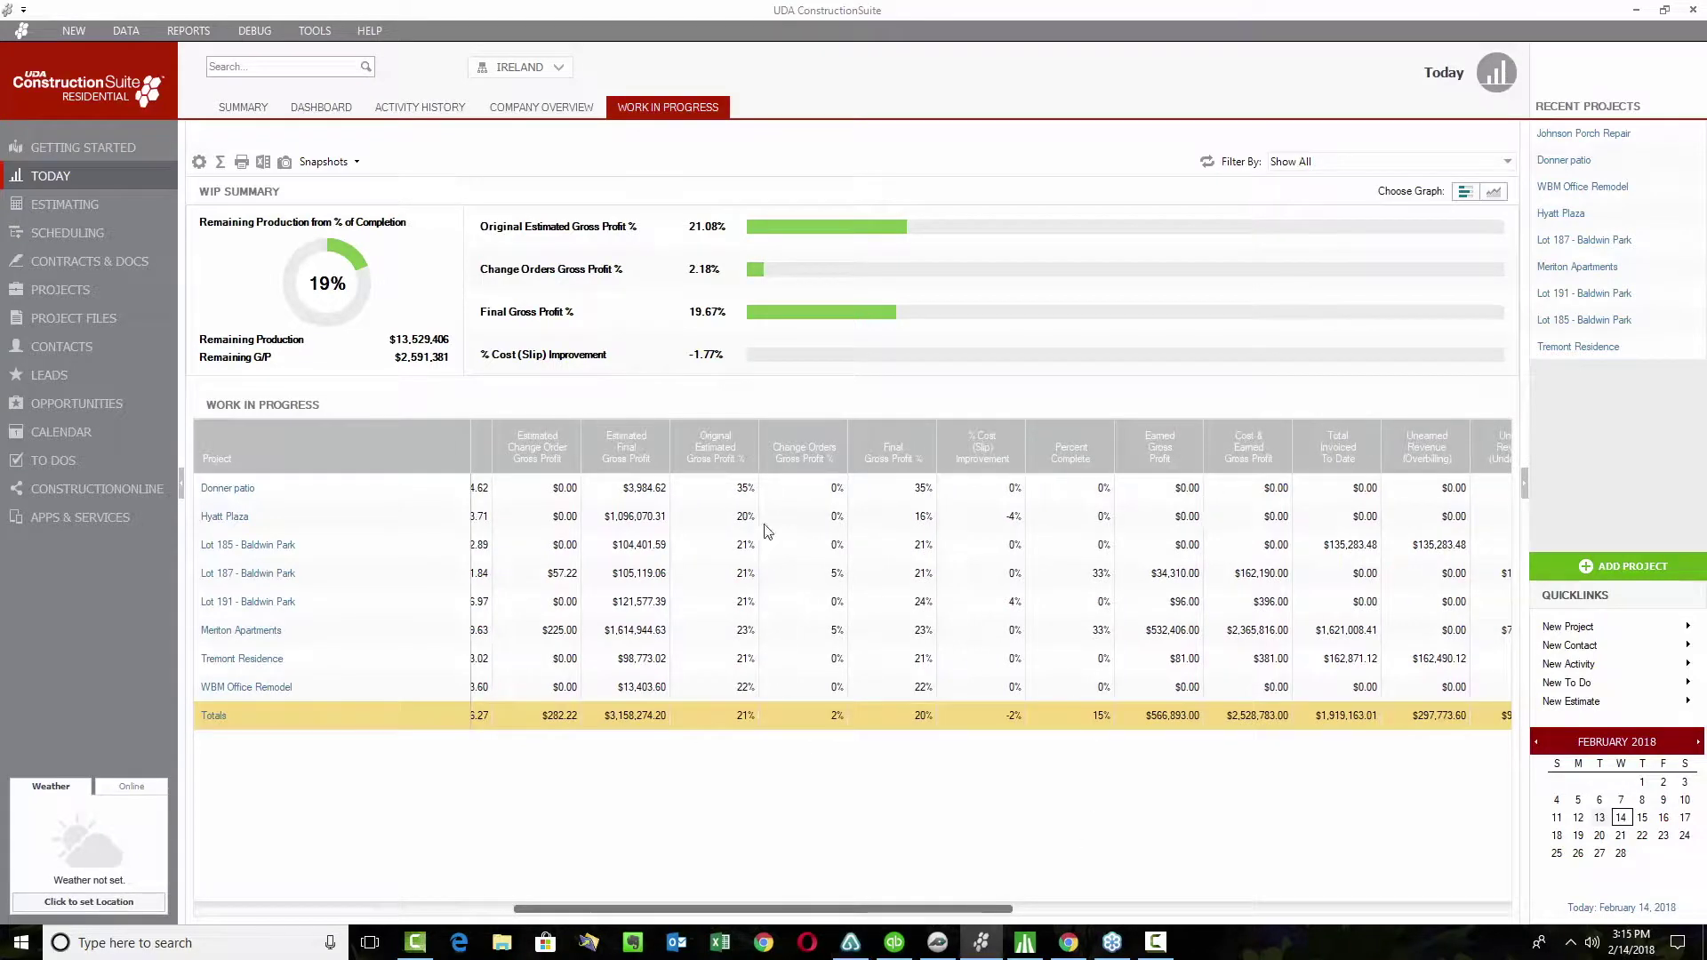
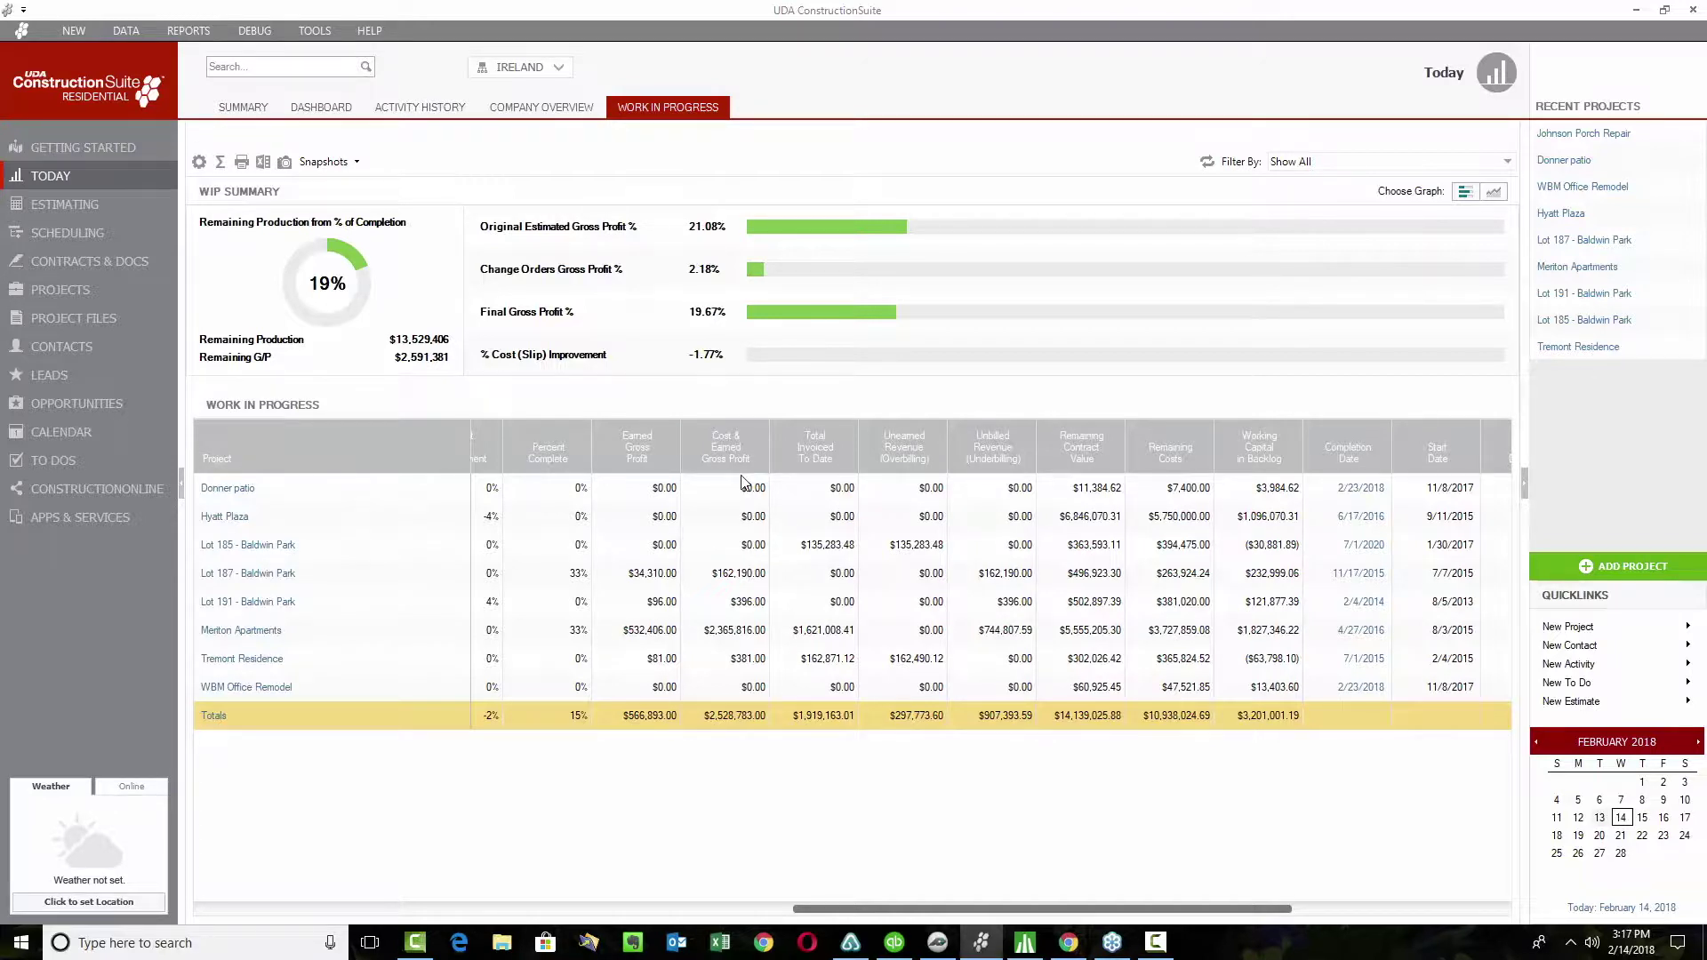
{"action": "mouse_move", "coordinate": [811, 480]}
{"action": "mouse_move", "coordinate": [891, 454]}
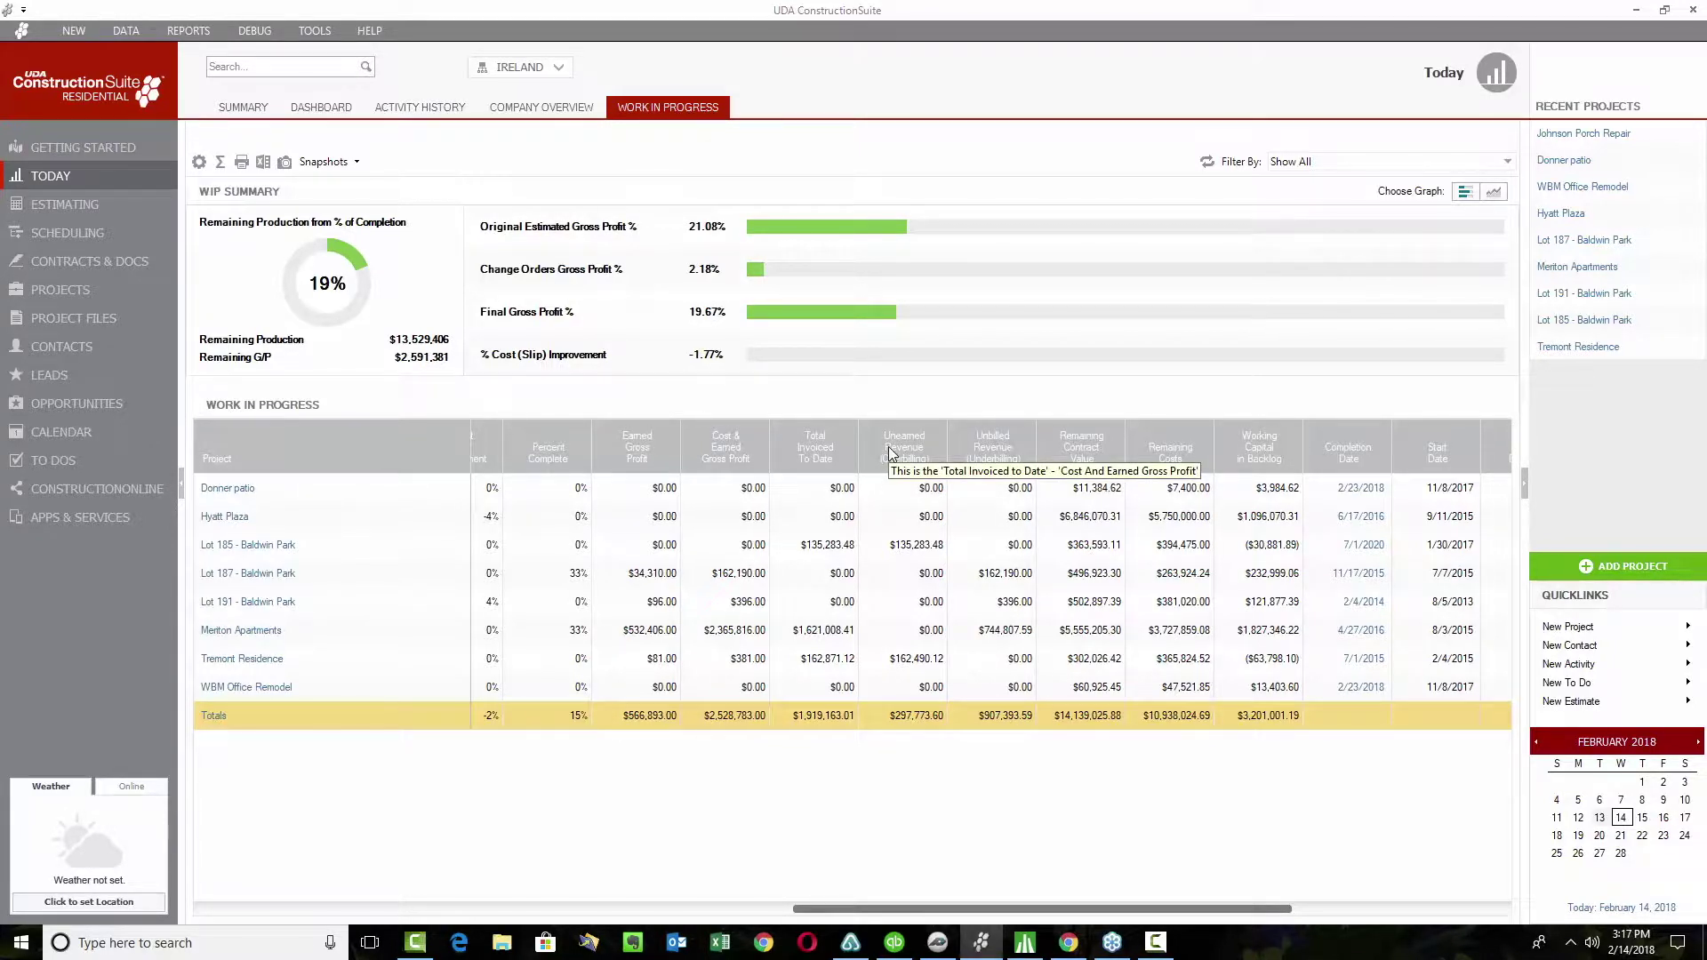
- Make all columns visible in the Work in Progress table and bring the Original Contract Price column into view
{"action": "right_click", "coordinate": [836, 455]}
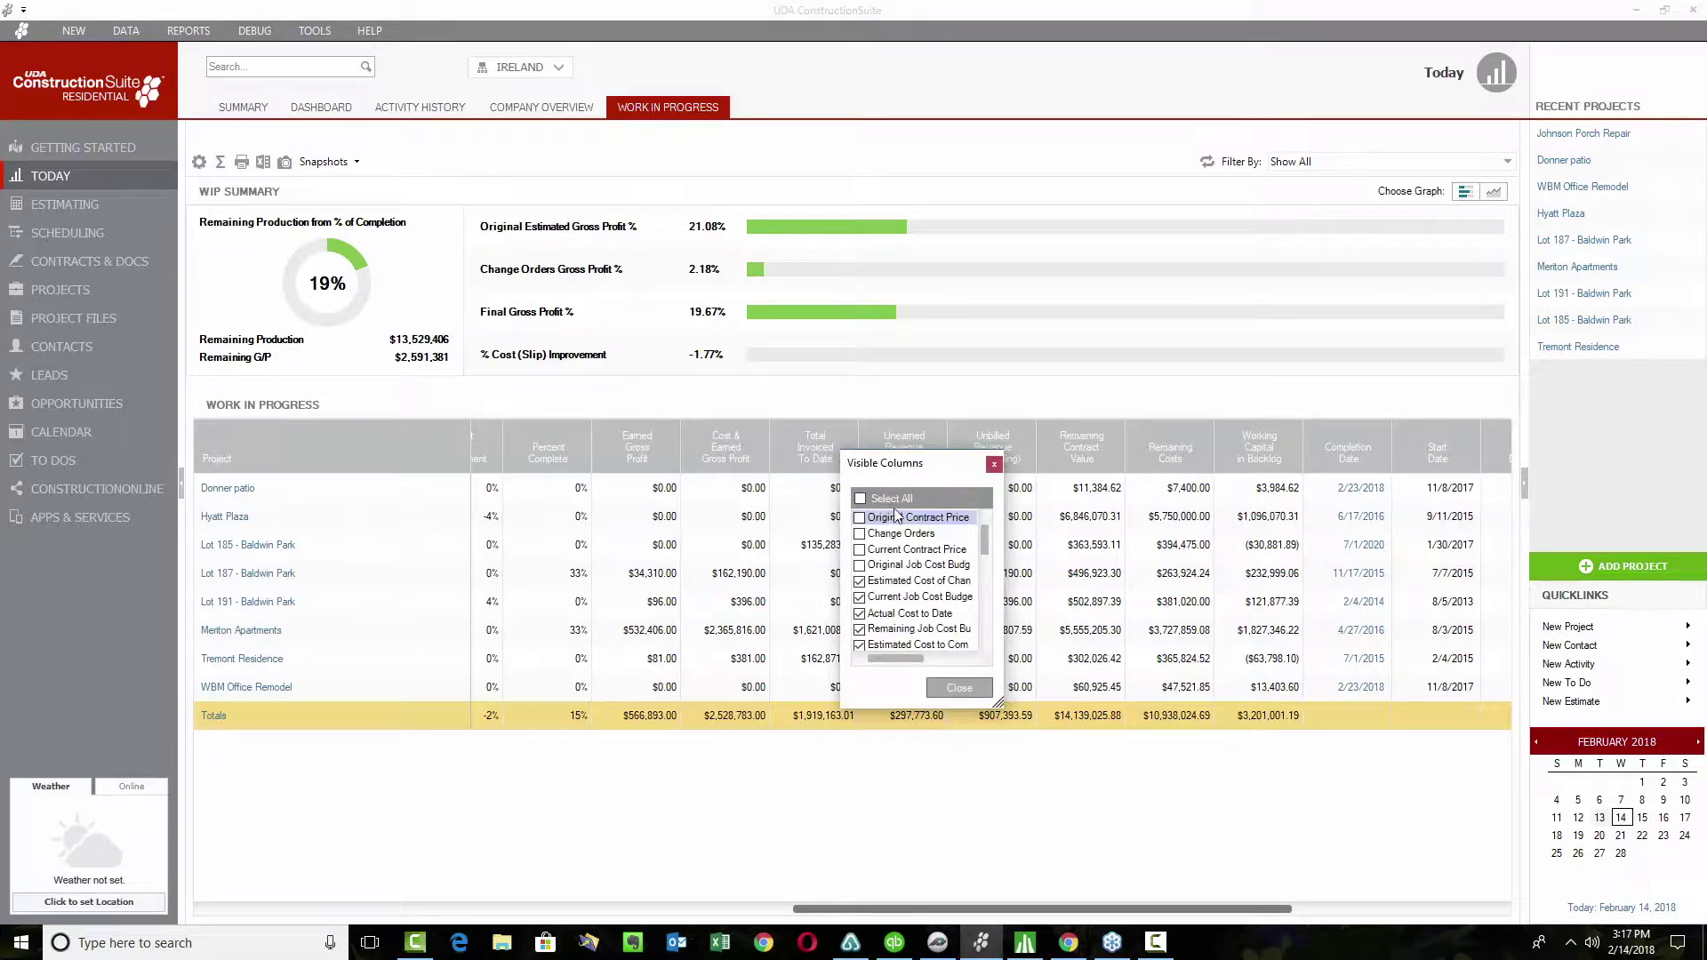
{"action": "left_click", "coordinate": [860, 499]}
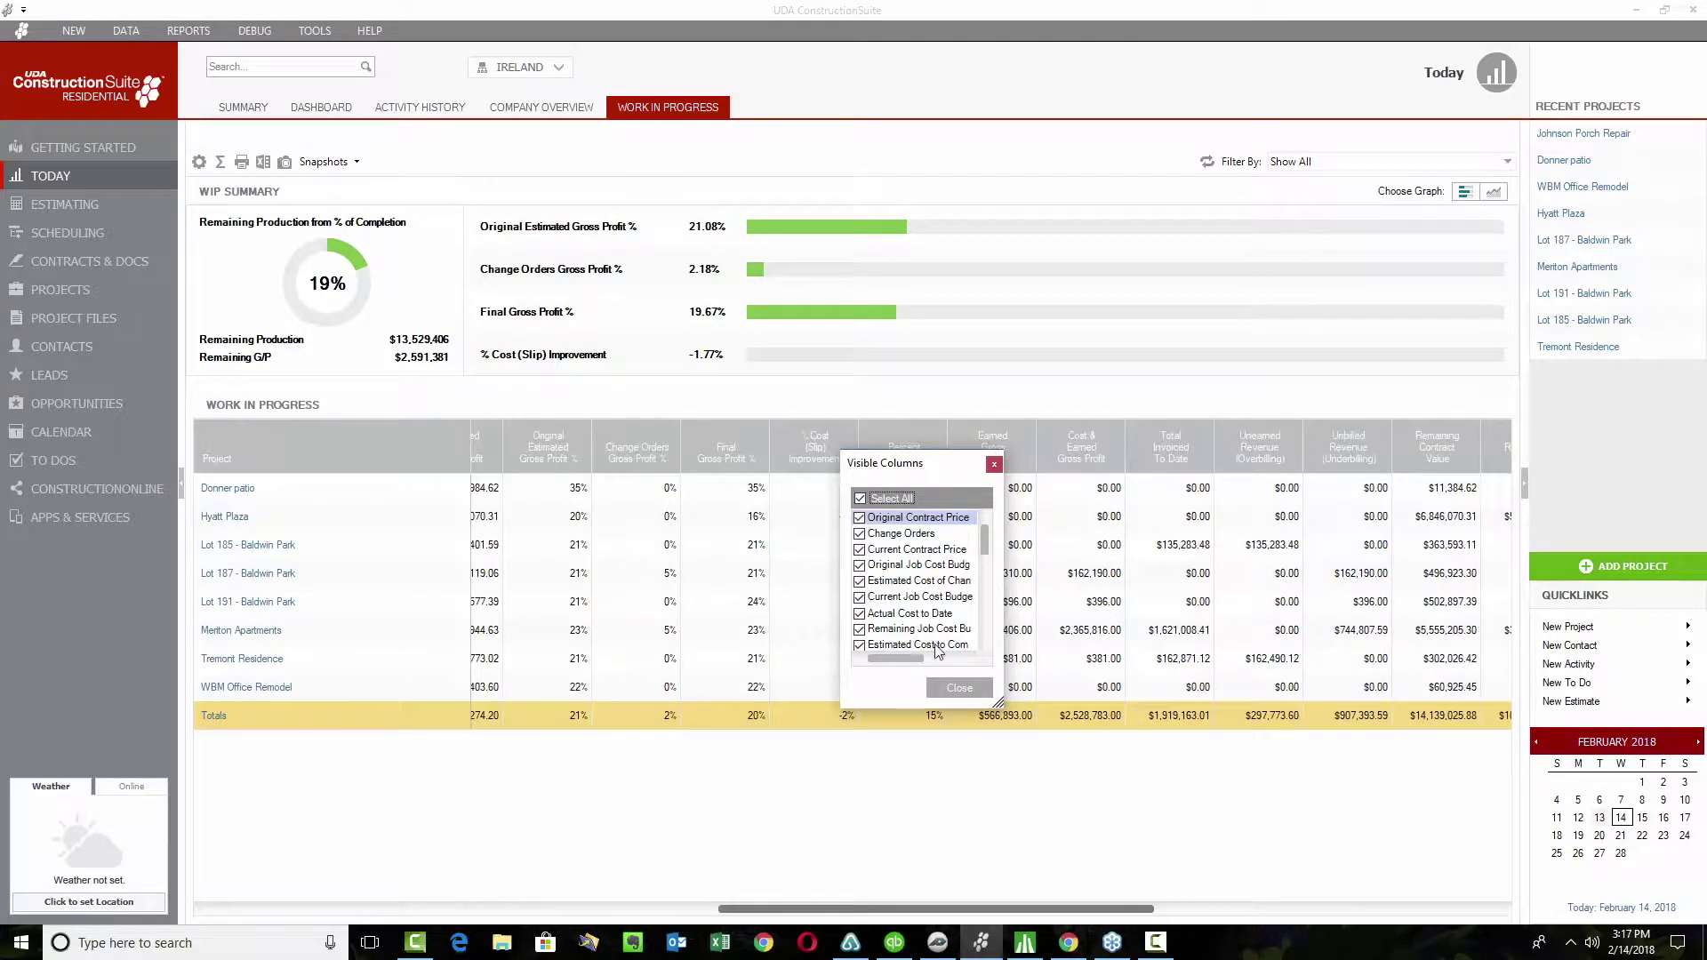
{"action": "left_click", "coordinate": [960, 688]}
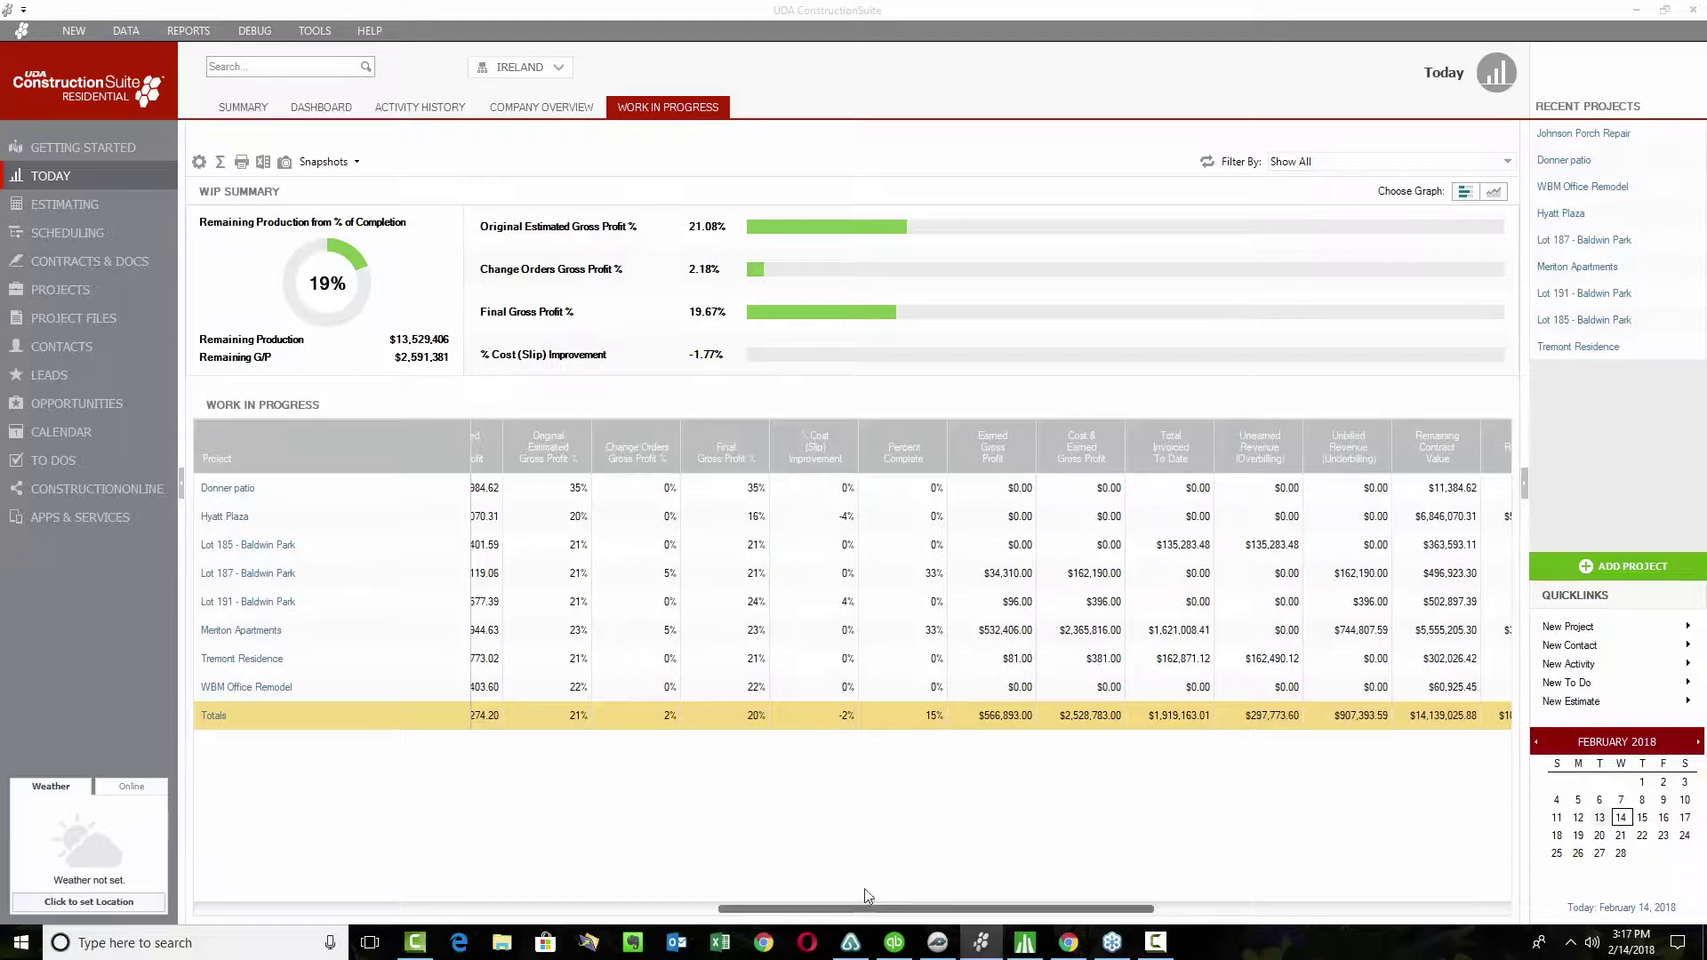
{"action": "left_click_drag", "start_coordinate": [852, 909], "coordinate": [222, 907]}
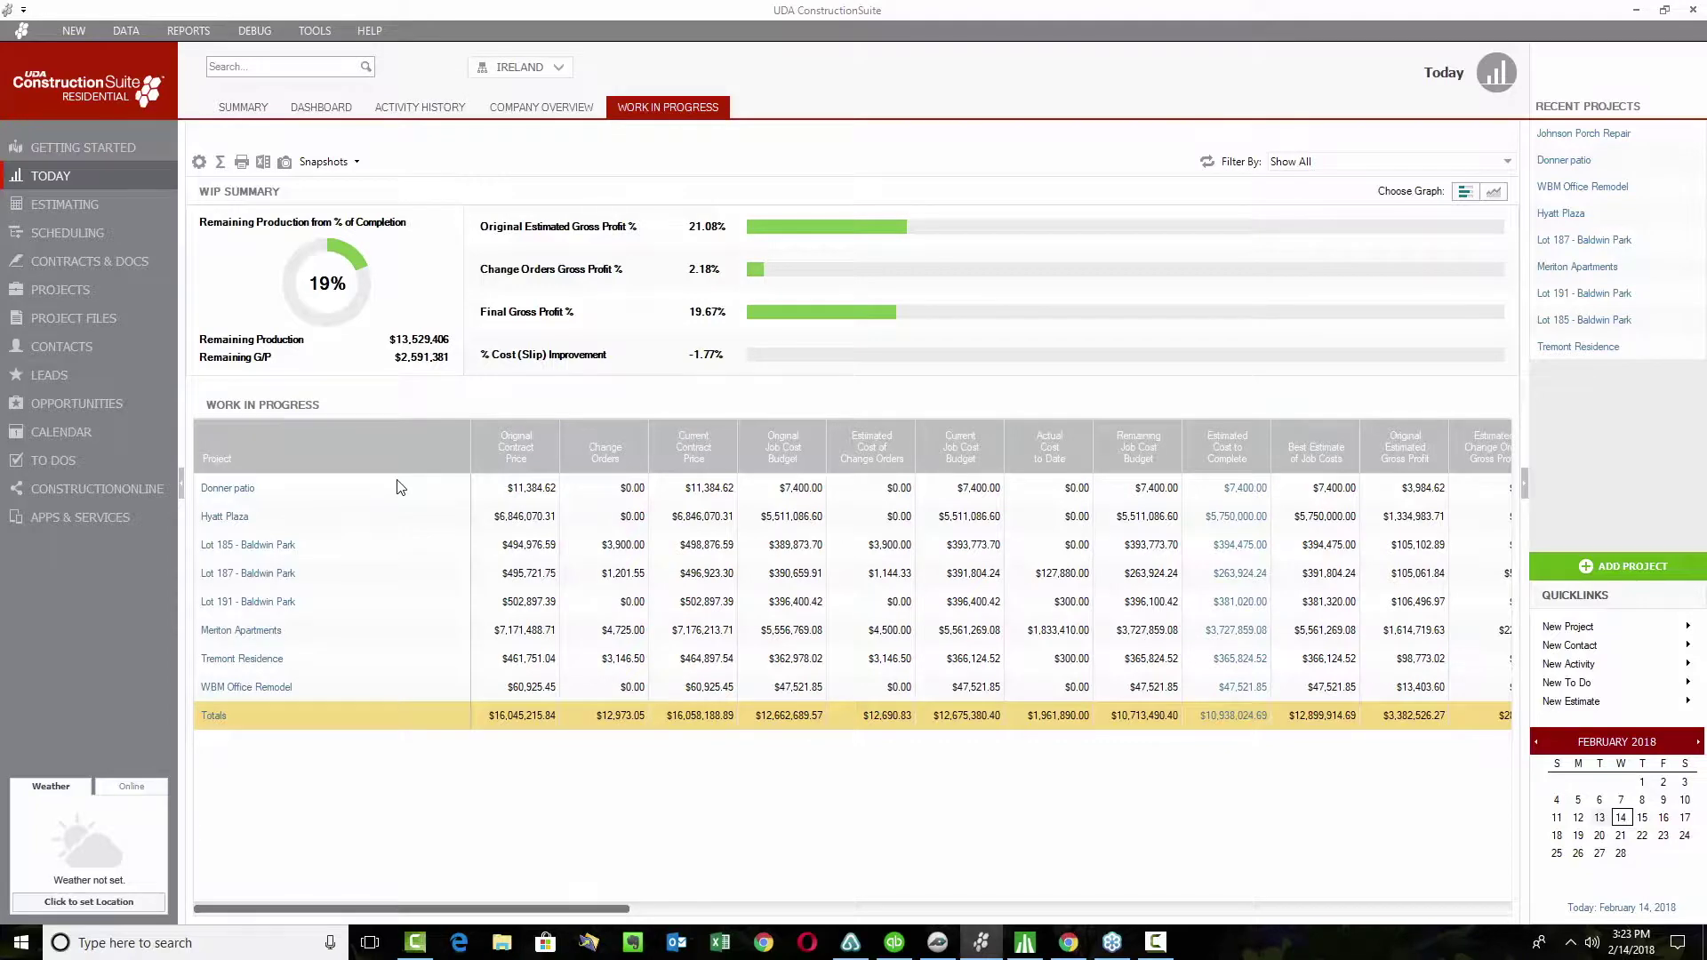
- Filter the Work in Progress report to jobs lasting more than 6 weeks and exceeding a minimum revenue
{"action": "left_click", "coordinate": [199, 162]}
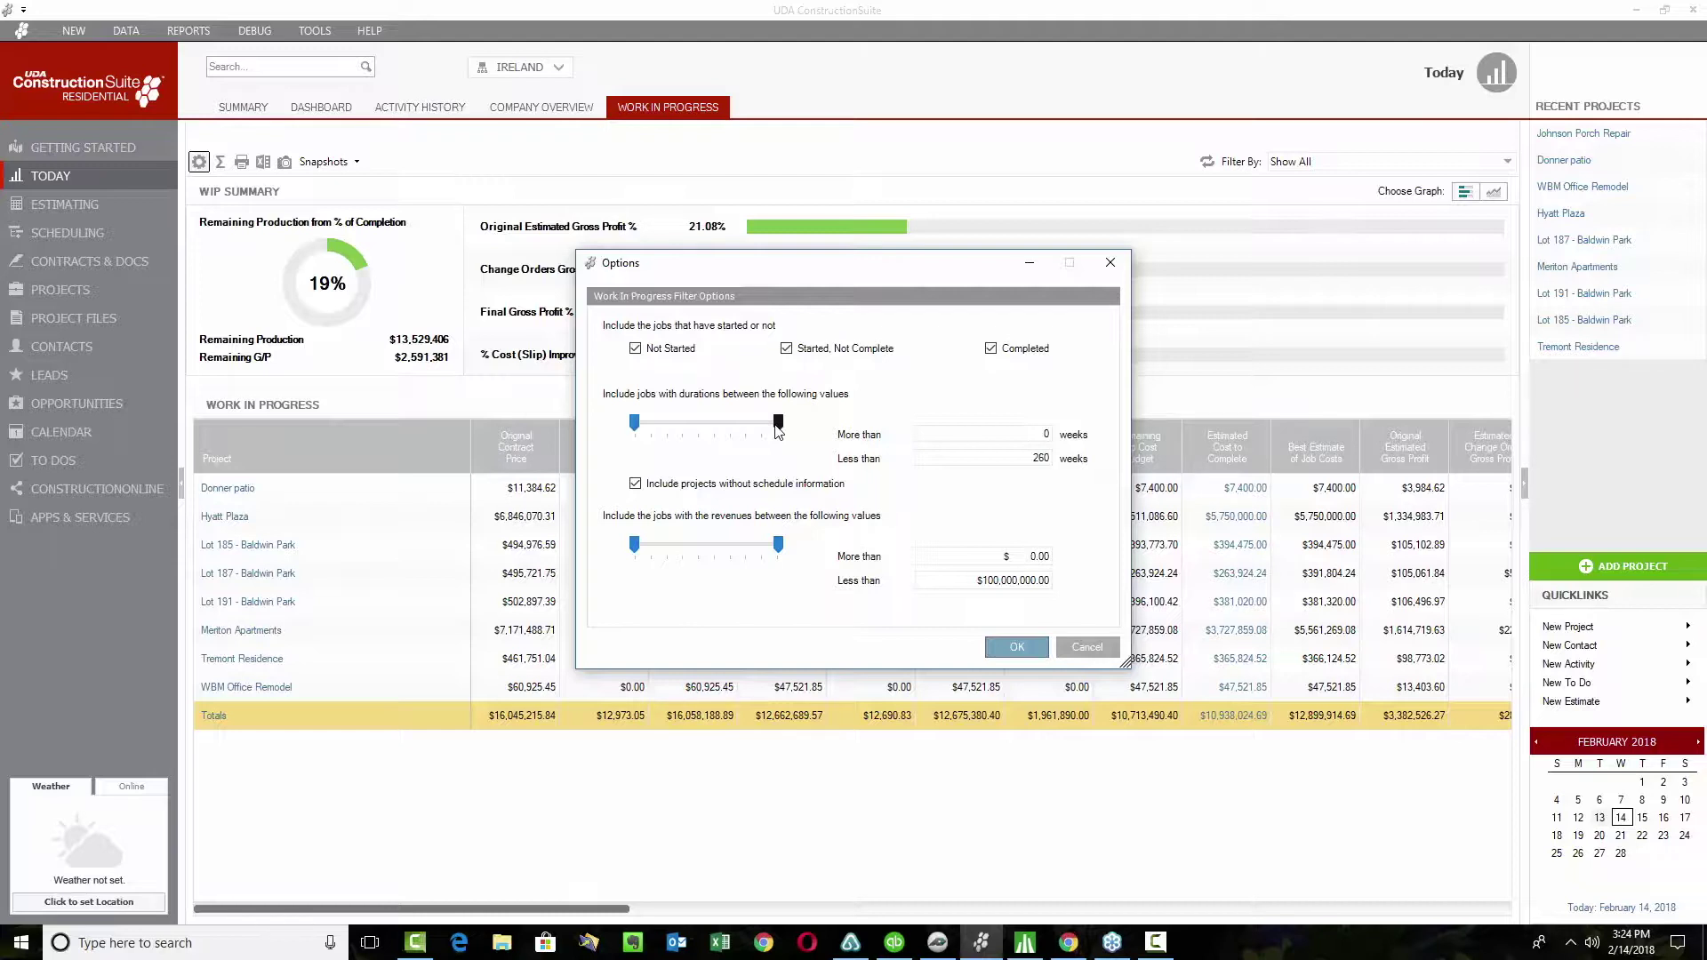
{"action": "left_click", "coordinate": [1027, 436]}
{"action": "type", "text": "6"}
{"action": "left_click", "coordinate": [1034, 559]}
{"action": "type", "text": "200000"}
{"action": "left_click", "coordinate": [1017, 649]}
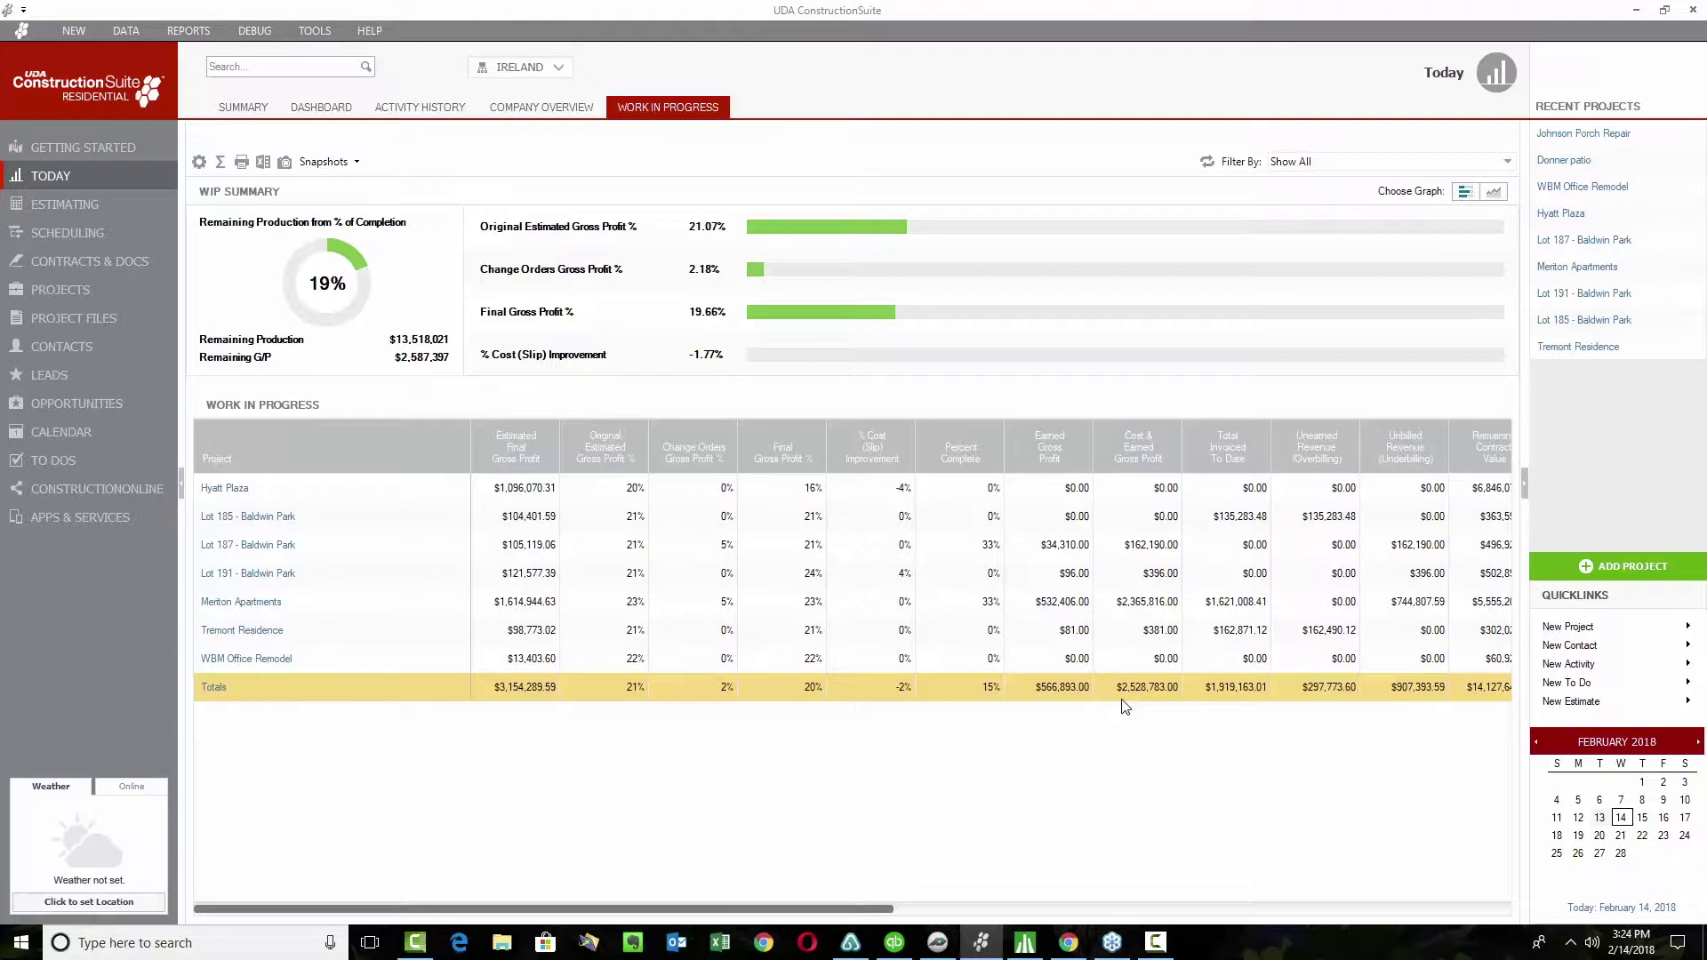
- Open the management of Work in Progress snapshots and review the frequency choices for automatic snapshots
{"action": "left_click", "coordinate": [313, 168]}
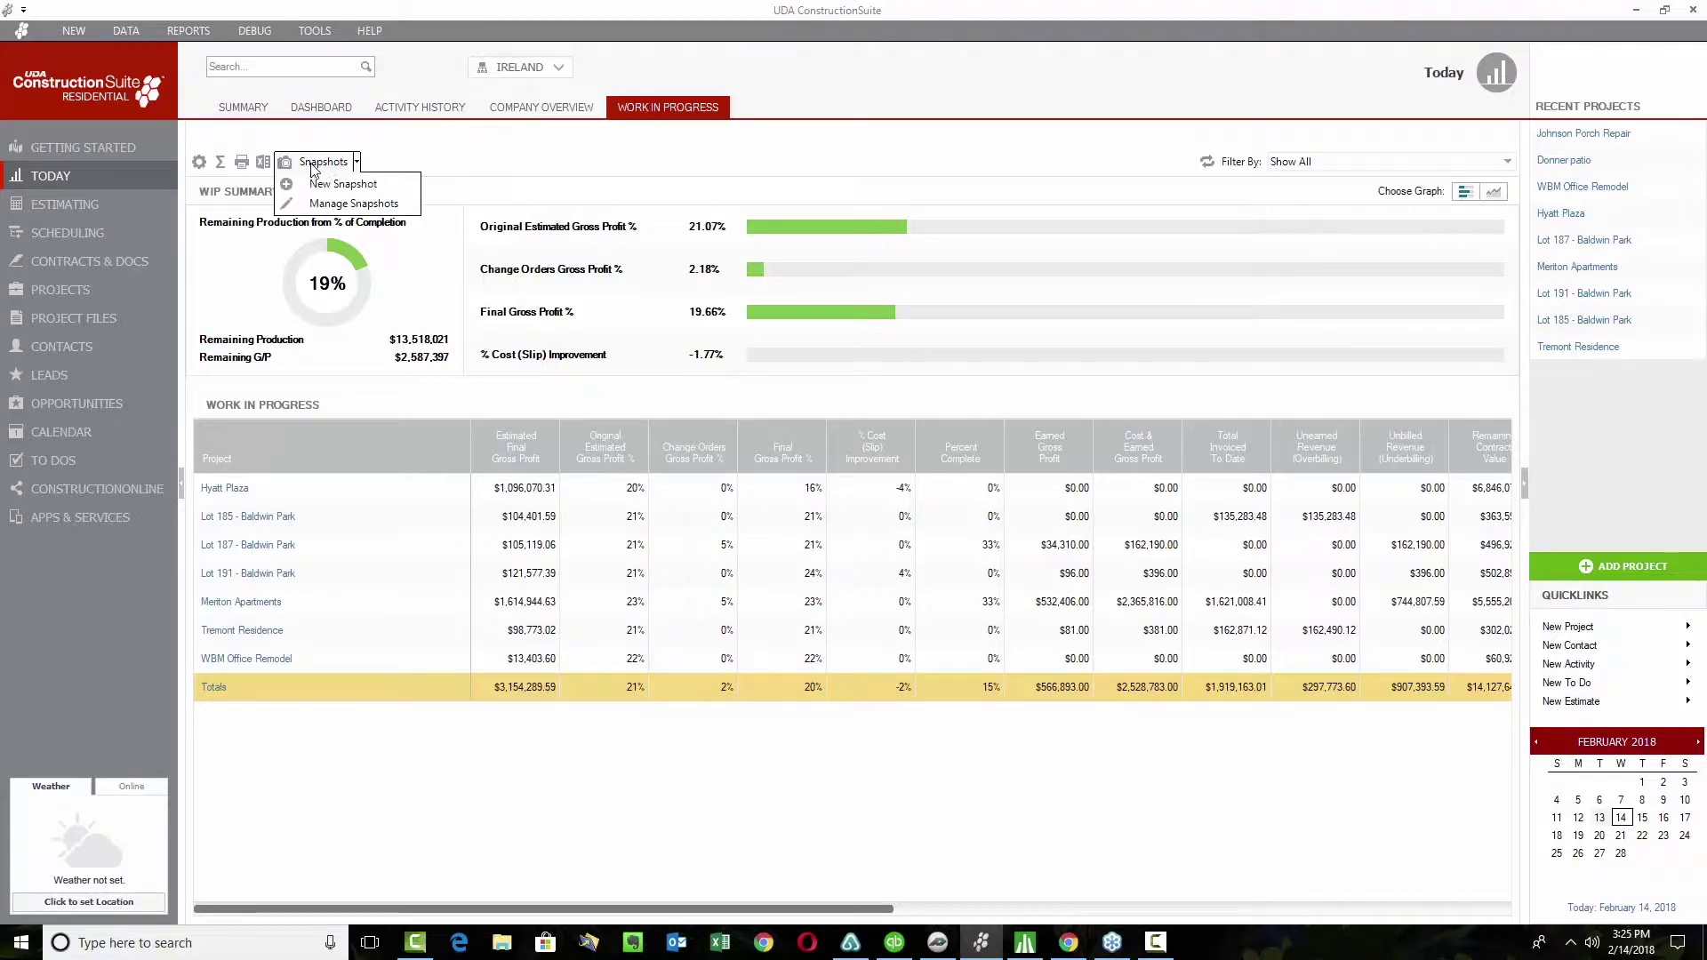
{"action": "left_click", "coordinate": [374, 204]}
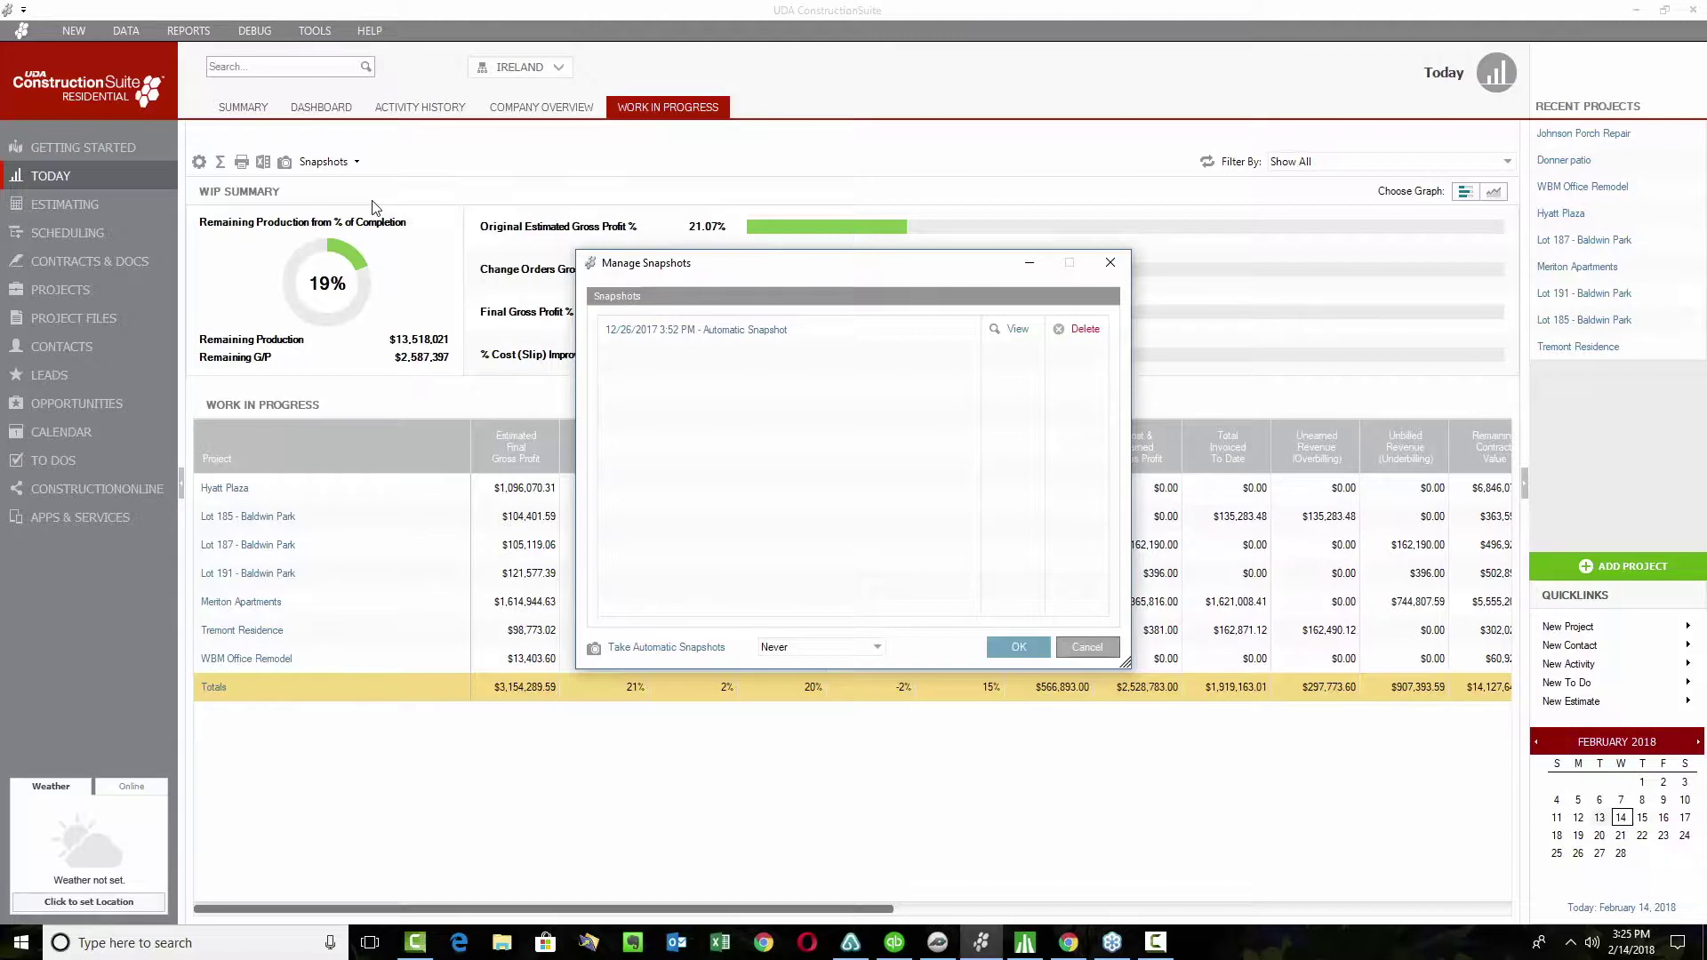
{"action": "left_click", "coordinate": [824, 650]}
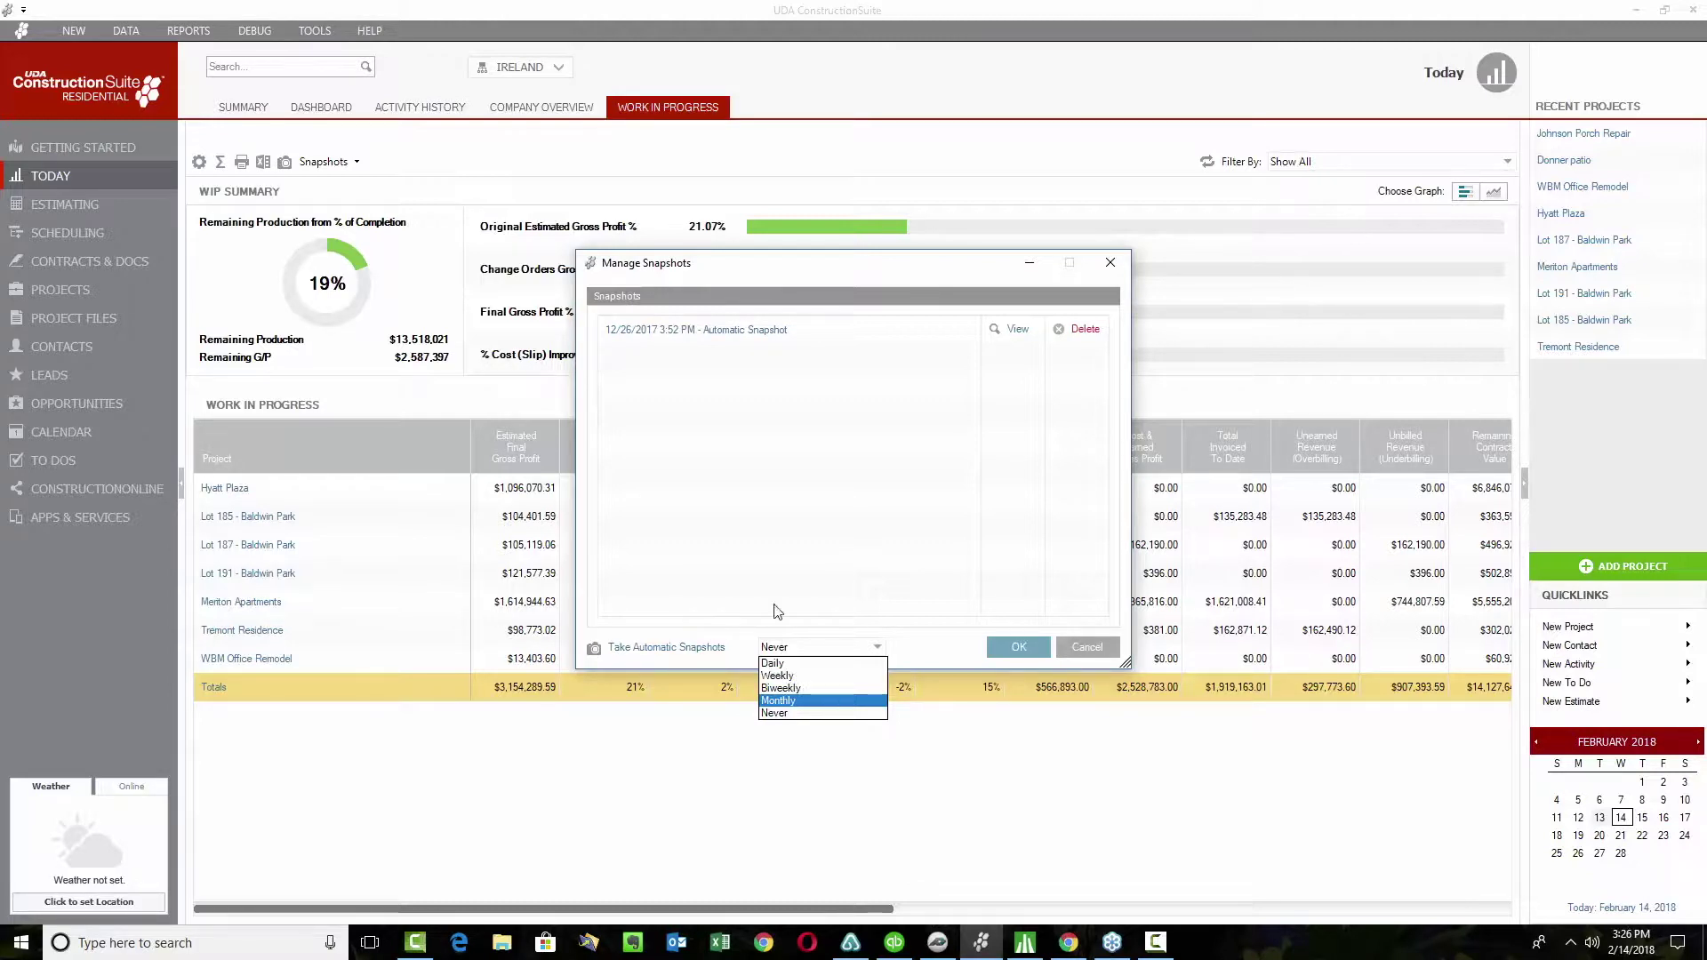
{"action": "left_click", "coordinate": [760, 470]}
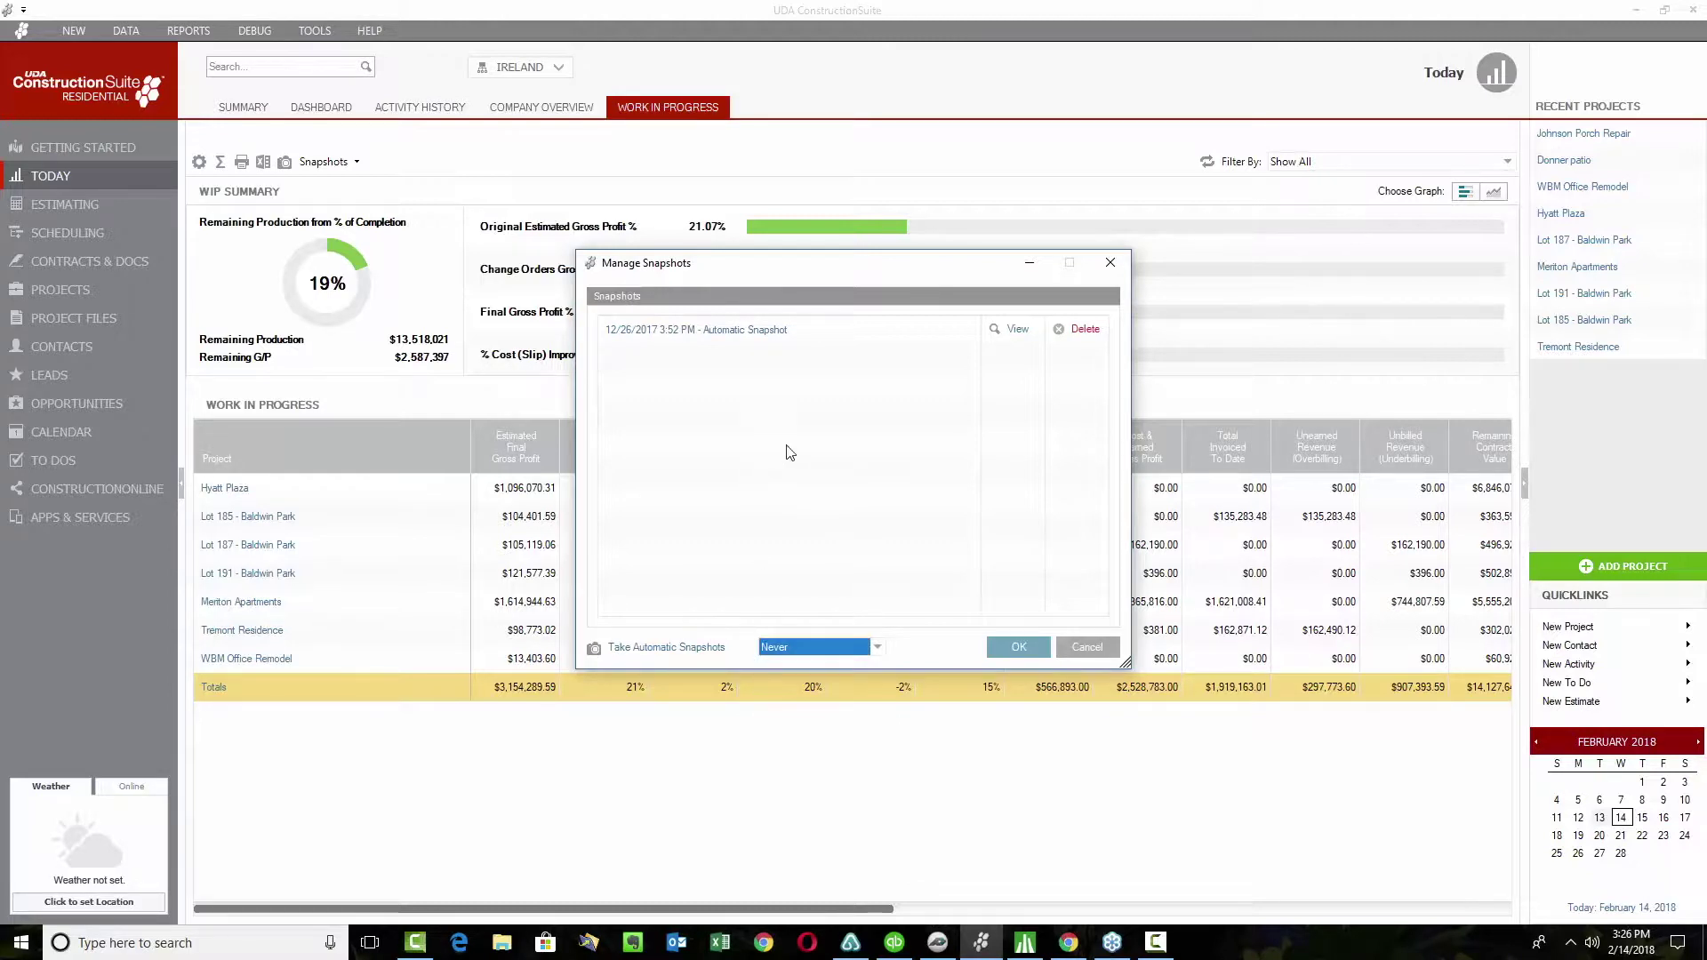
- View the 12/26/2017 automatic snapshot, keep automatic snapshots at Never, and leave snapshot management without saving
{"action": "left_click", "coordinate": [1024, 329]}
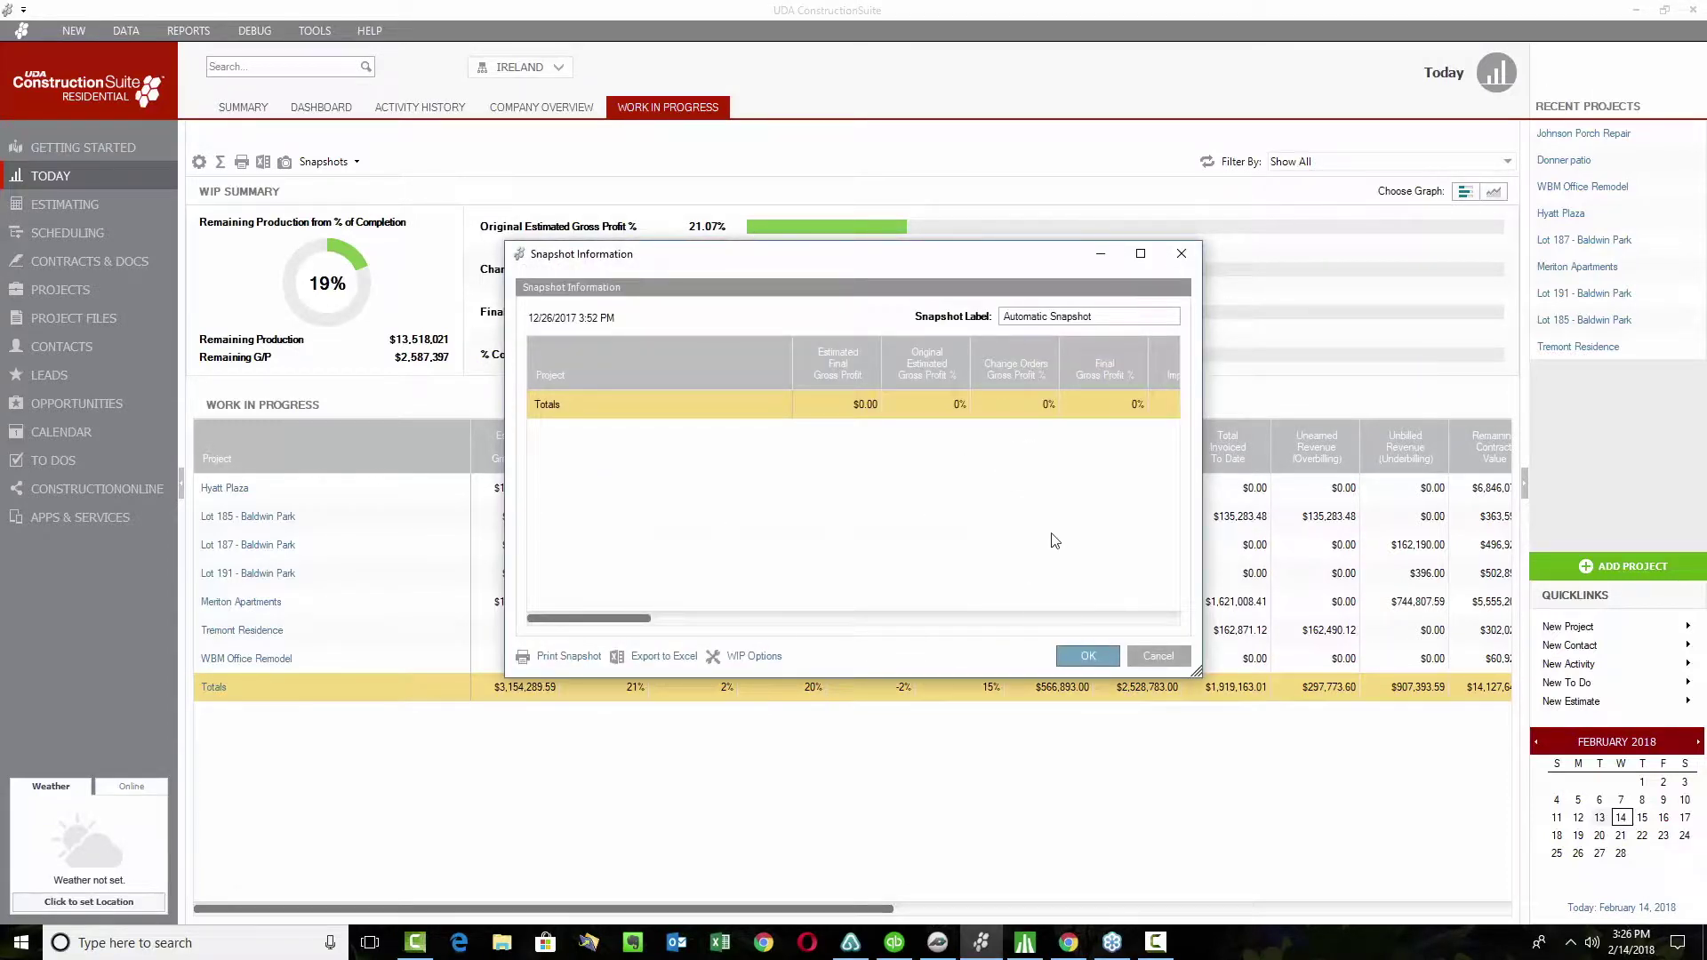
{"action": "left_click", "coordinate": [1165, 659]}
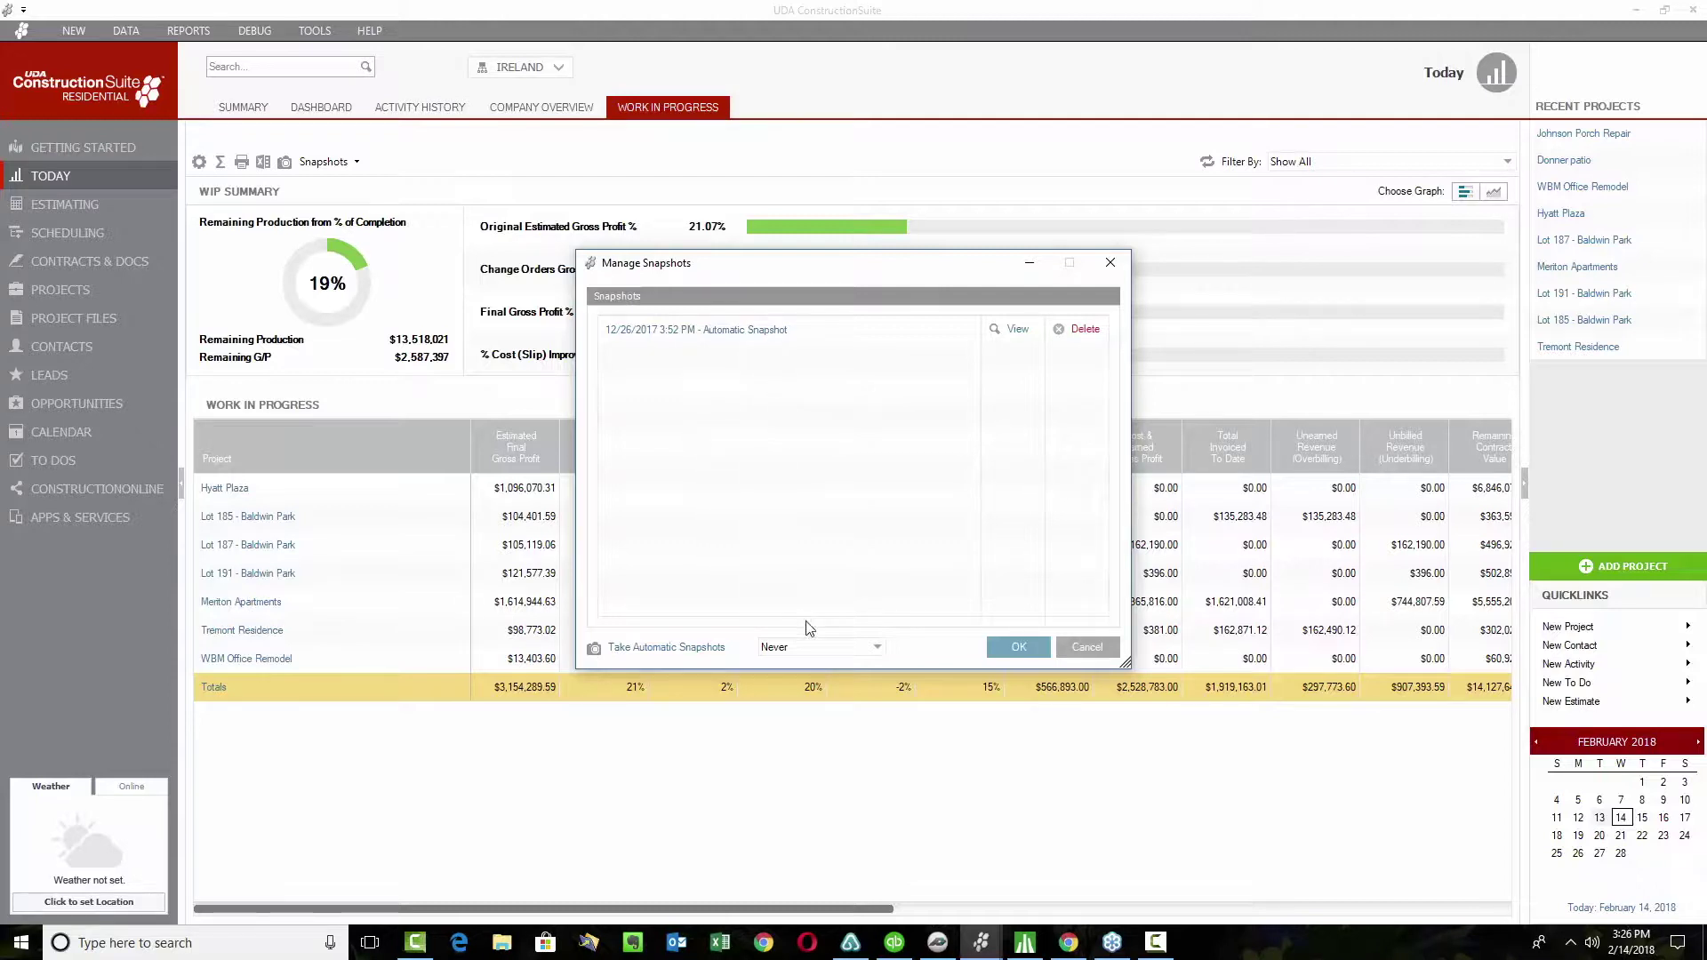
{"action": "left_click", "coordinate": [835, 647]}
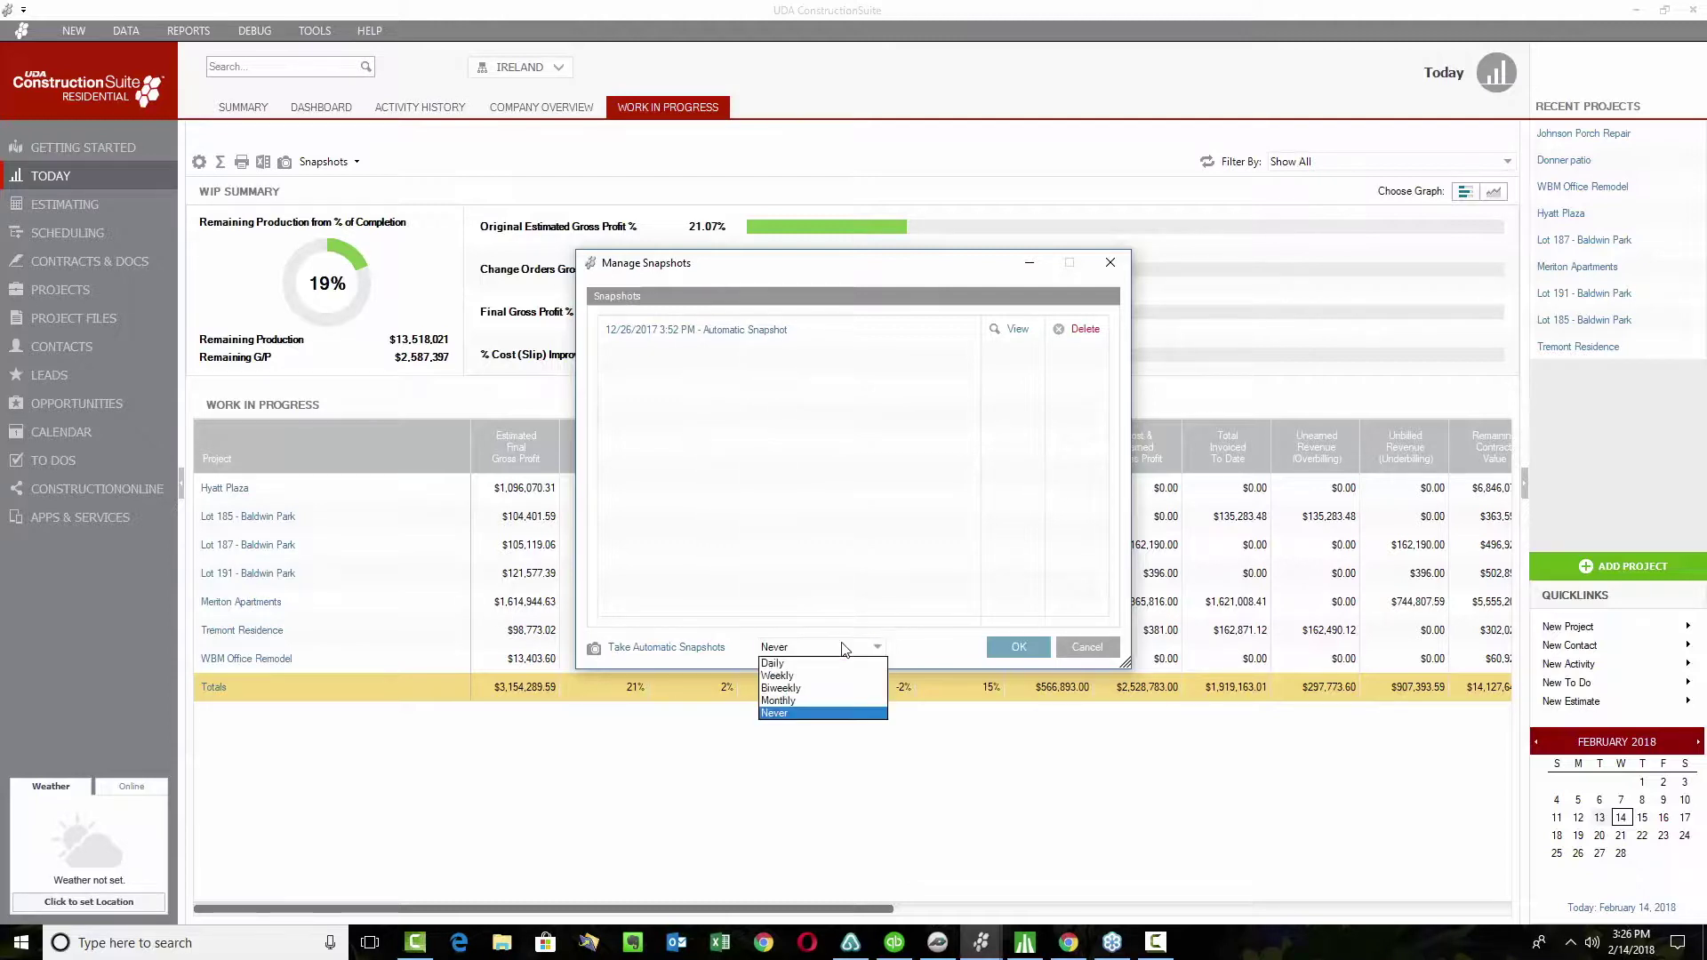
{"action": "left_click", "coordinate": [803, 713]}
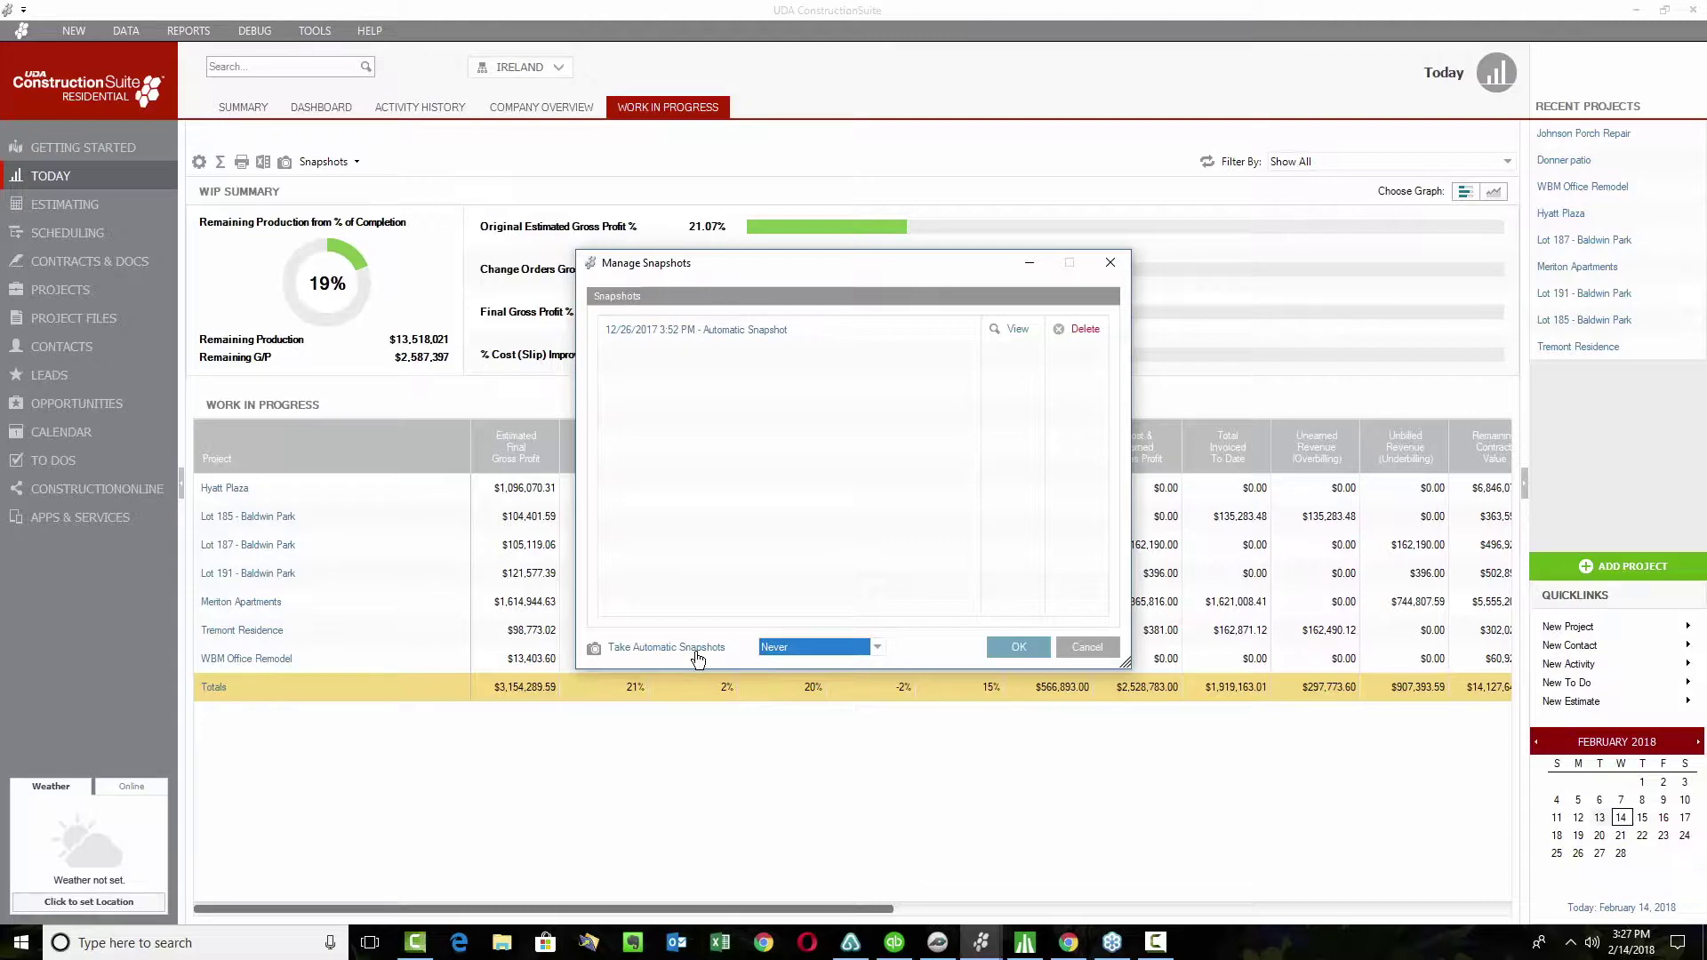
{"action": "left_click", "coordinate": [1081, 646]}
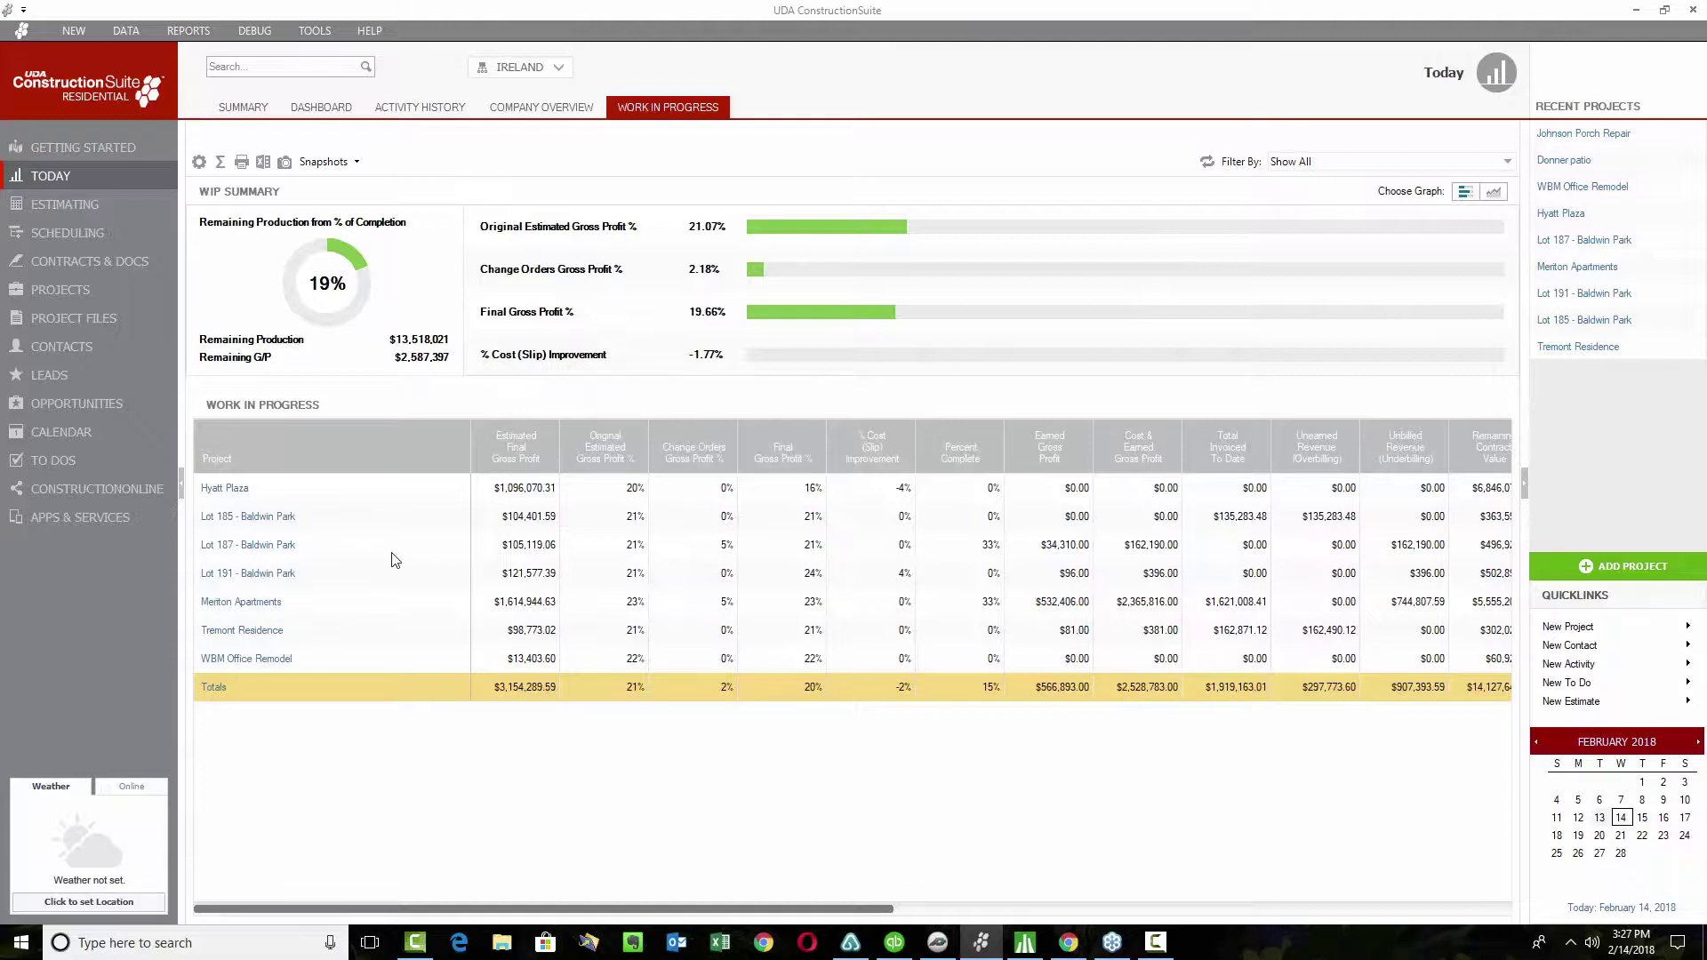
- Open the primary estimate of Lot 187 - Baldwin Park from the Work in Progress table, and return to ConstructionSuite
{"action": "left_click", "coordinate": [264, 550]}
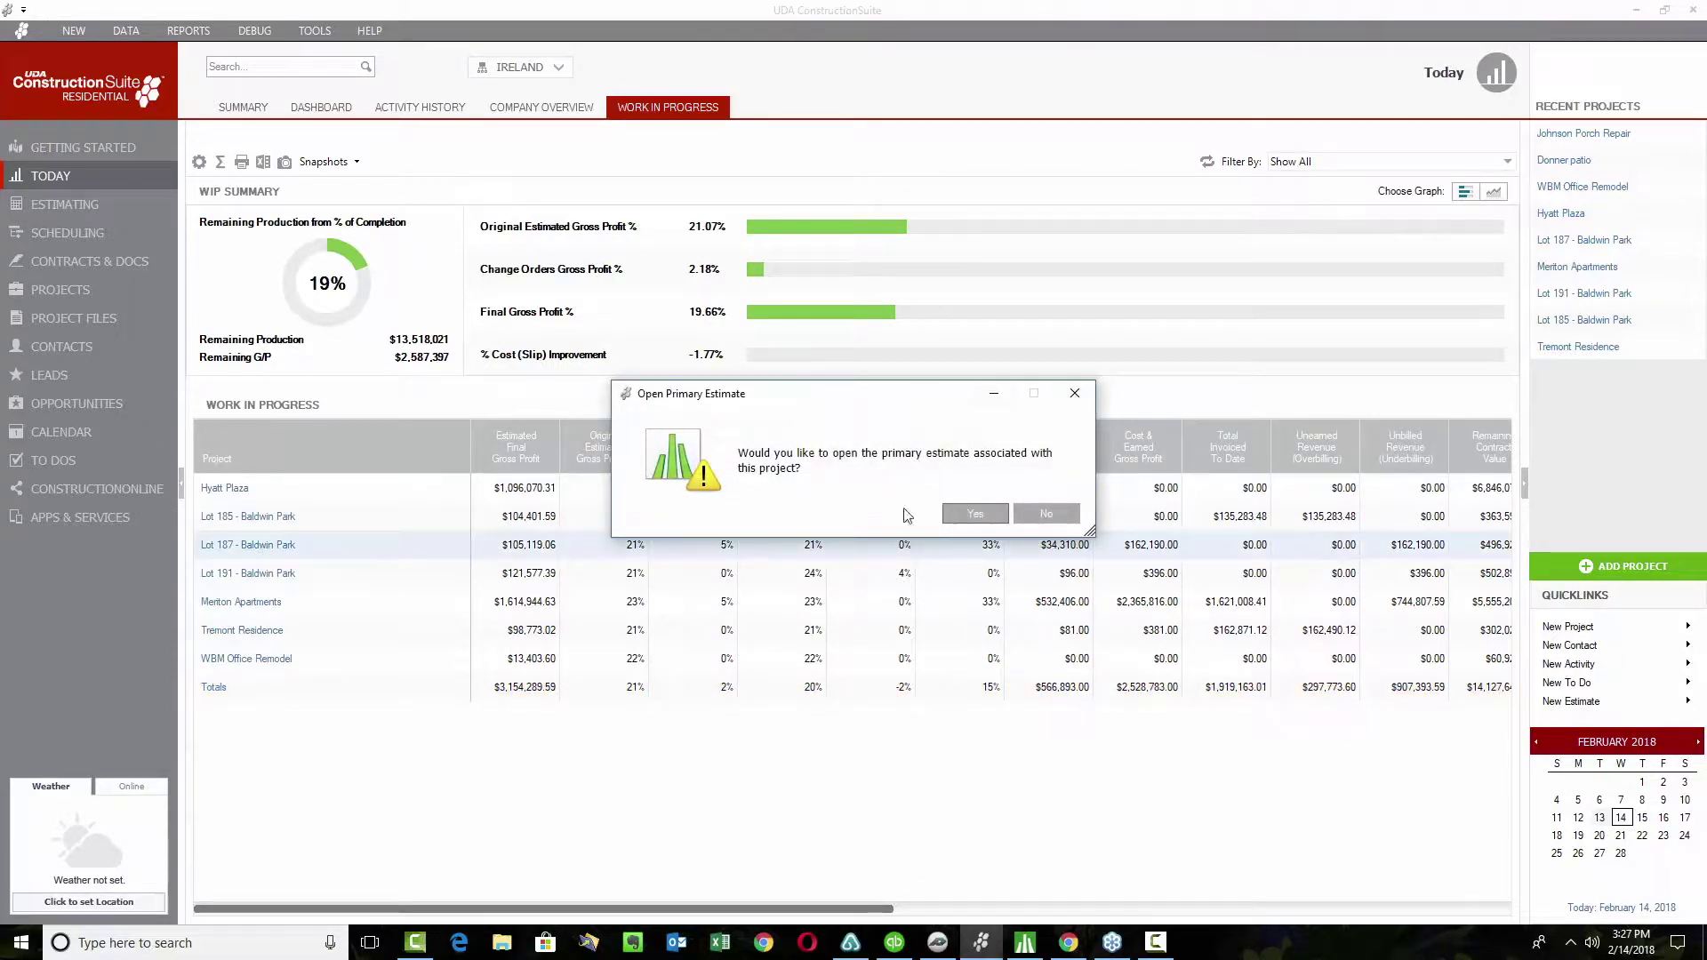
{"action": "left_click", "coordinate": [984, 514]}
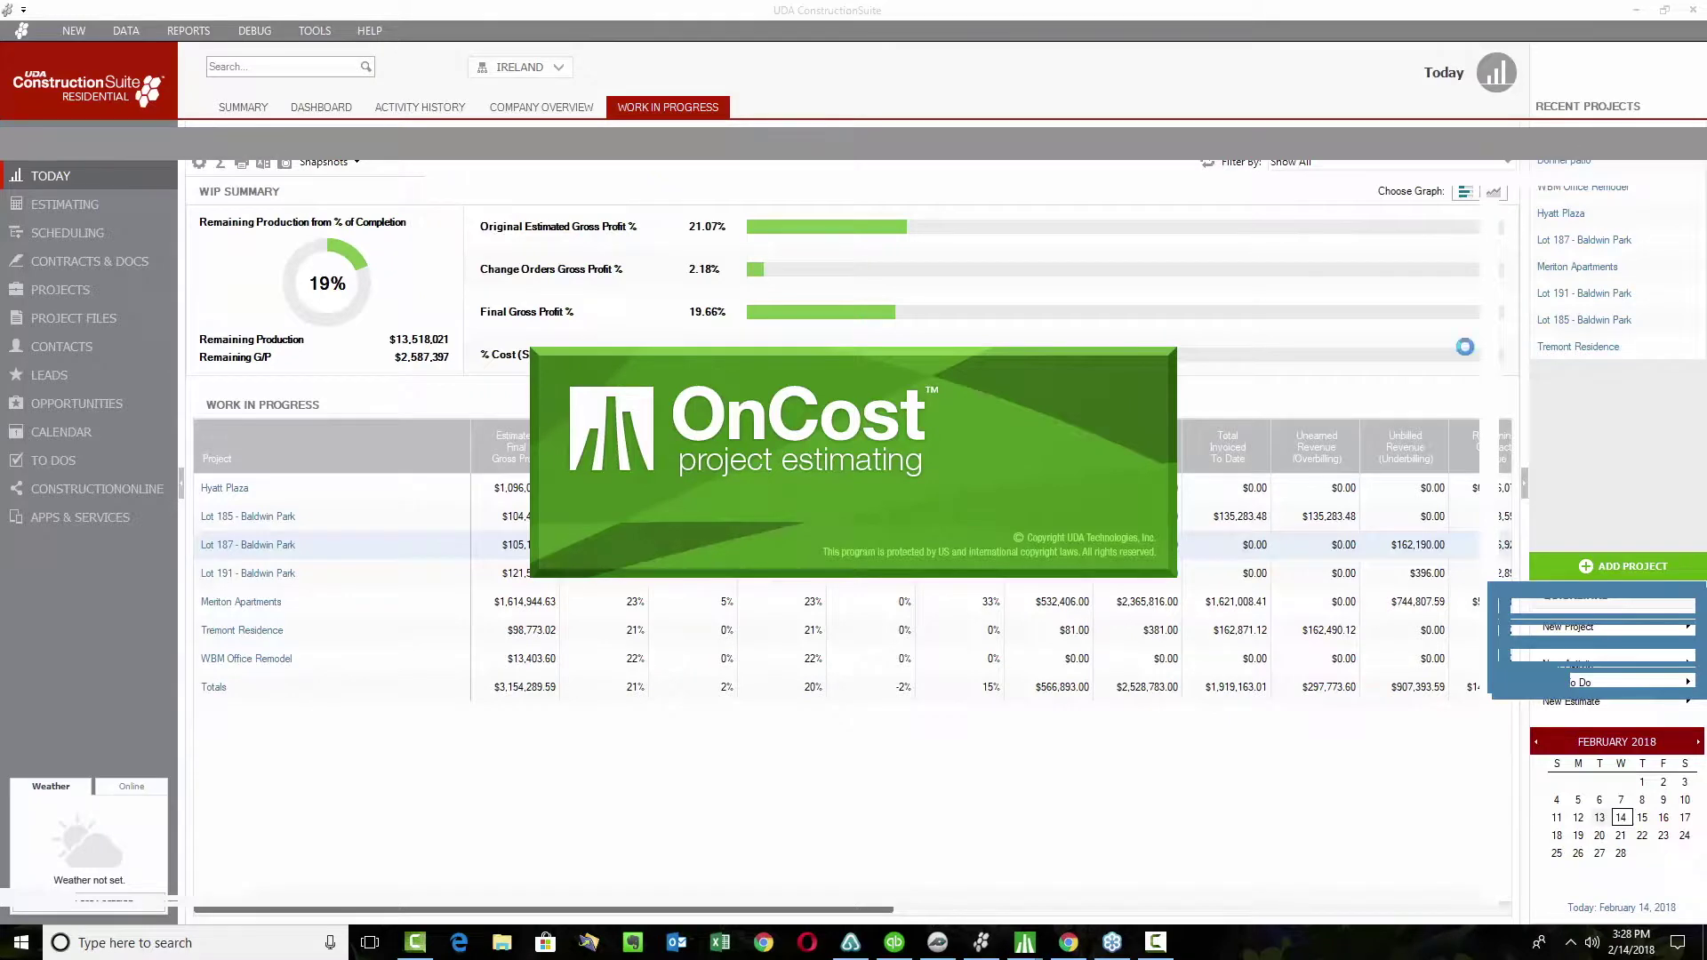
{"action": "mouse_move", "coordinate": [1013, 955]}
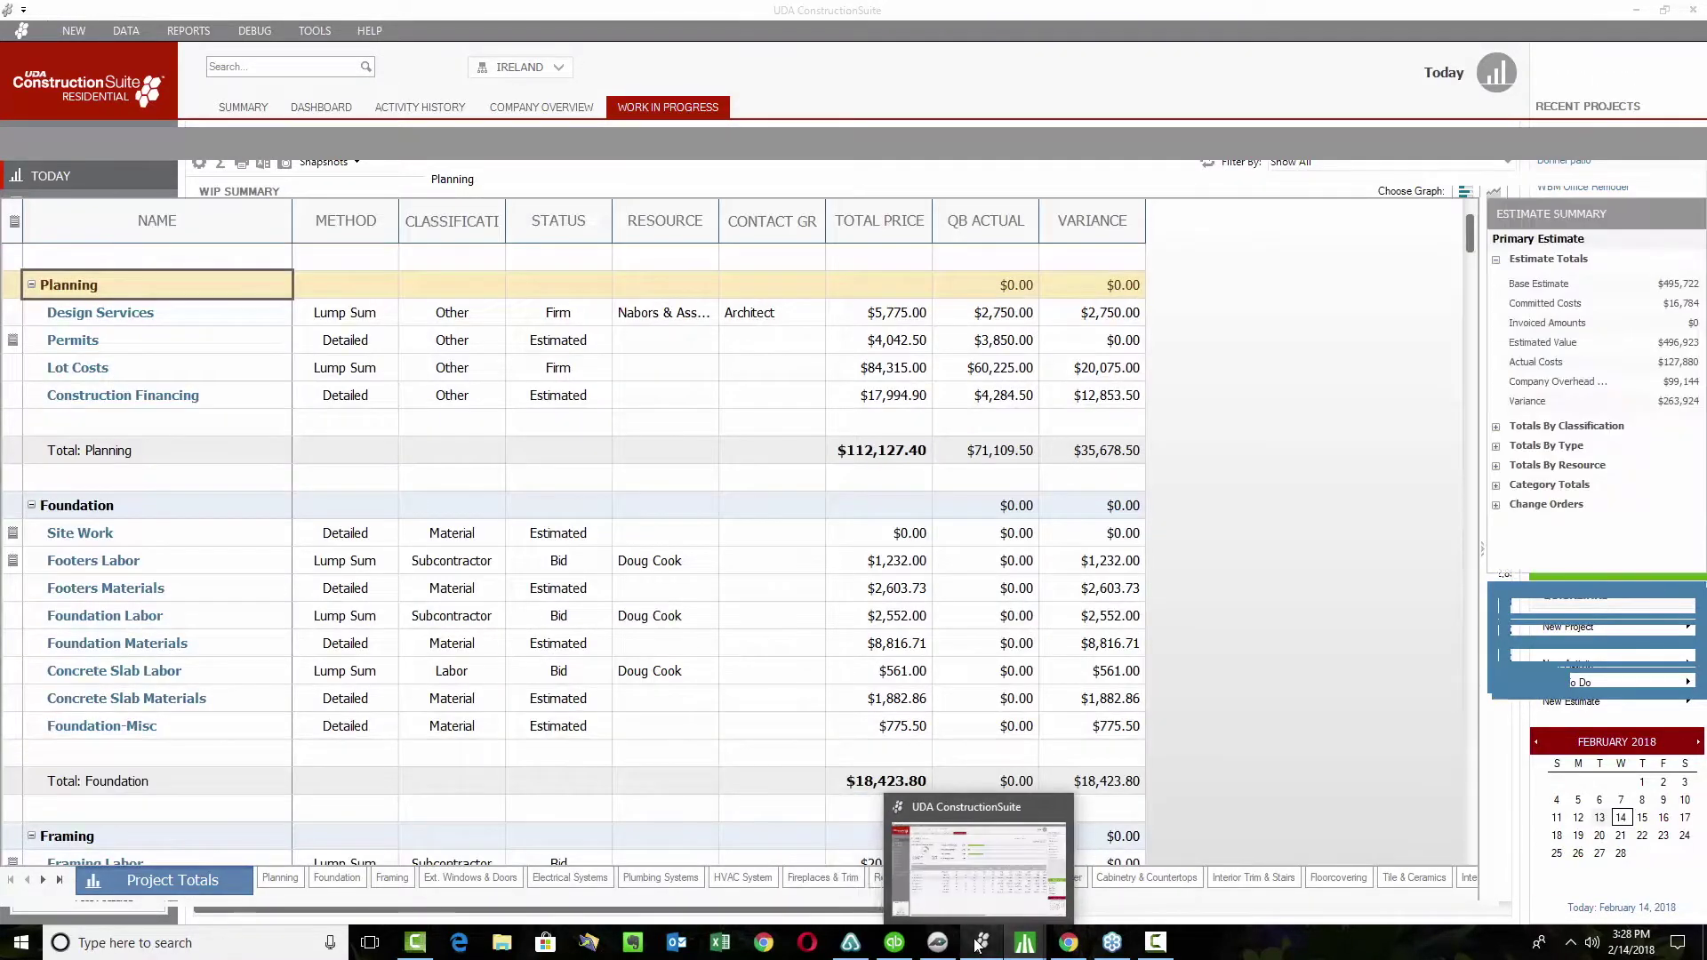
{"action": "left_click", "coordinate": [978, 944]}
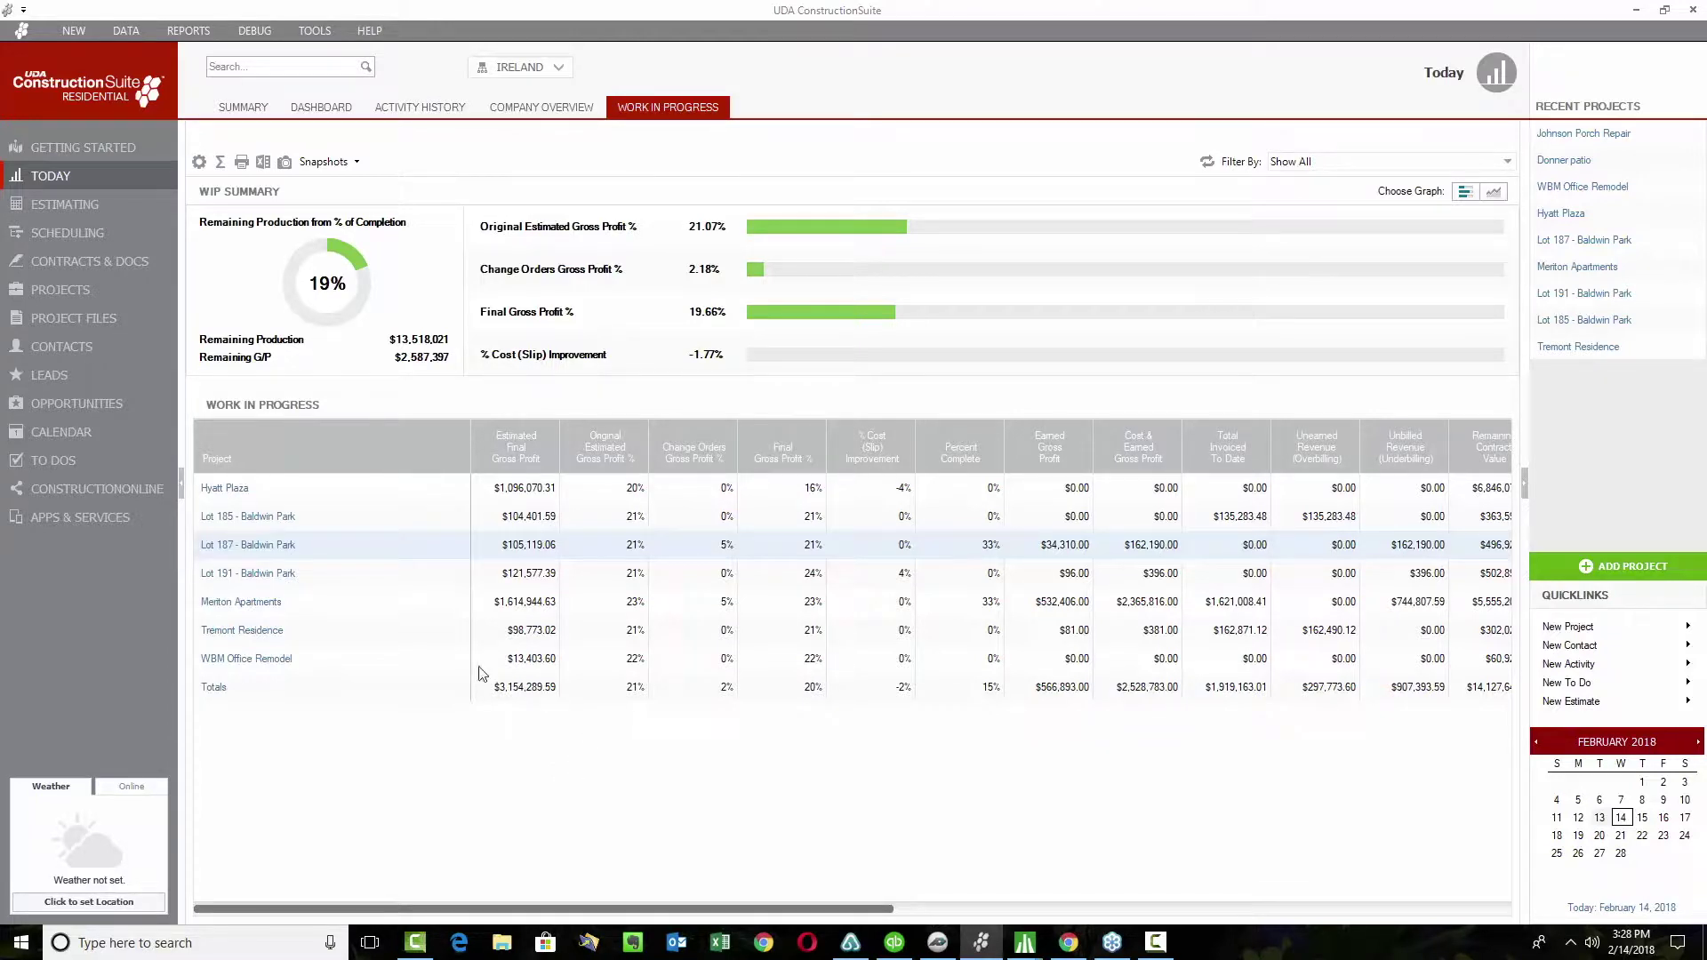
- Open the Lot 187 - Baldwin Park project summary and bring up the project's estimate in OnCost
{"action": "left_click", "coordinate": [1574, 249]}
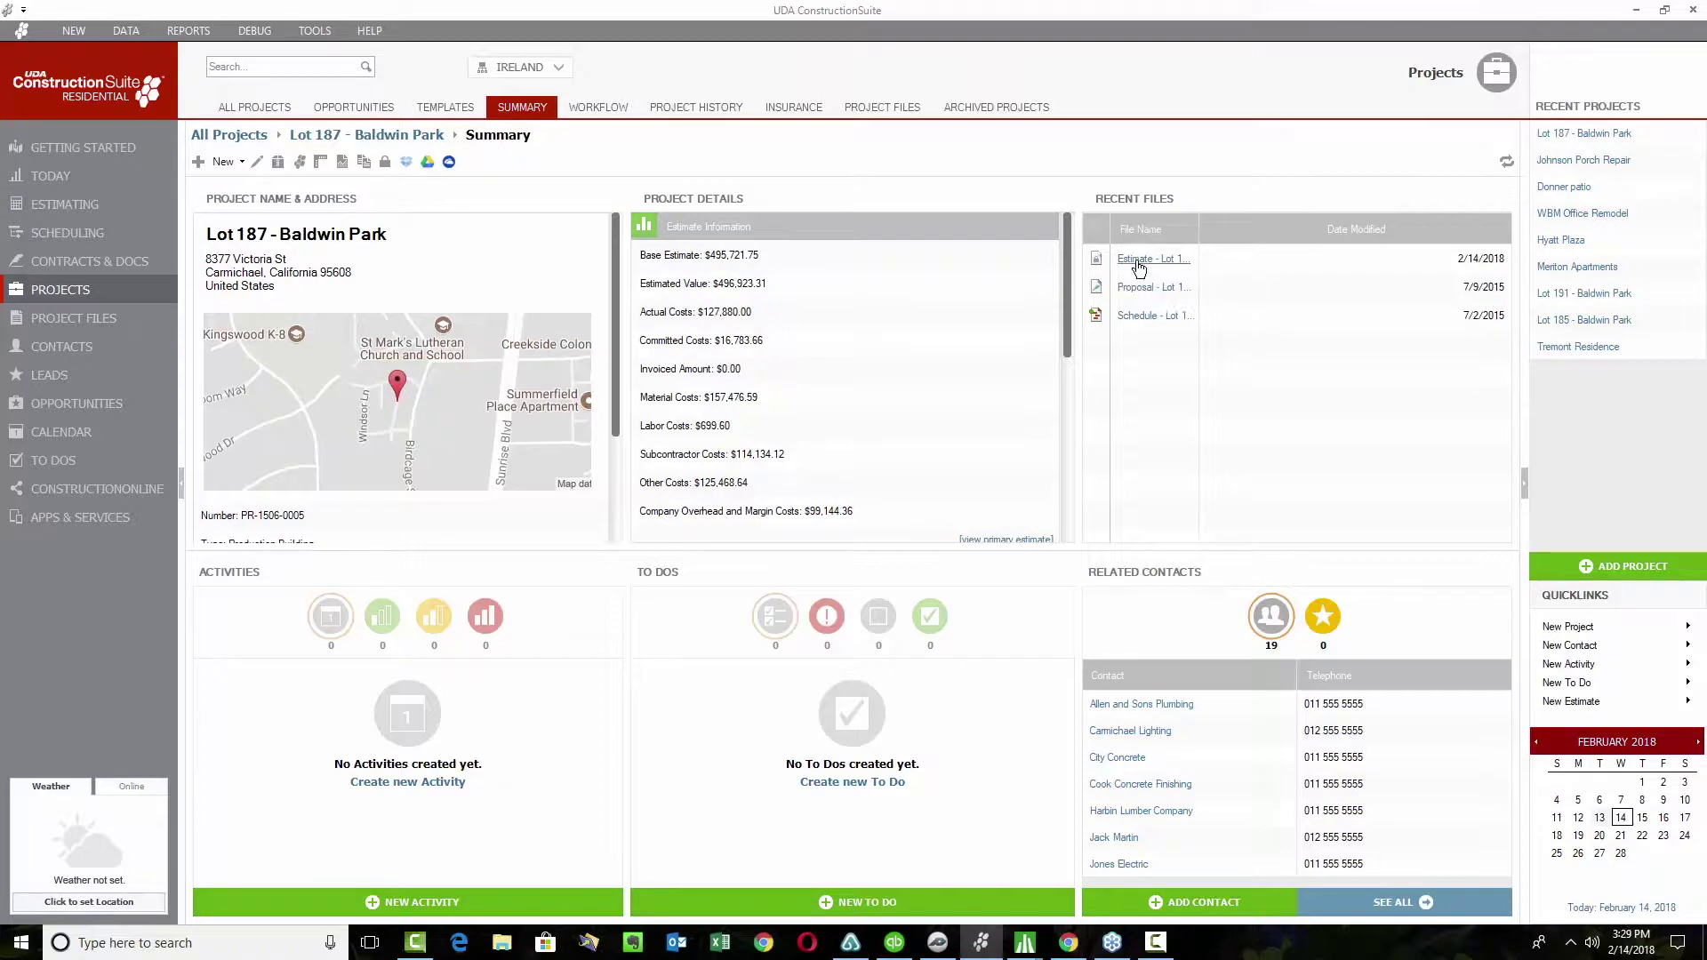
{"action": "right_click", "coordinate": [1138, 263]}
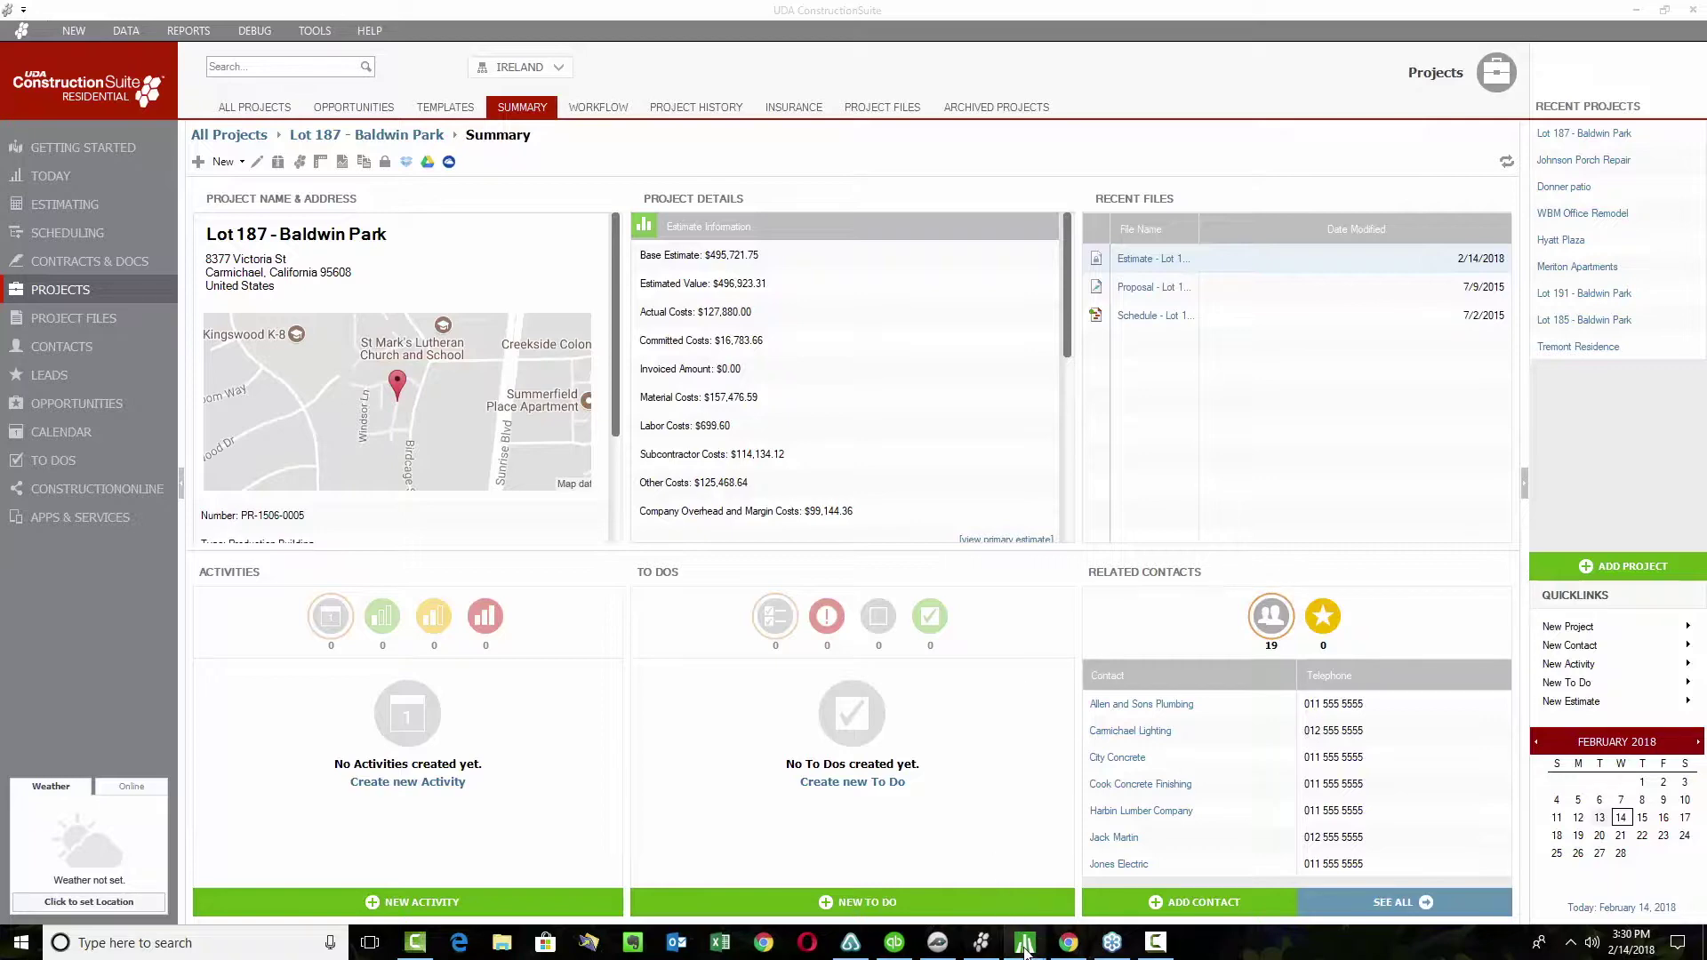
{"action": "left_click", "coordinate": [1094, 889]}
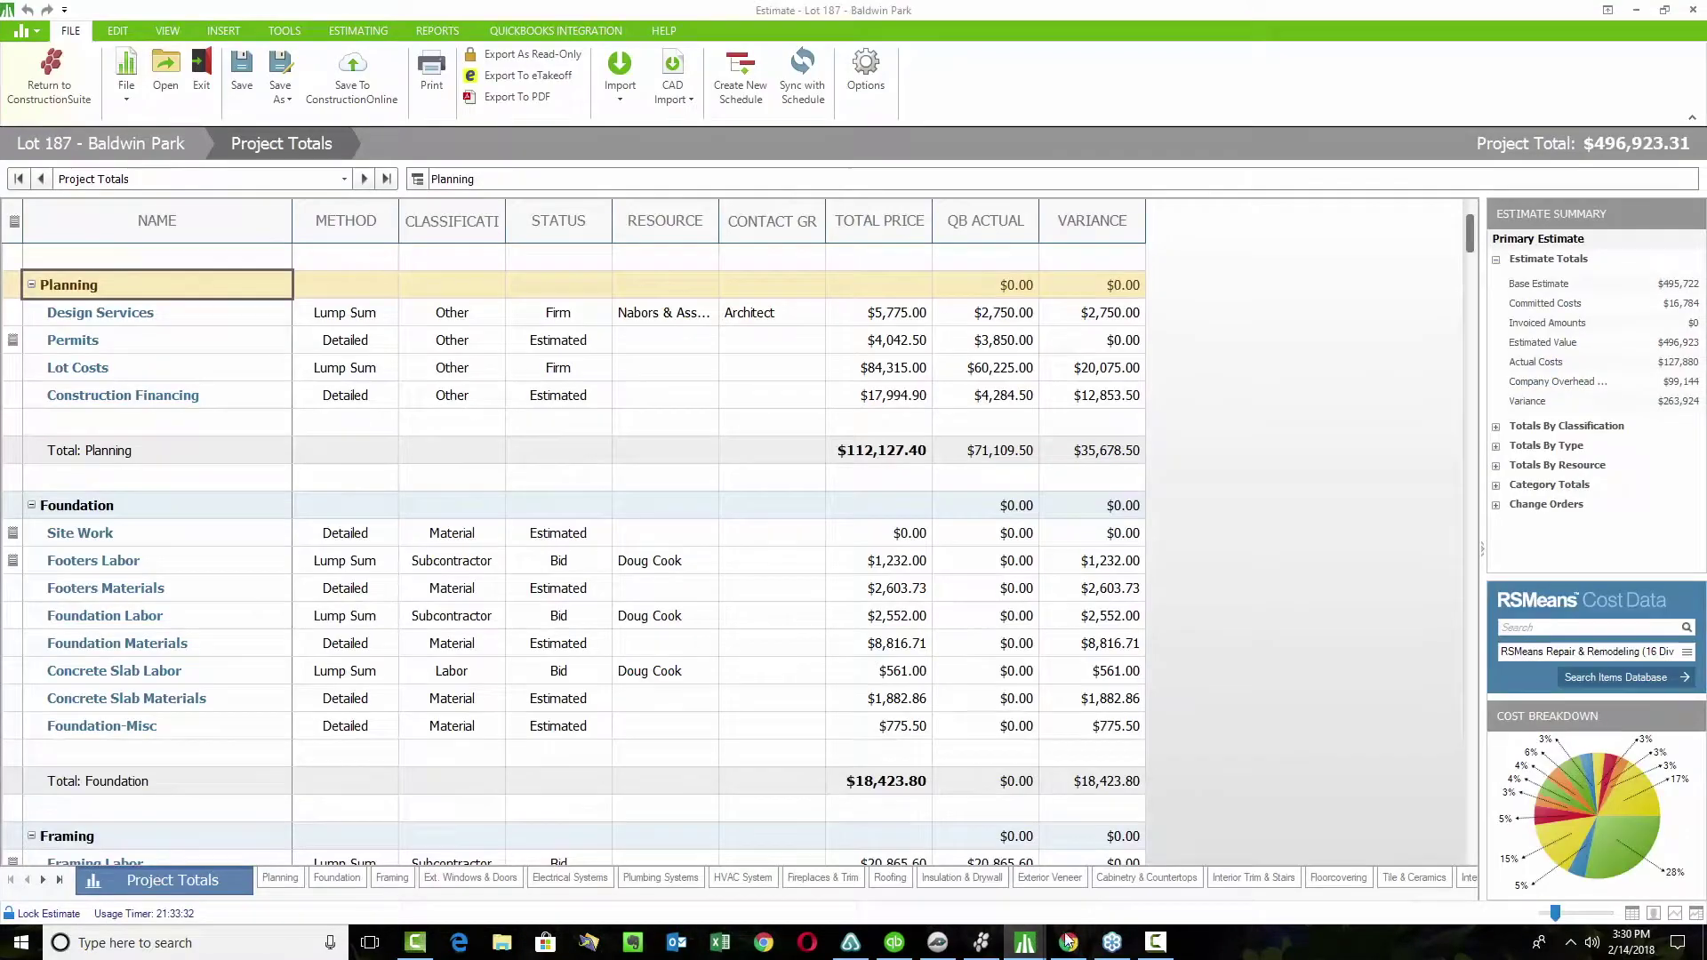
- Switch to QuickBooks and close the Custom Transaction Detail Report without memorizing it
{"action": "left_click", "coordinate": [898, 945]}
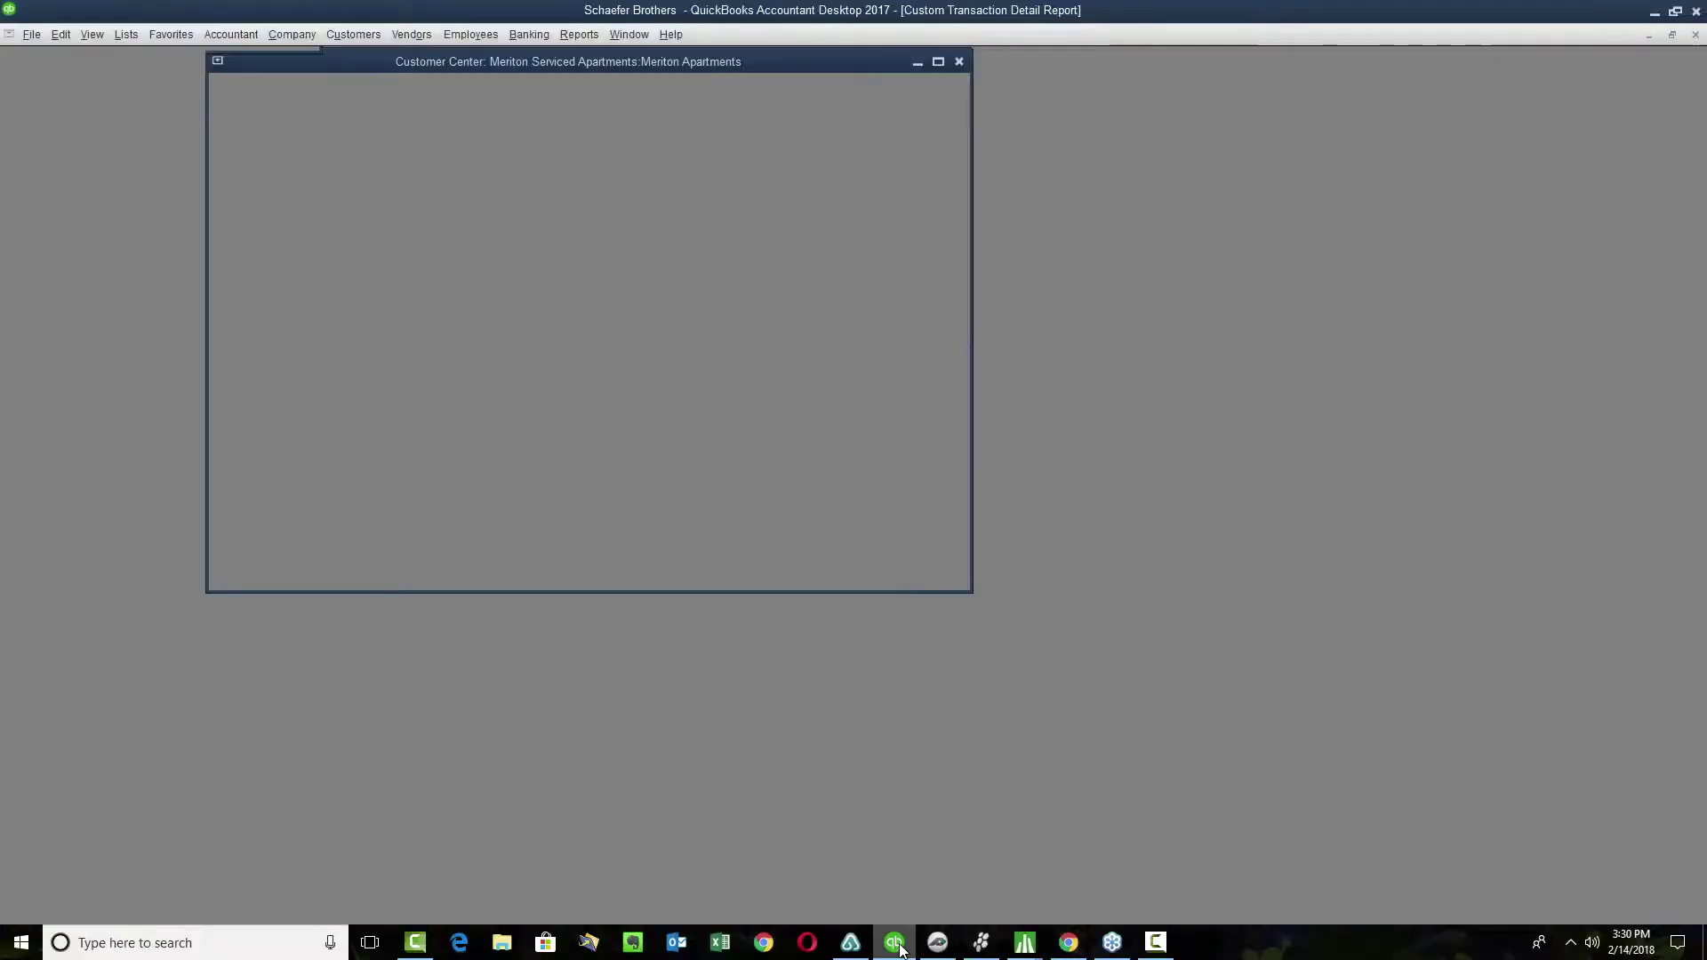
{"action": "left_click", "coordinate": [1695, 36]}
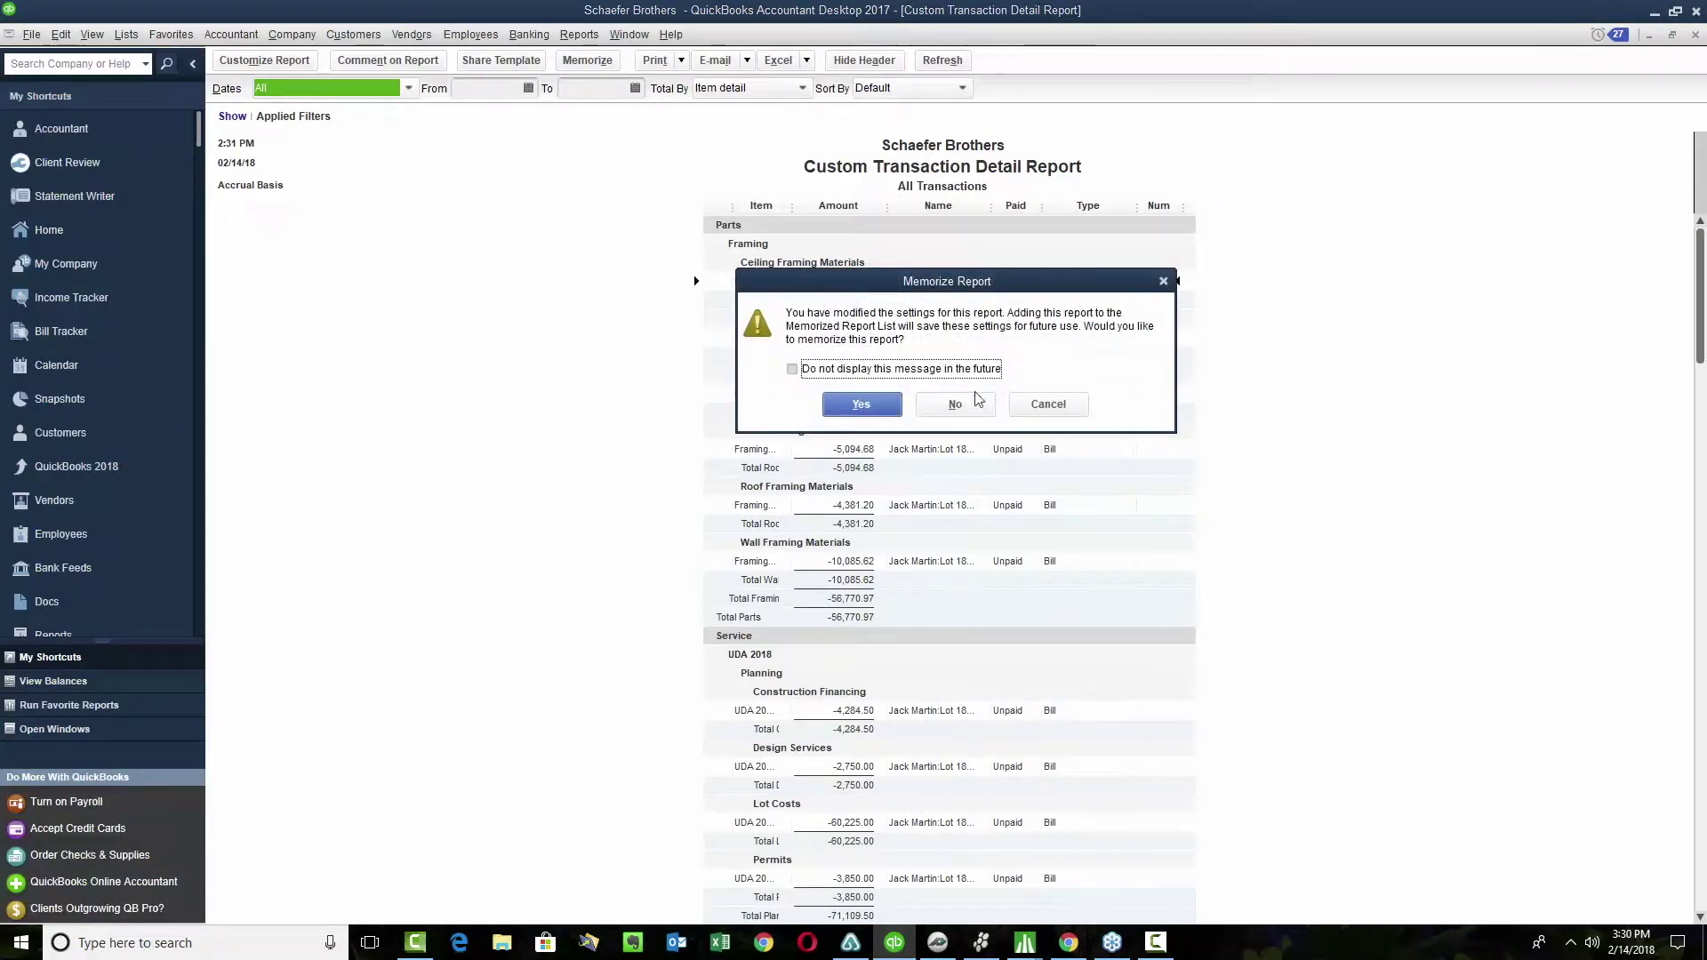
{"action": "left_click", "coordinate": [978, 400]}
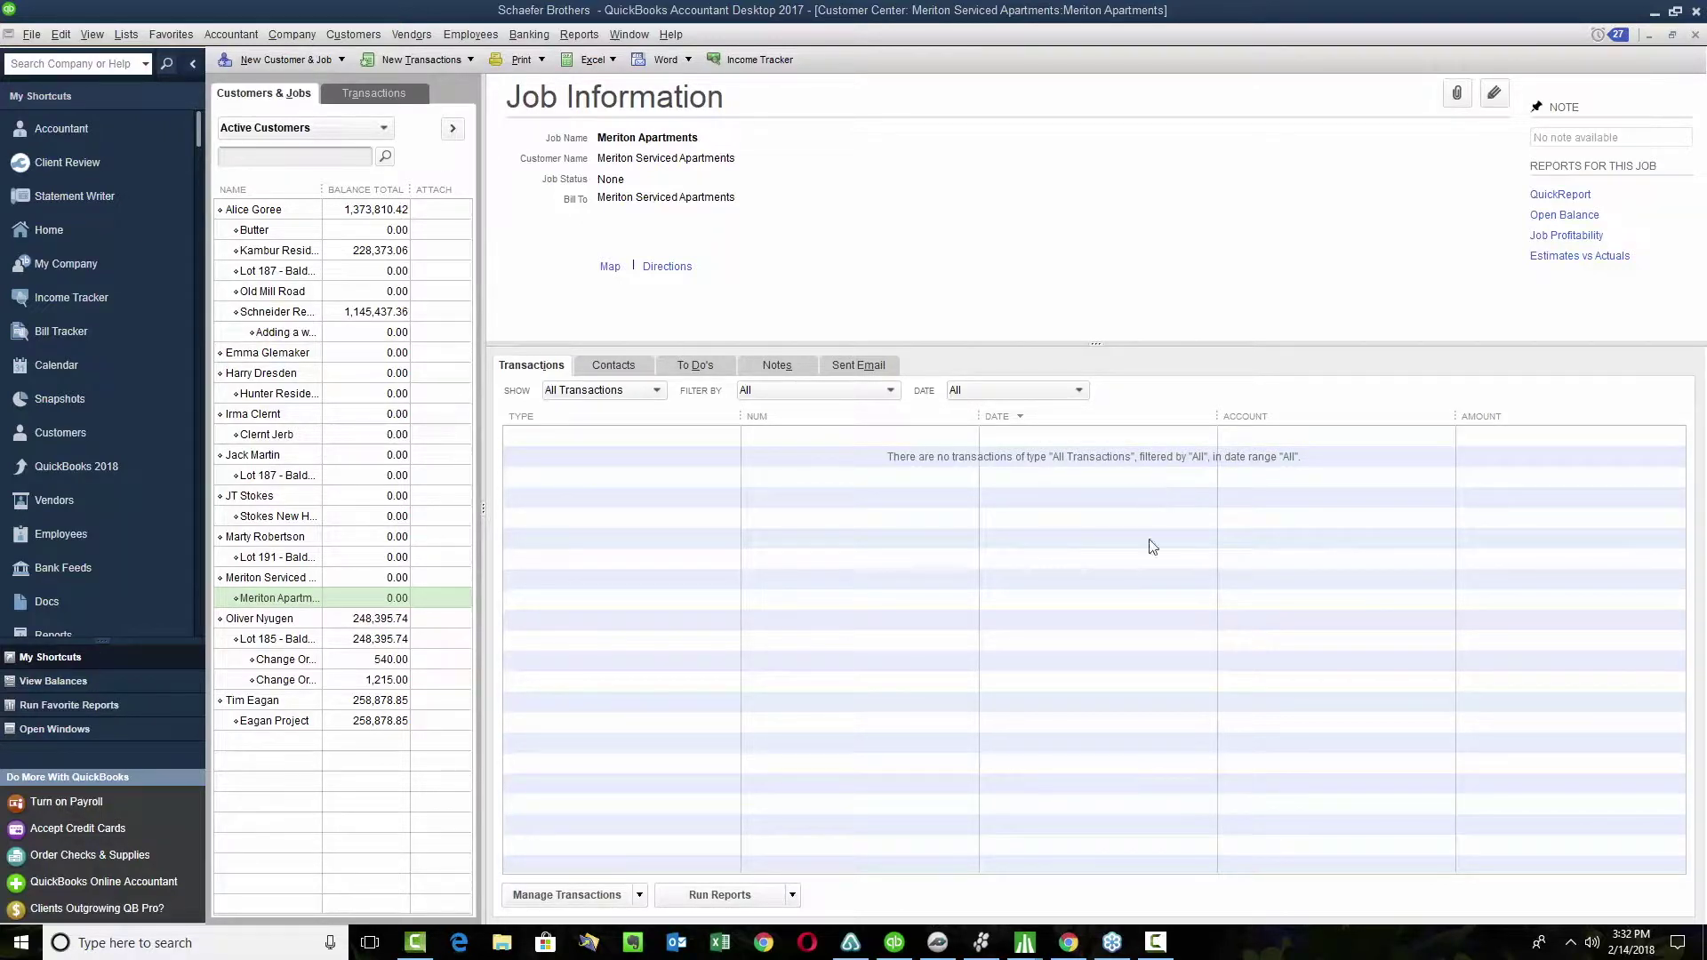
- Return to the Lot 187 - Baldwin Park estimate and review the QuickBooks setup's account type, outgoing accounts and items settings, leaving them unchanged
{"action": "mouse_move", "coordinate": [1024, 940]}
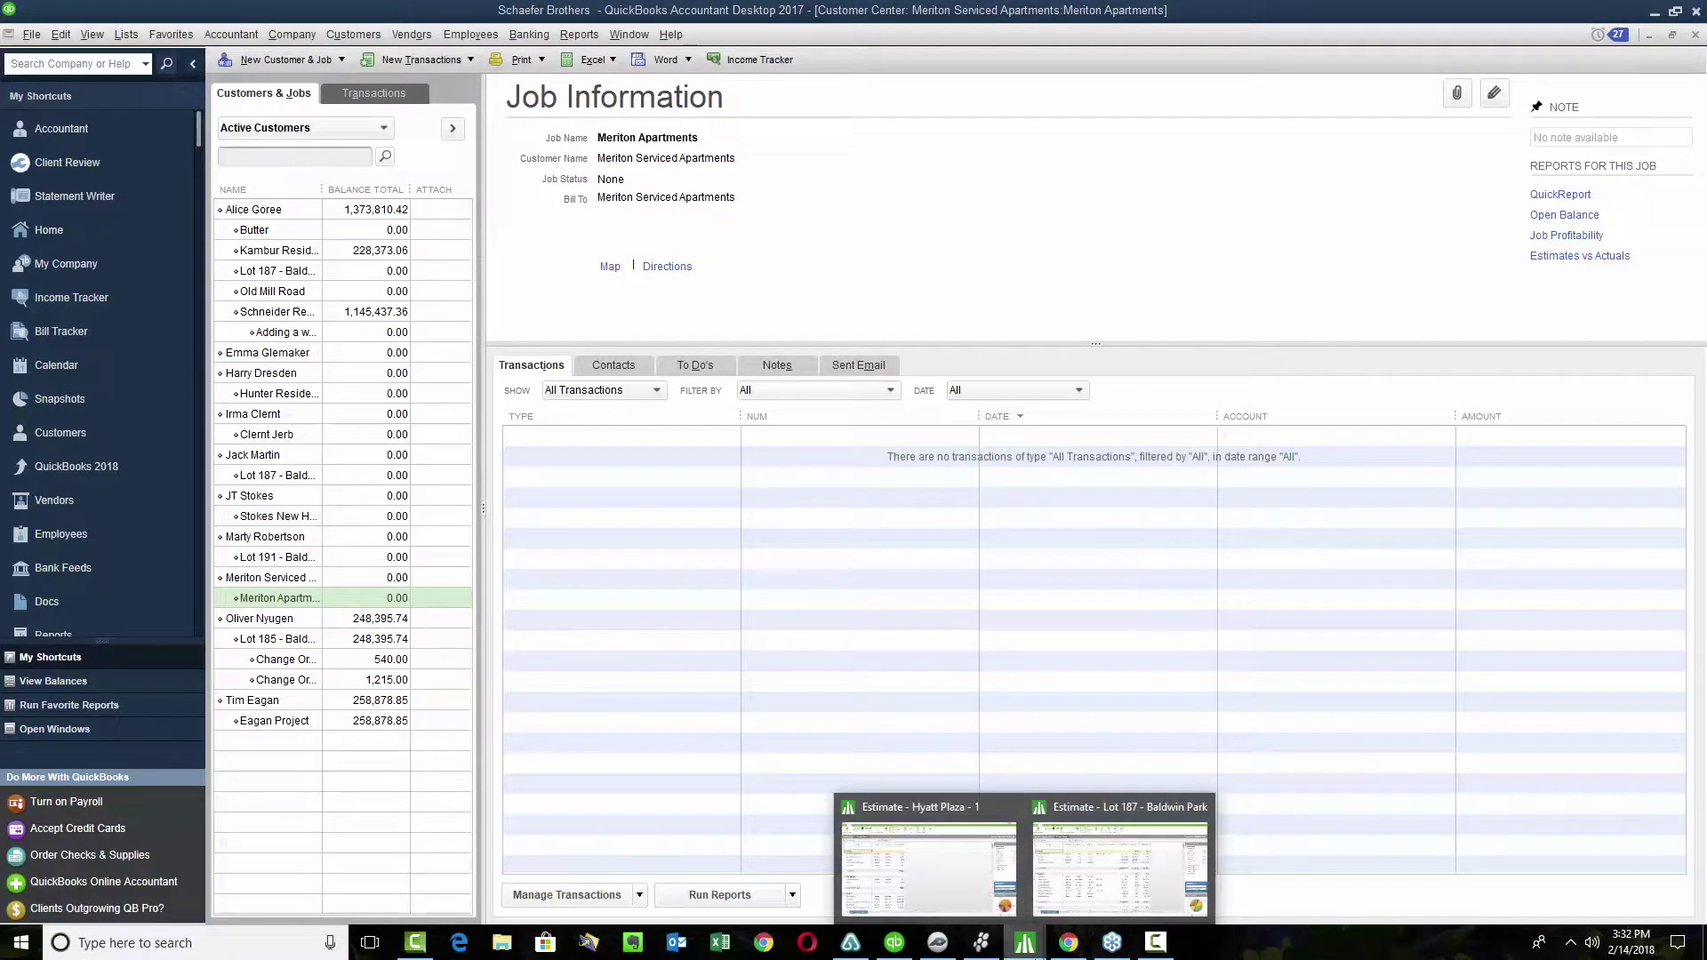
{"action": "left_click", "coordinate": [1136, 889]}
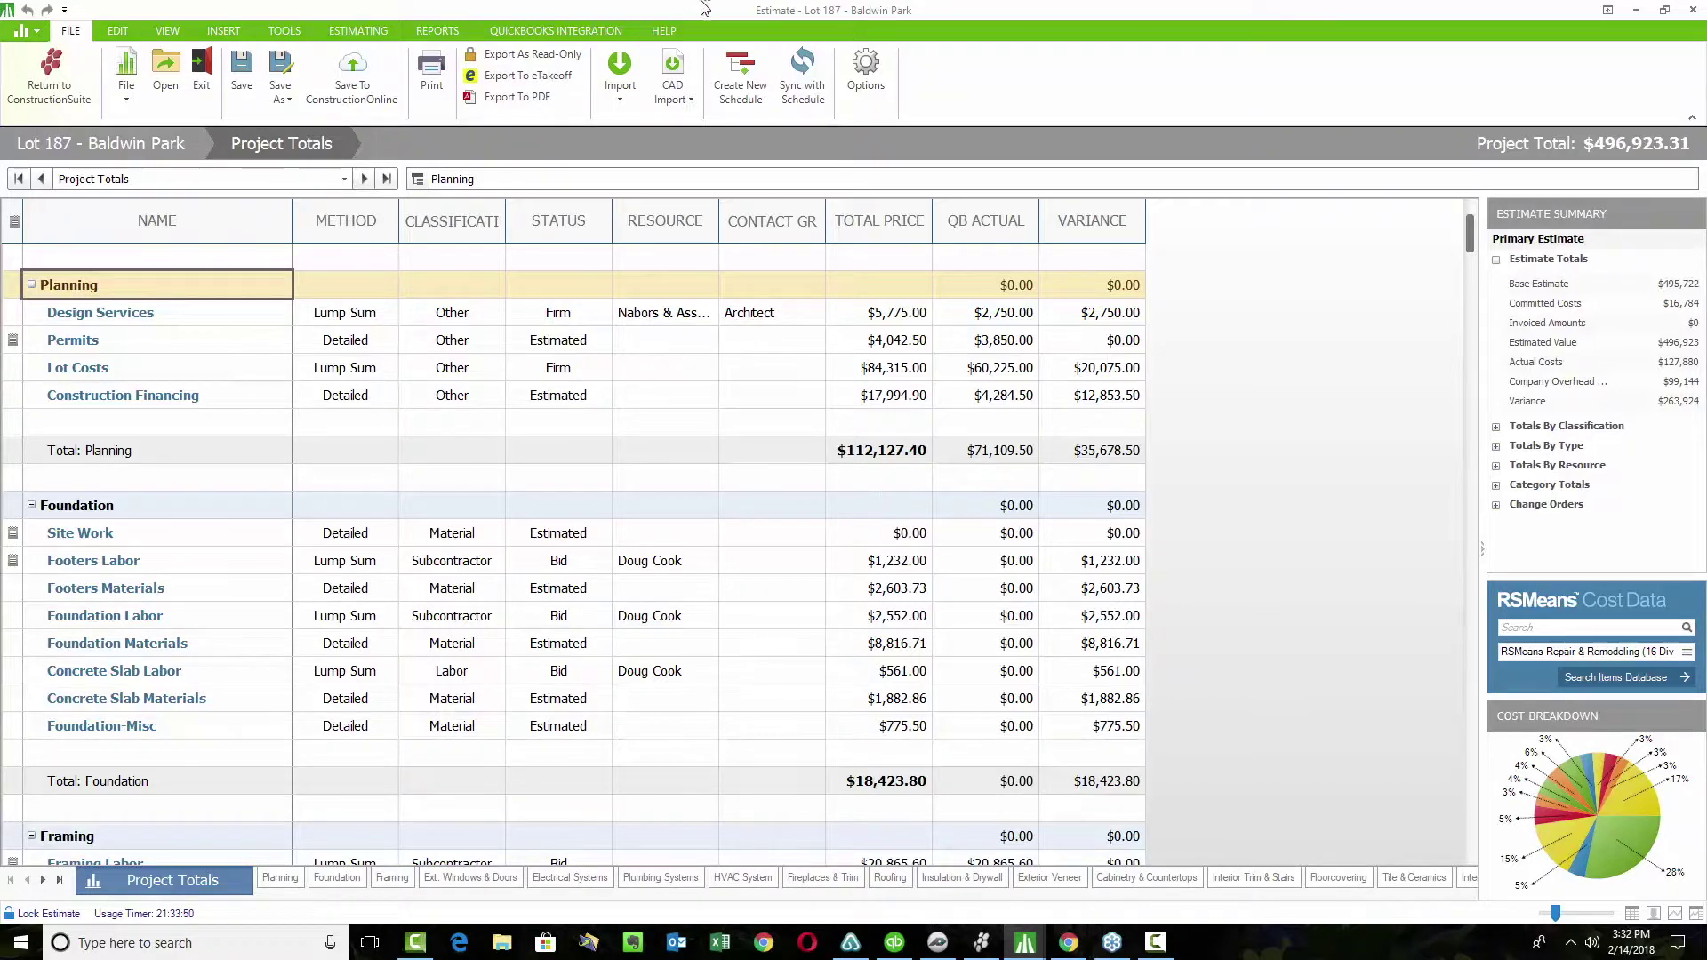
{"action": "left_click", "coordinate": [551, 34]}
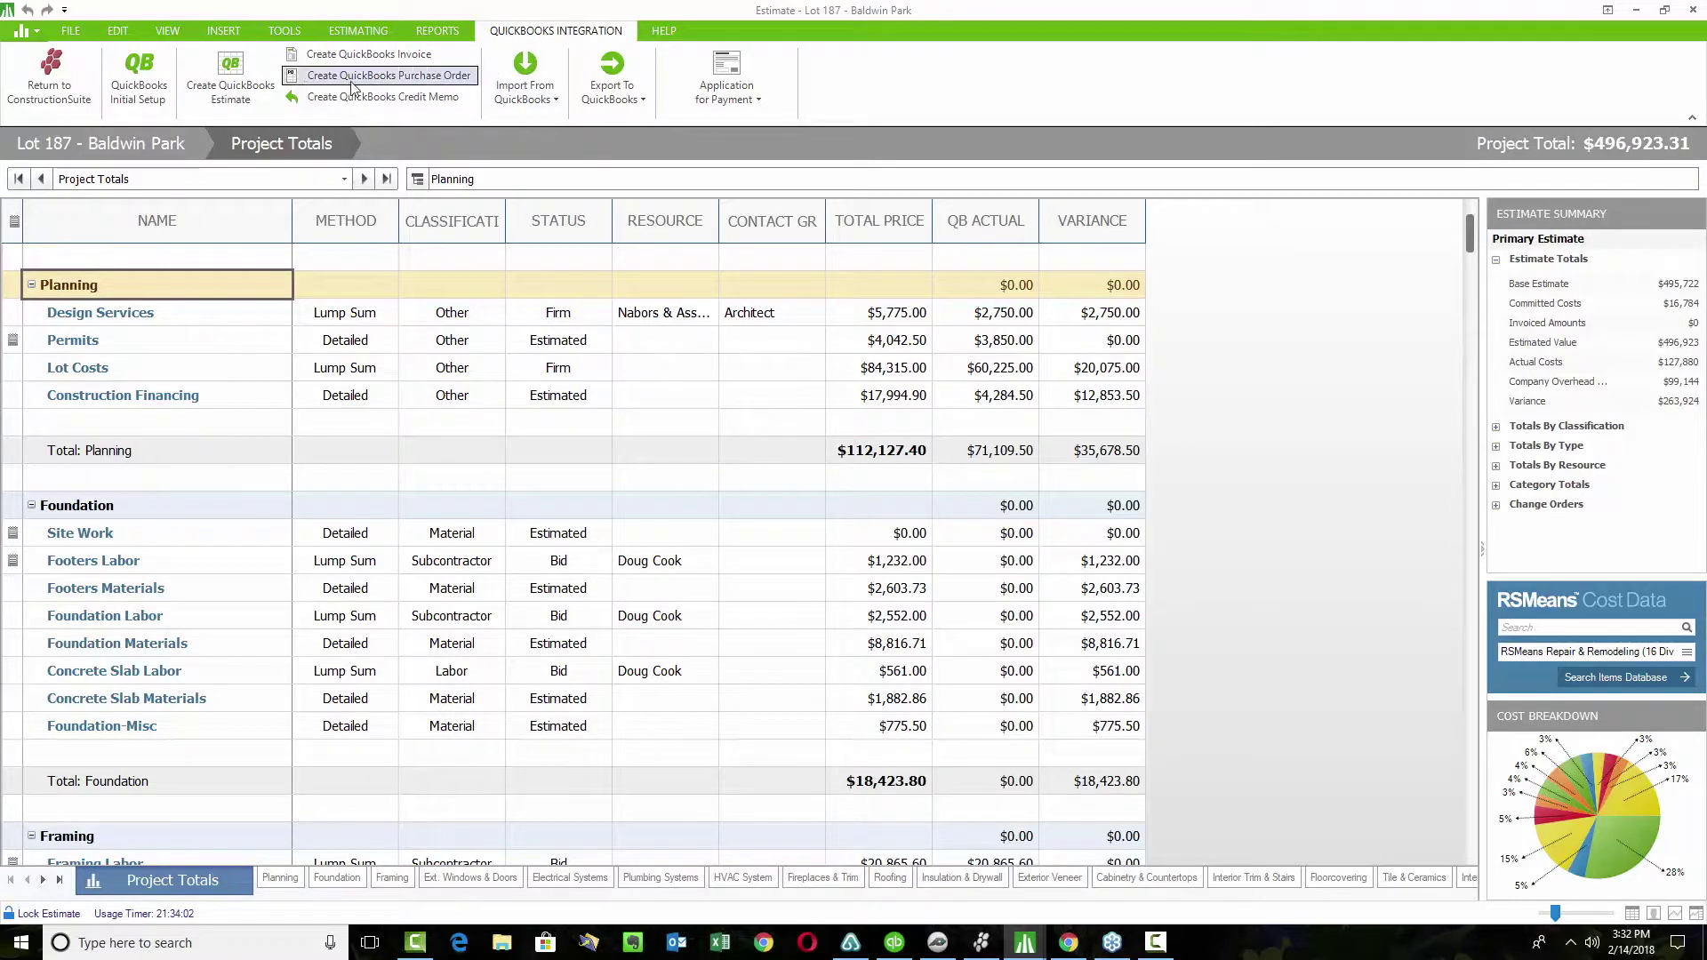
{"action": "left_click", "coordinate": [149, 75]}
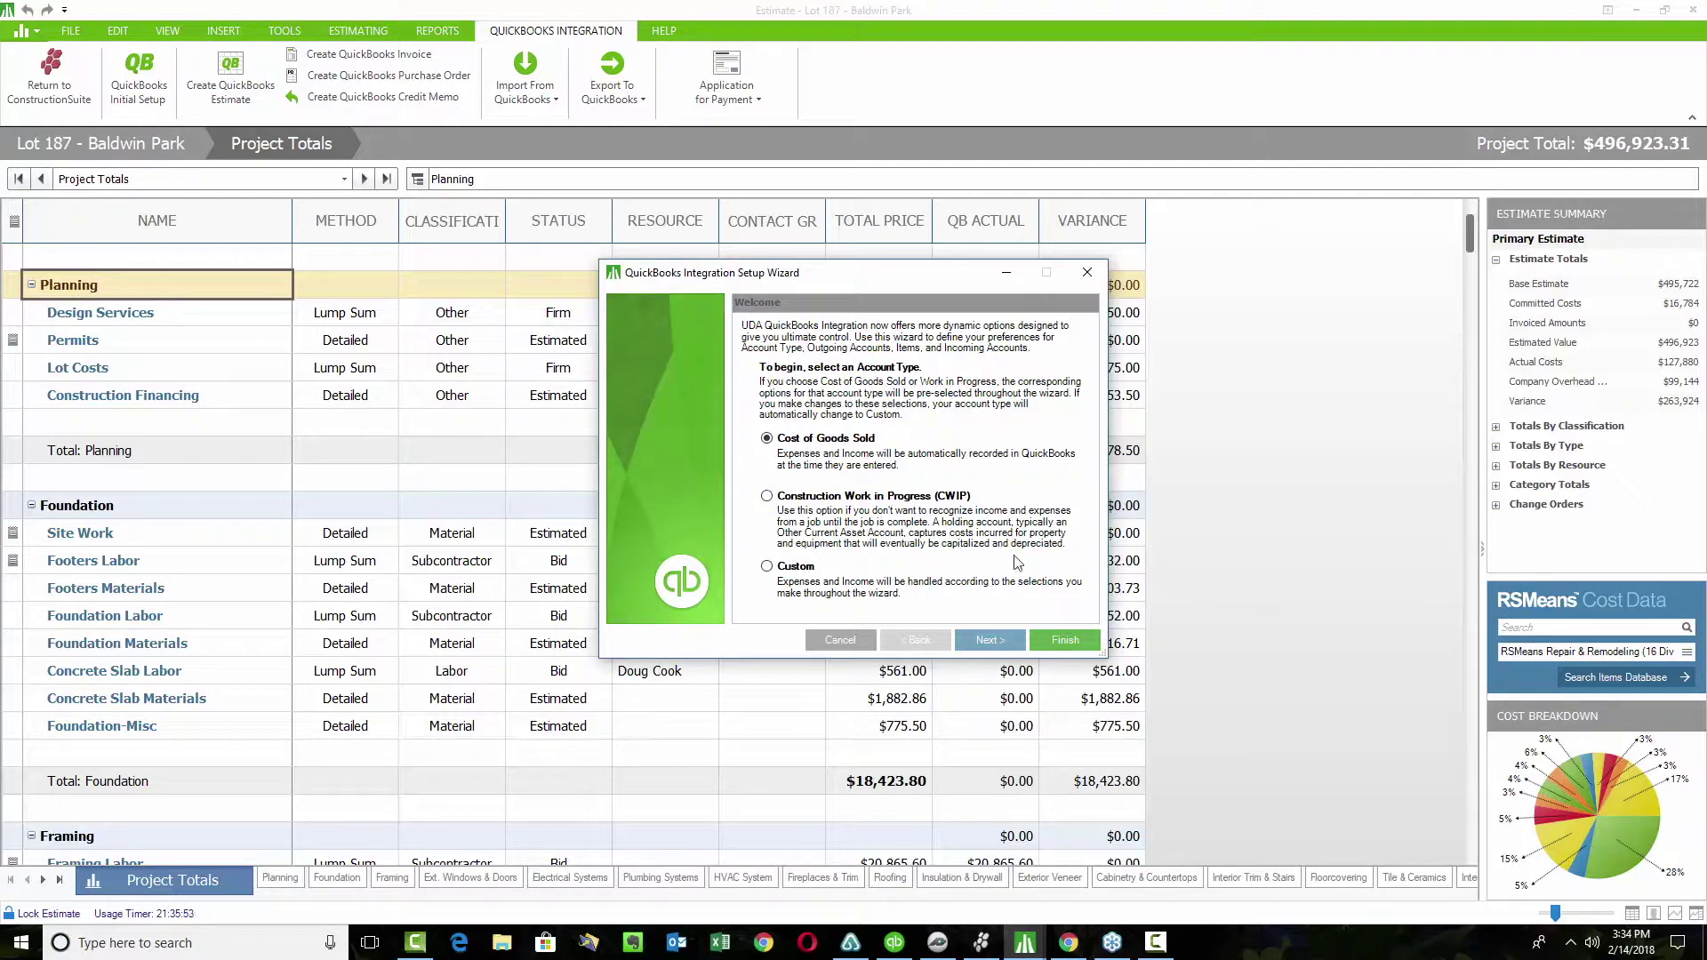
{"action": "left_click", "coordinate": [1010, 642]}
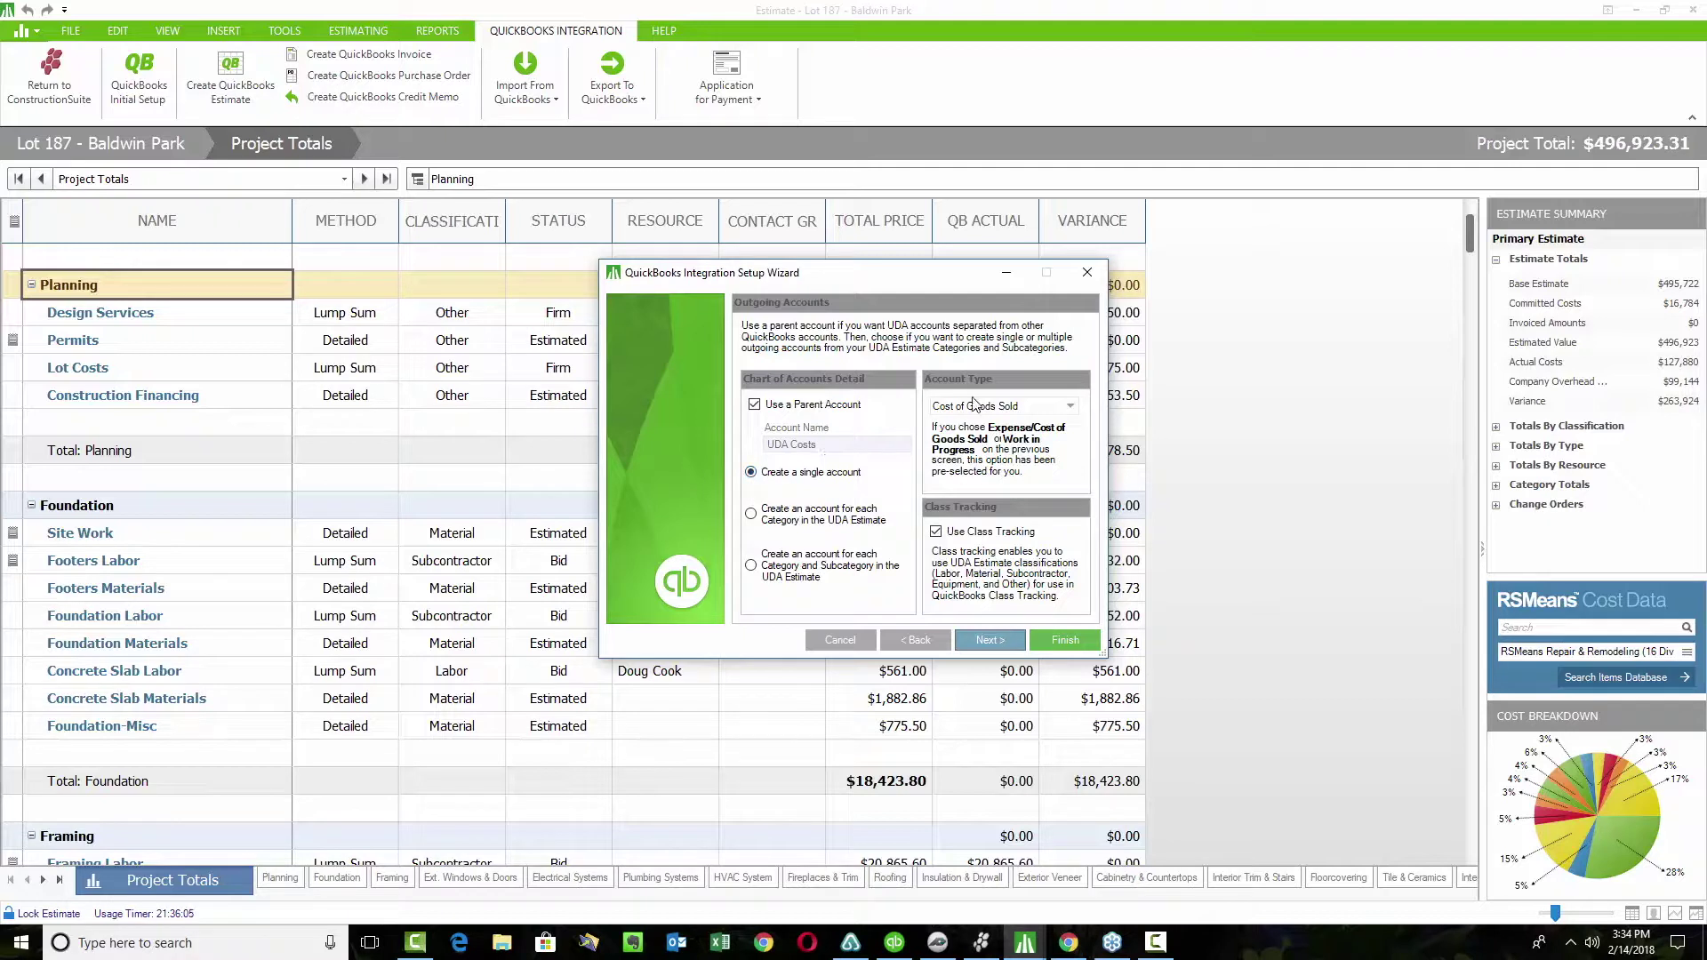
{"action": "left_click", "coordinate": [983, 641]}
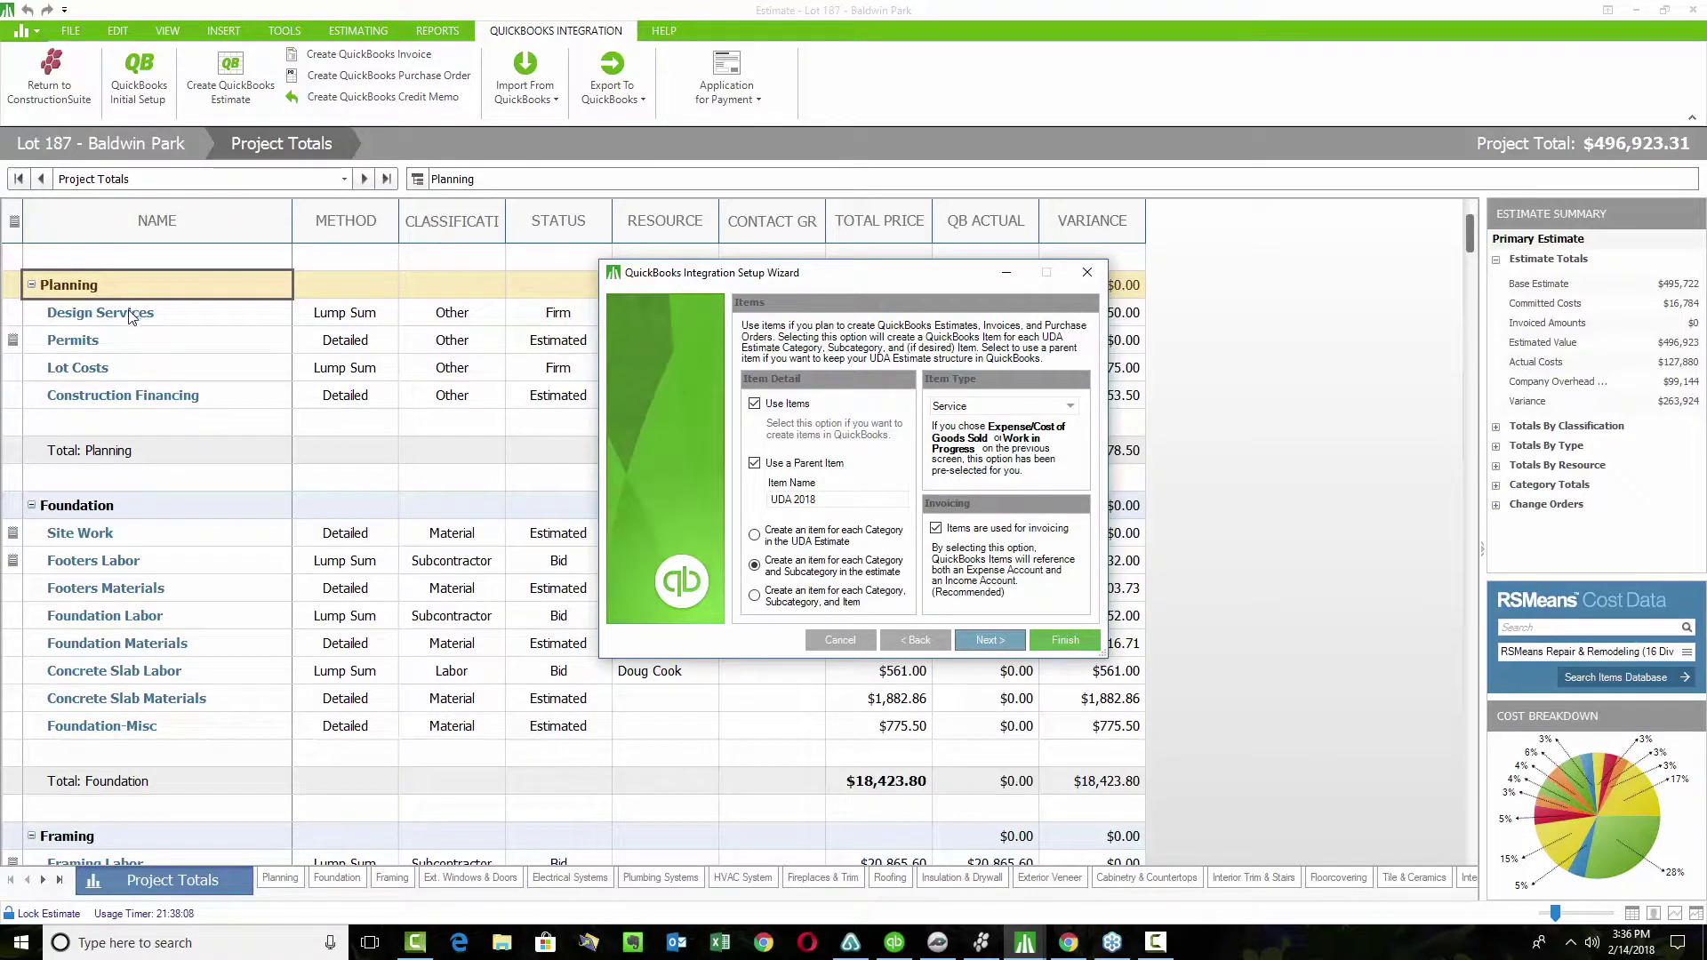
{"action": "left_click", "coordinate": [857, 642]}
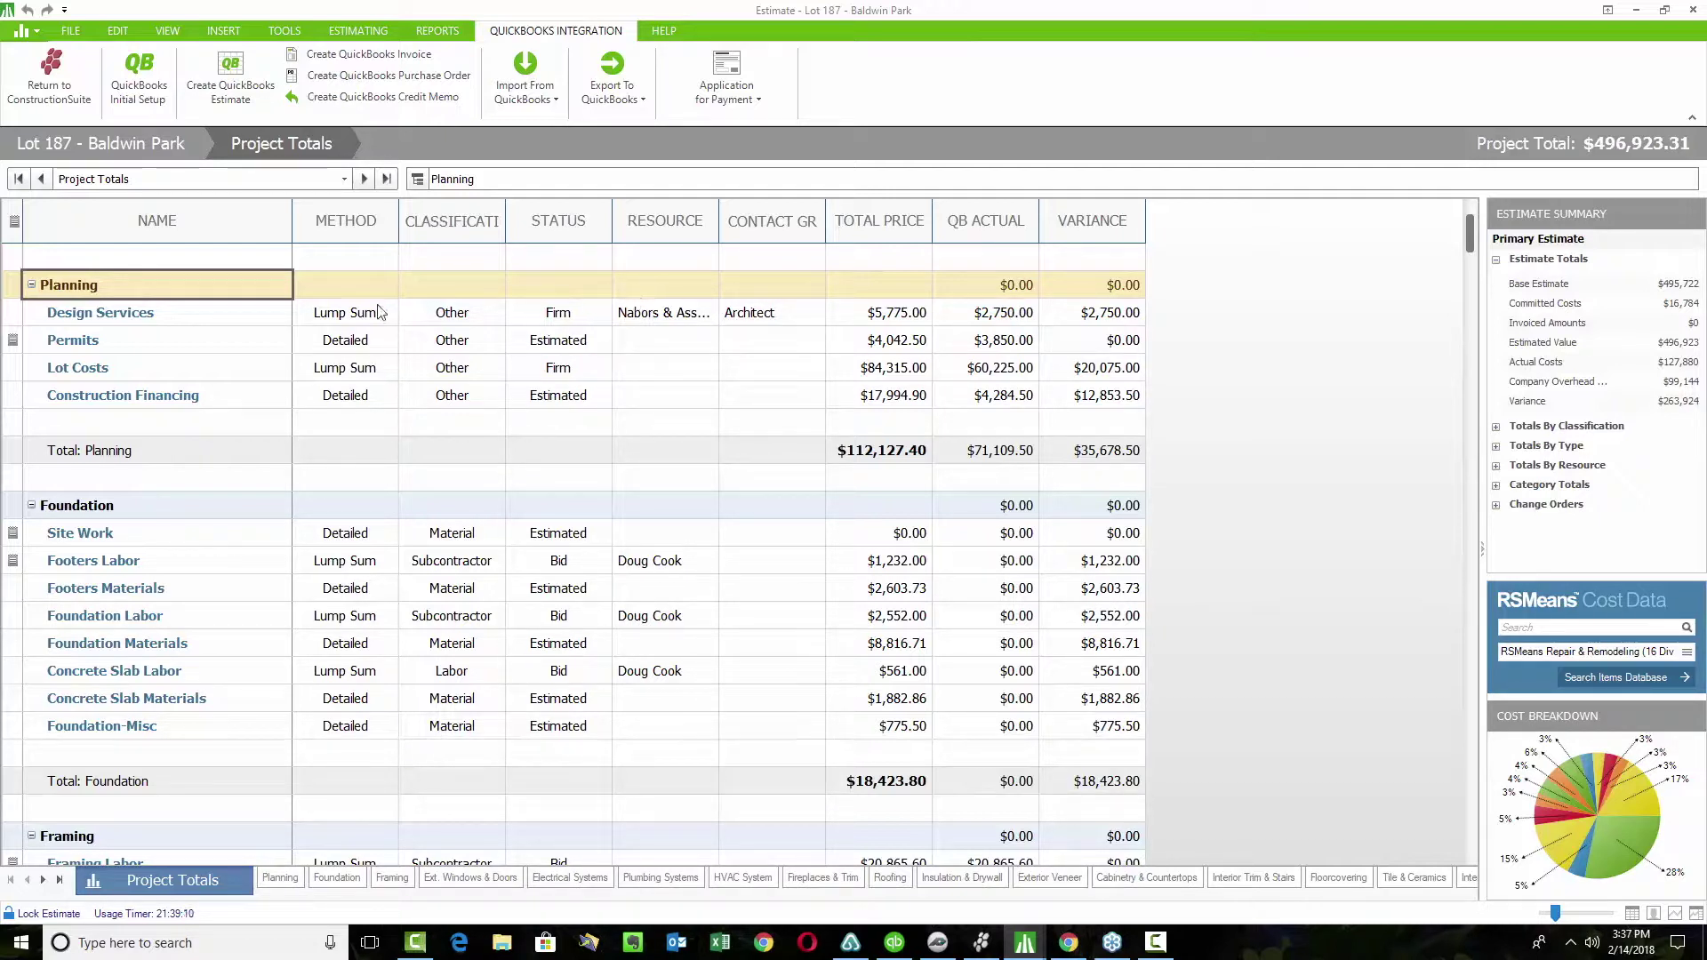
- Open Design Services in the Planning category and enable Use Line Item Variance in the estimate options
{"action": "left_click", "coordinate": [113, 315]}
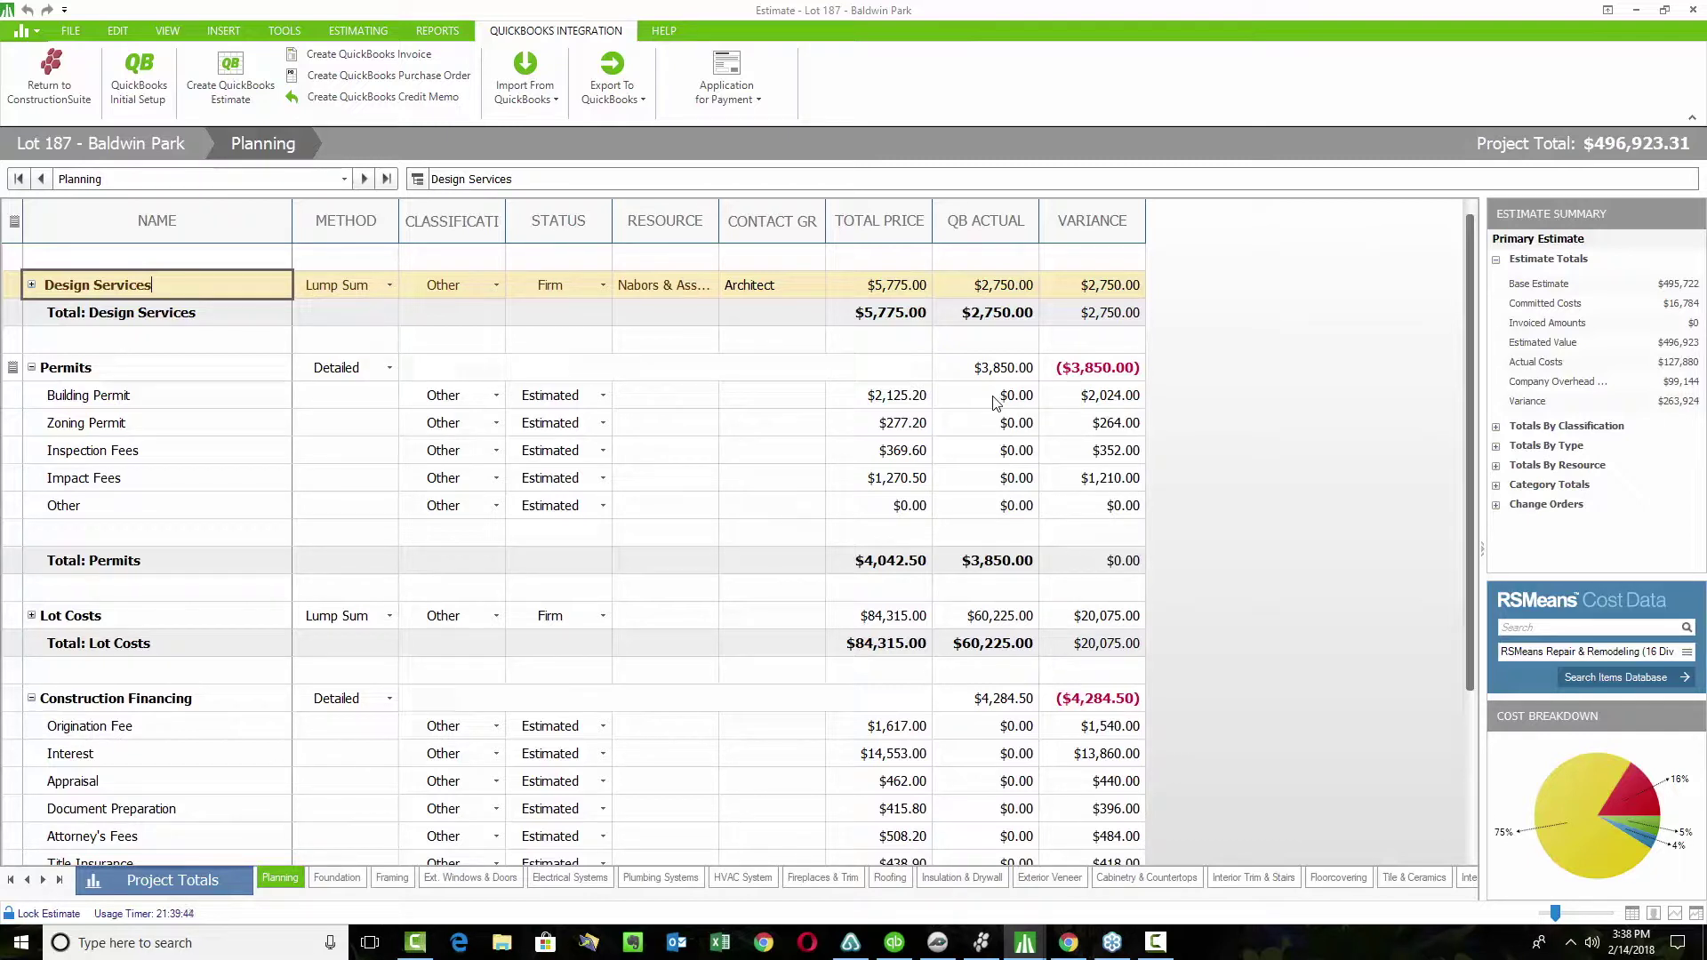
{"action": "left_click", "coordinate": [283, 32]}
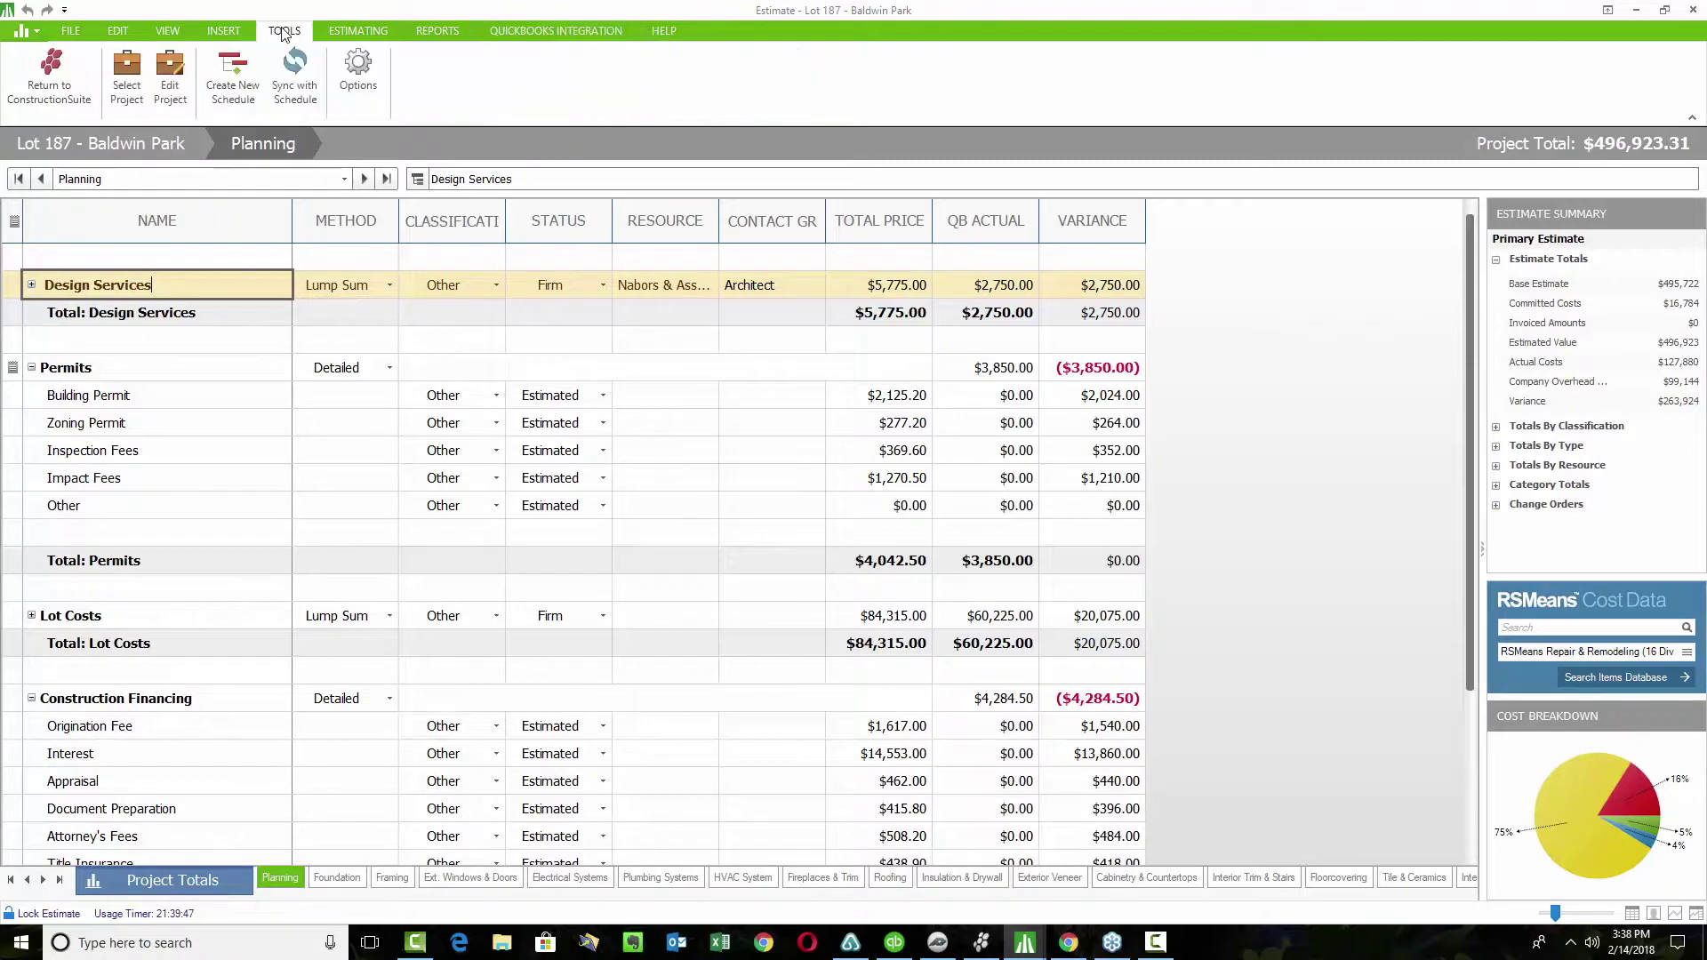
{"action": "left_click", "coordinate": [363, 94]}
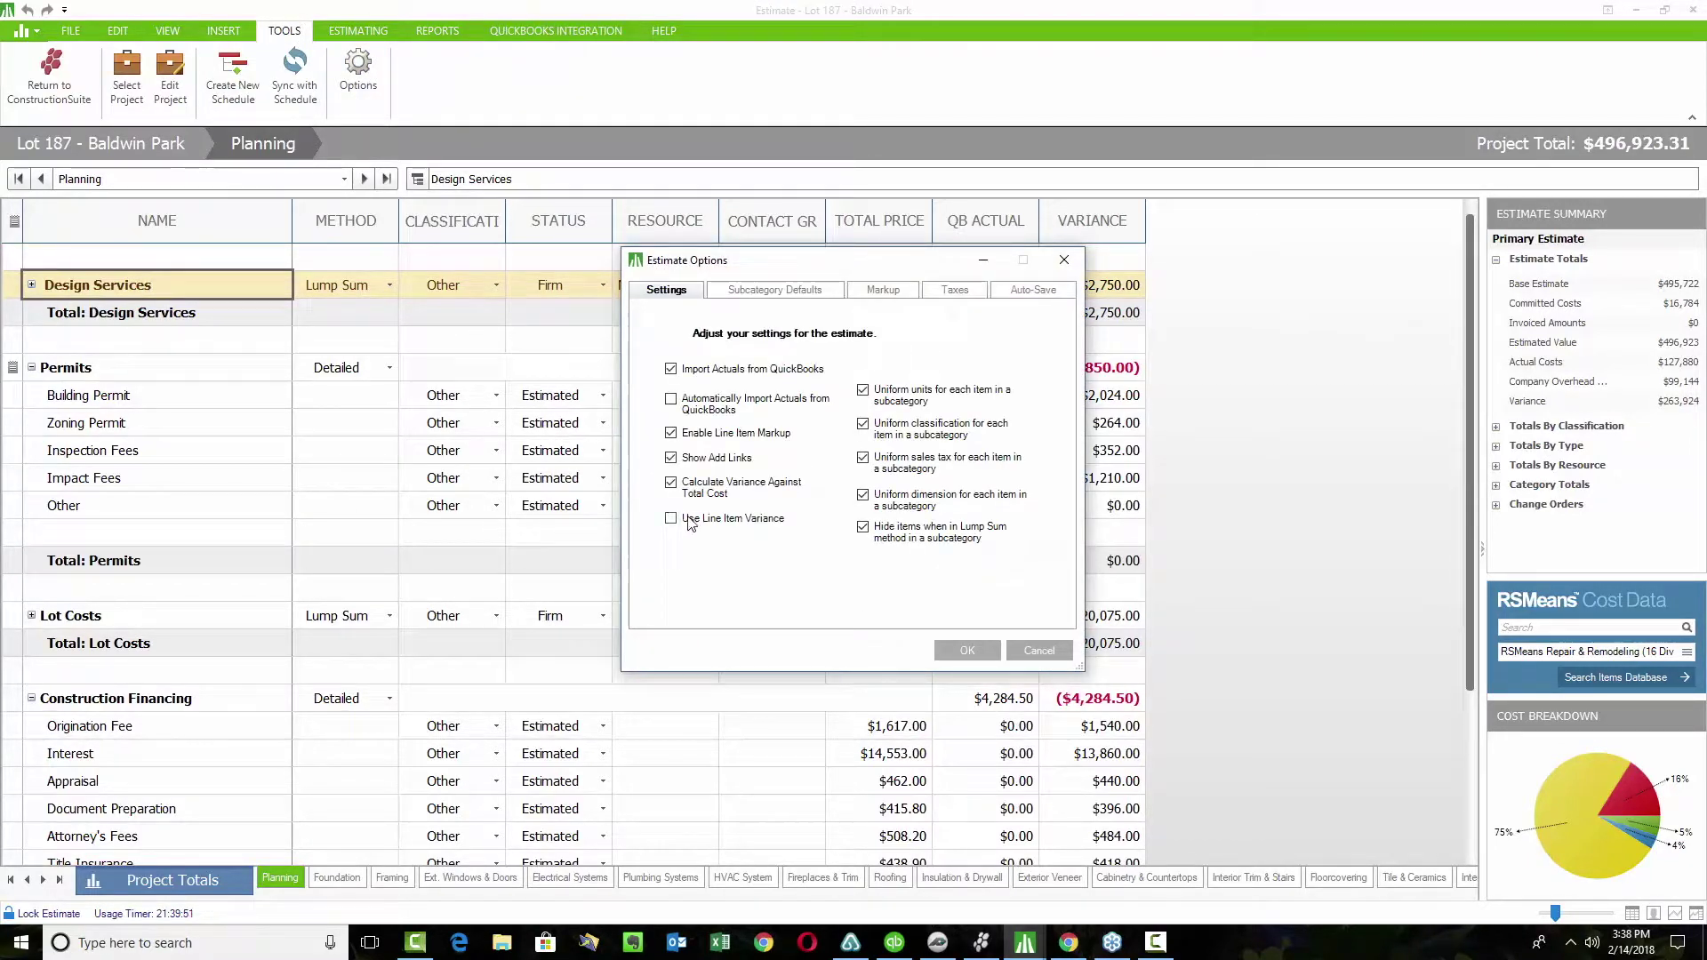
{"action": "left_click", "coordinate": [673, 520]}
{"action": "left_click", "coordinate": [964, 652]}
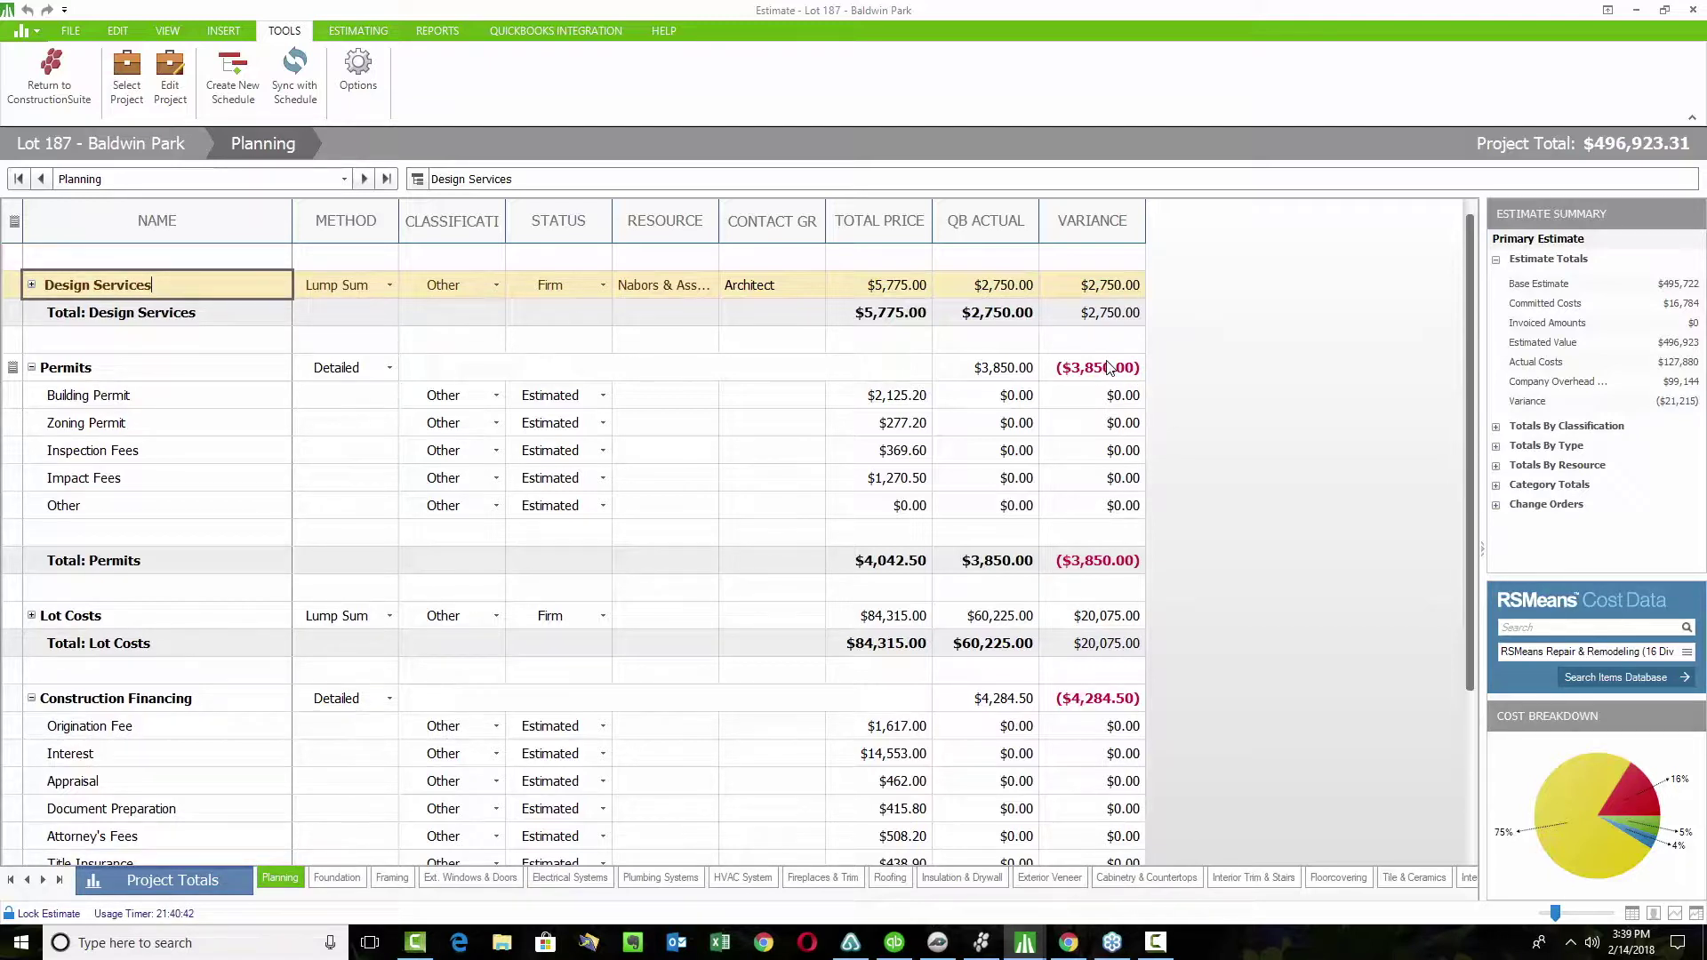
- Disable Use Line Item Variance in the estimate options
{"action": "left_click", "coordinate": [351, 67]}
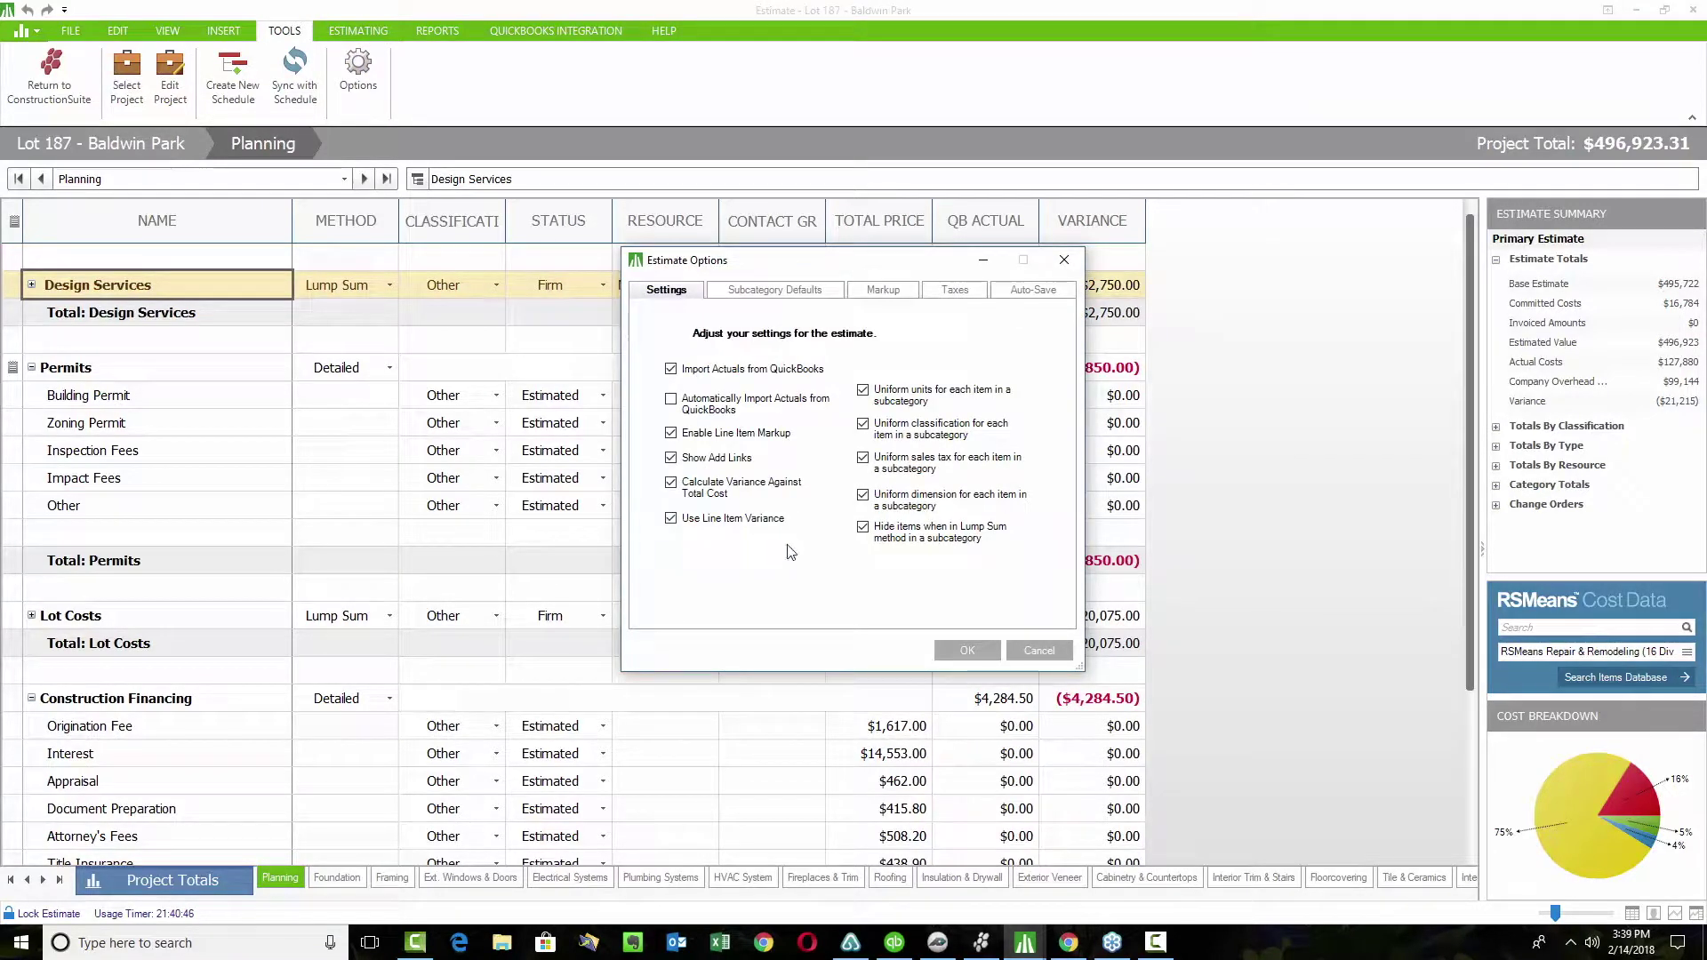
{"action": "left_click", "coordinate": [672, 520]}
{"action": "left_click", "coordinate": [965, 650]}
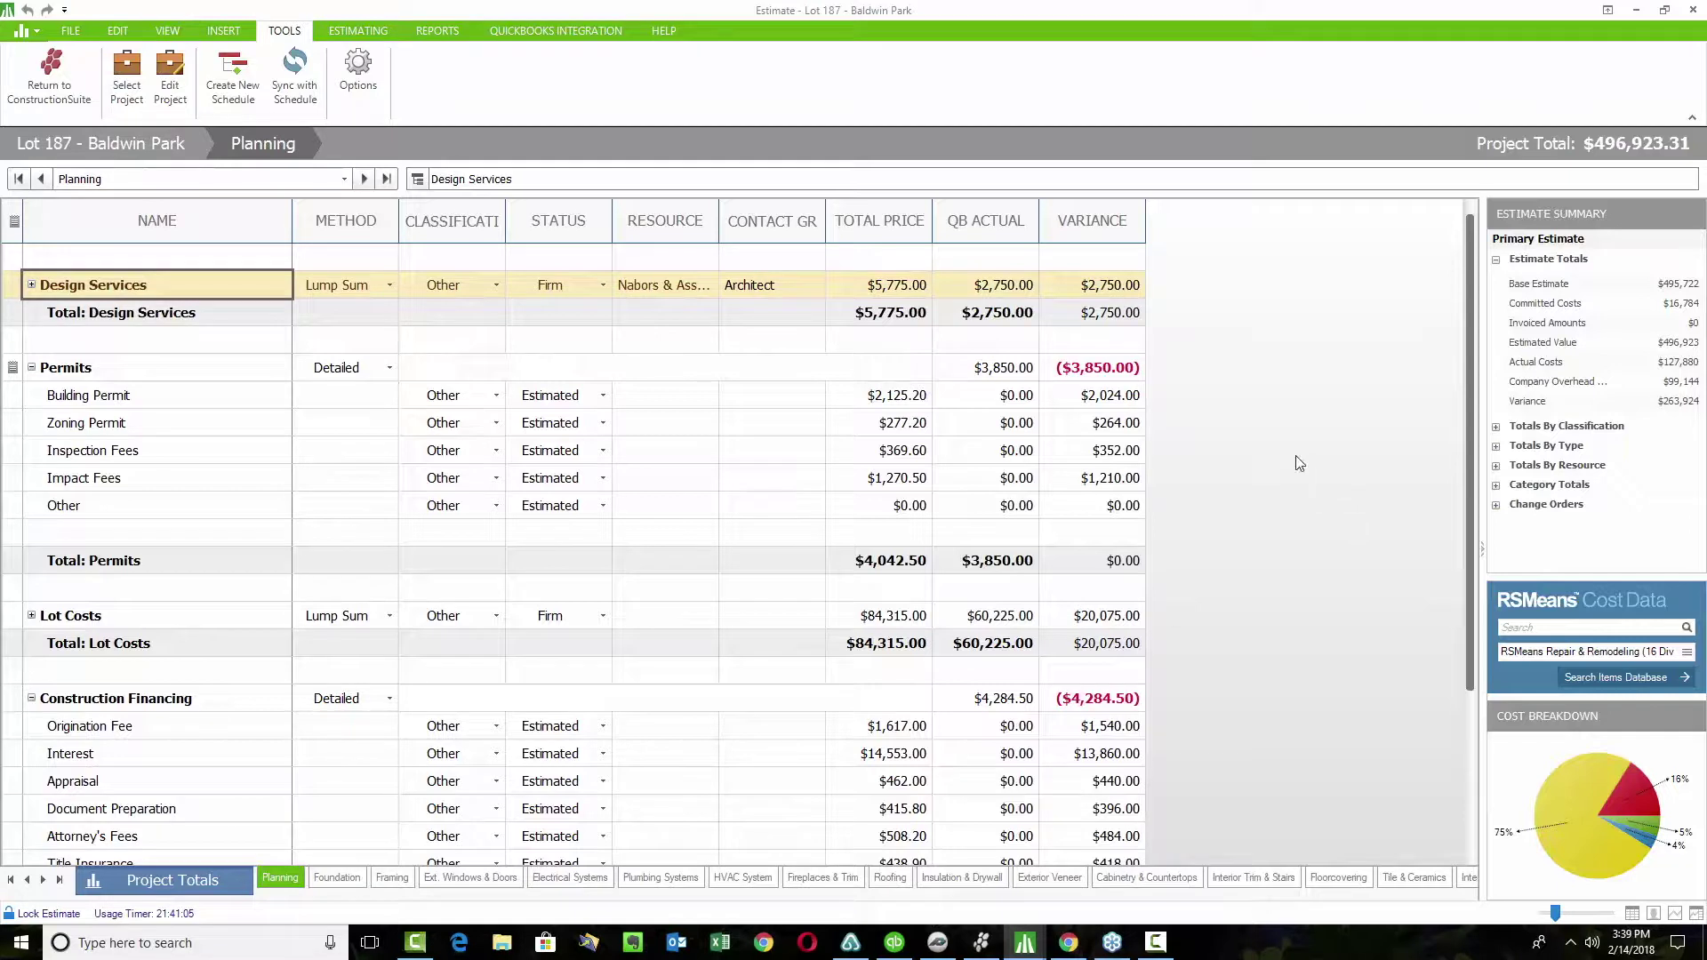
- View the choices for importing from QuickBooks and bring up the Company Overhead & Margin sheet of the estimate
{"action": "left_click", "coordinate": [520, 33]}
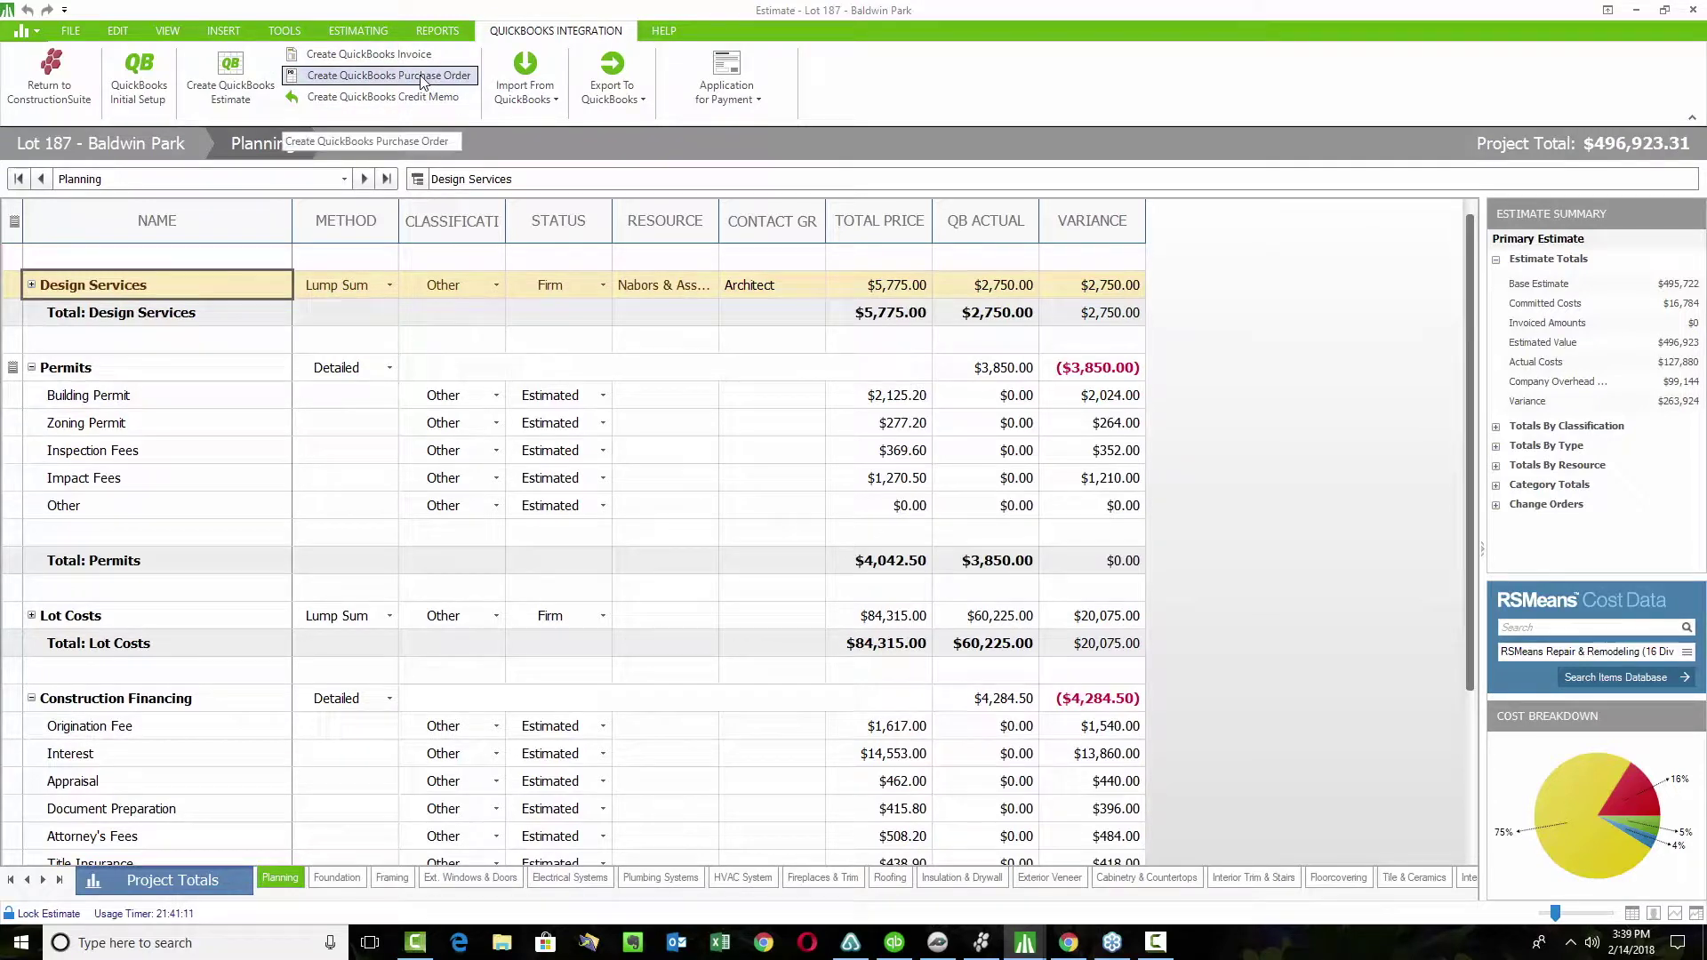
{"action": "left_click", "coordinate": [533, 83]}
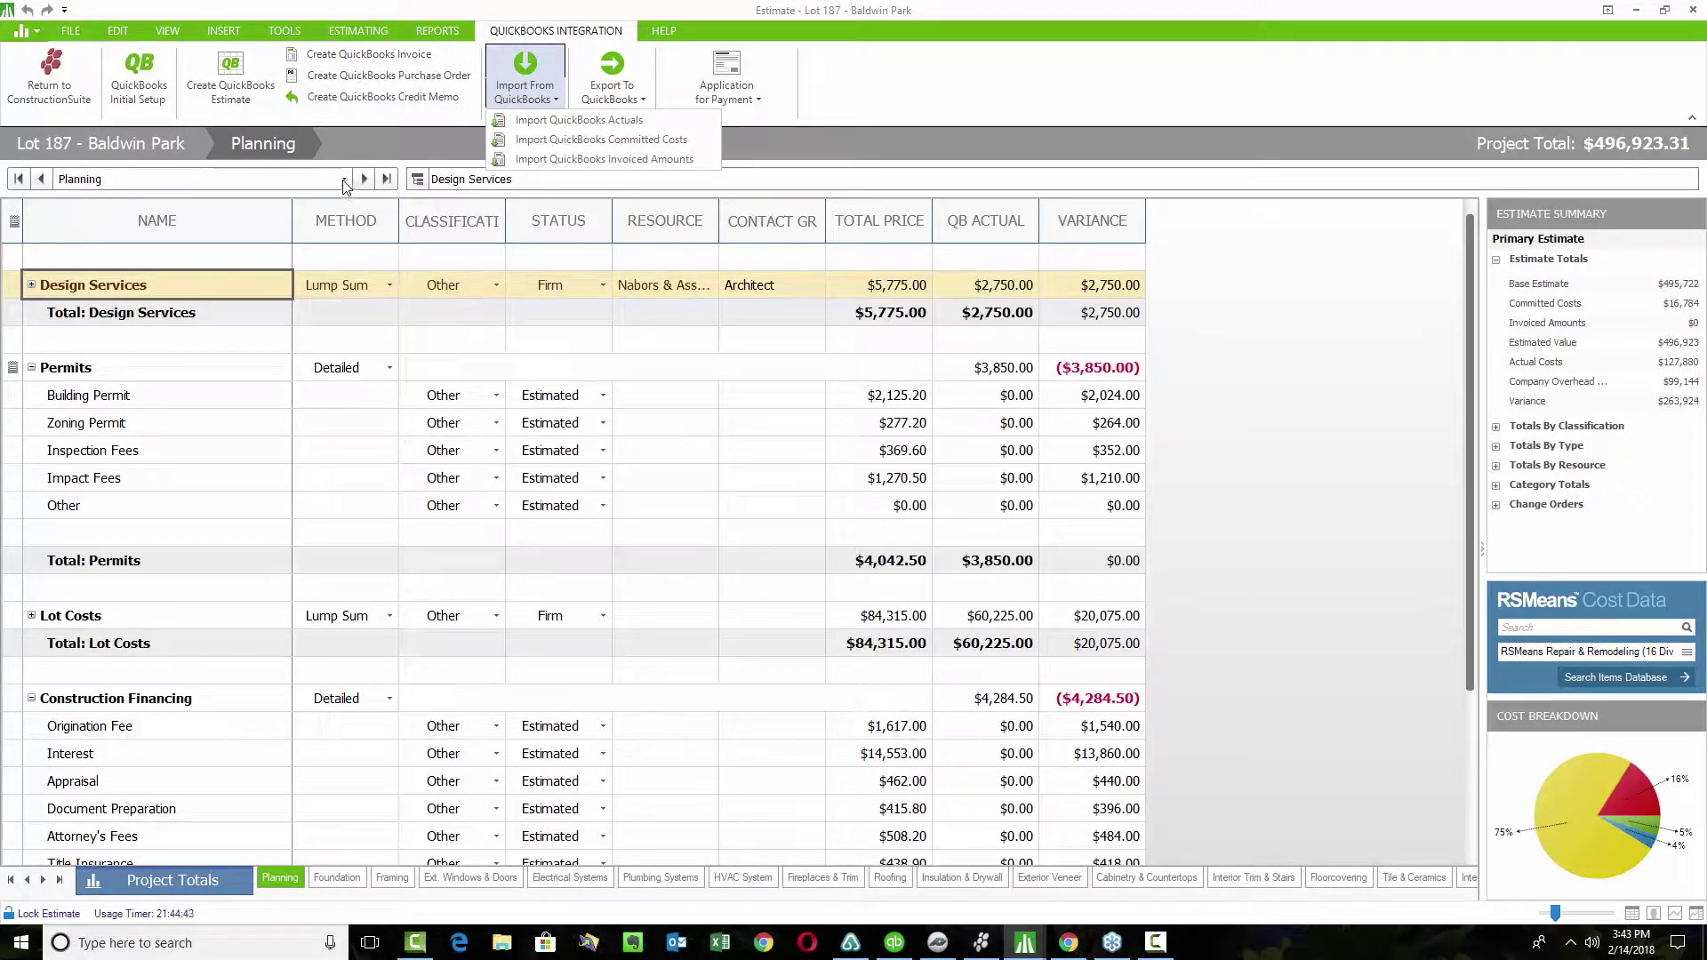
{"action": "left_click", "coordinate": [345, 181]}
{"action": "left_click", "coordinate": [345, 181]}
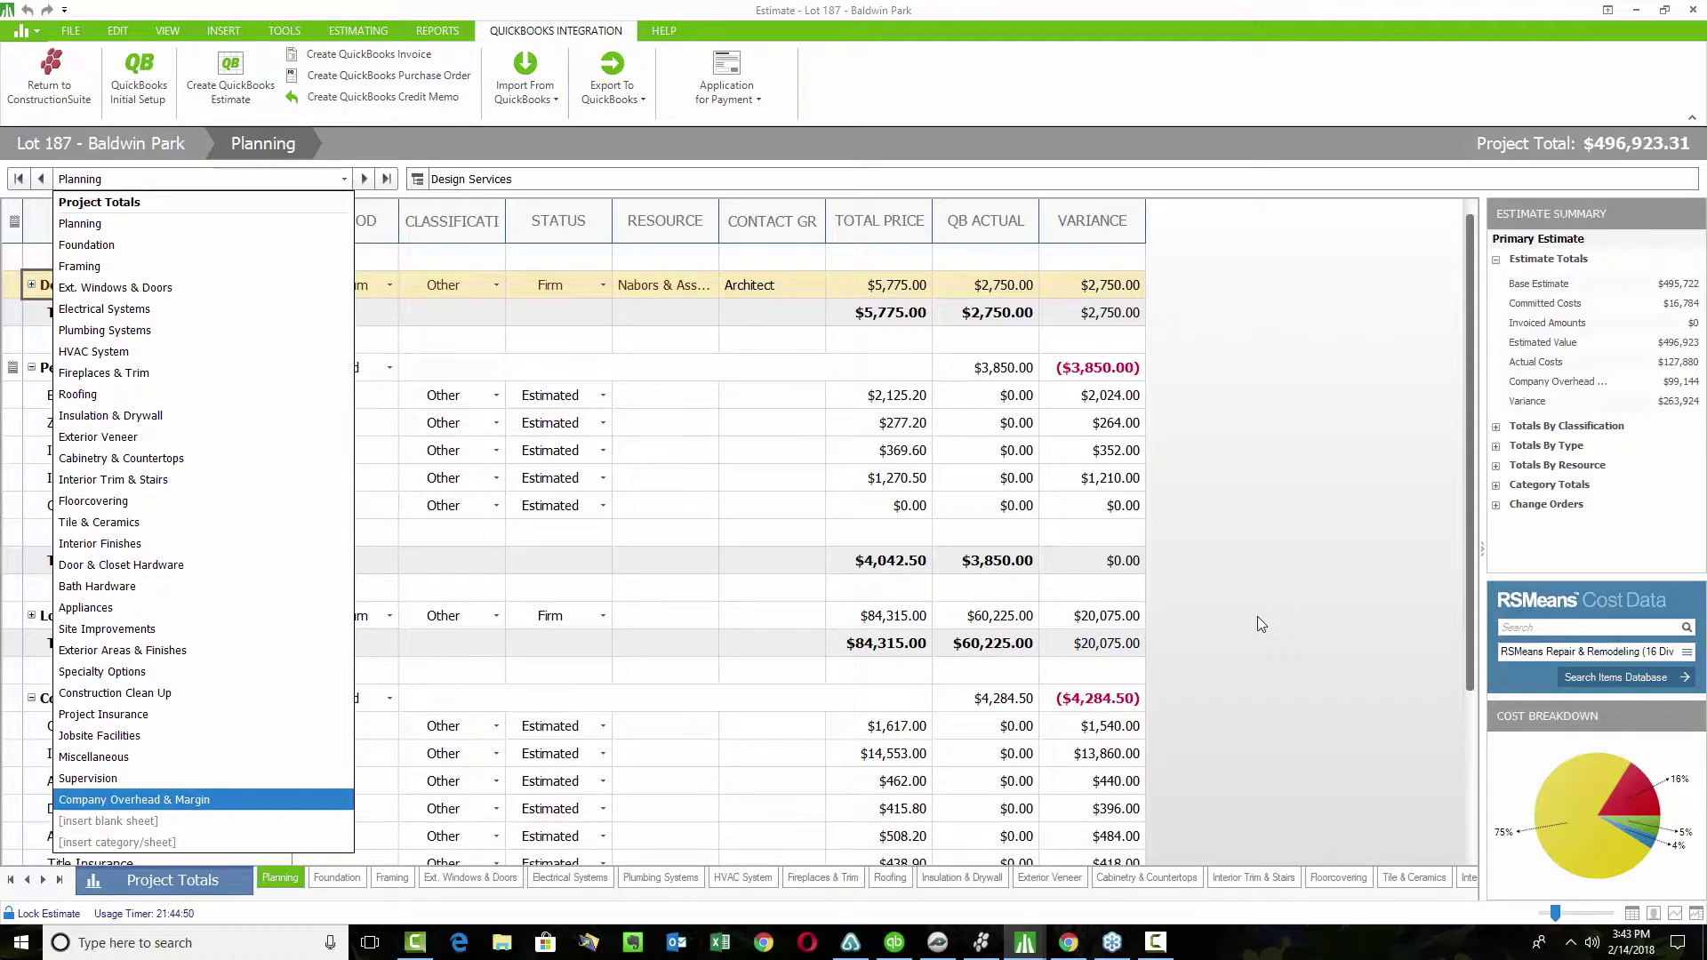
{"action": "key", "text": "Return"}
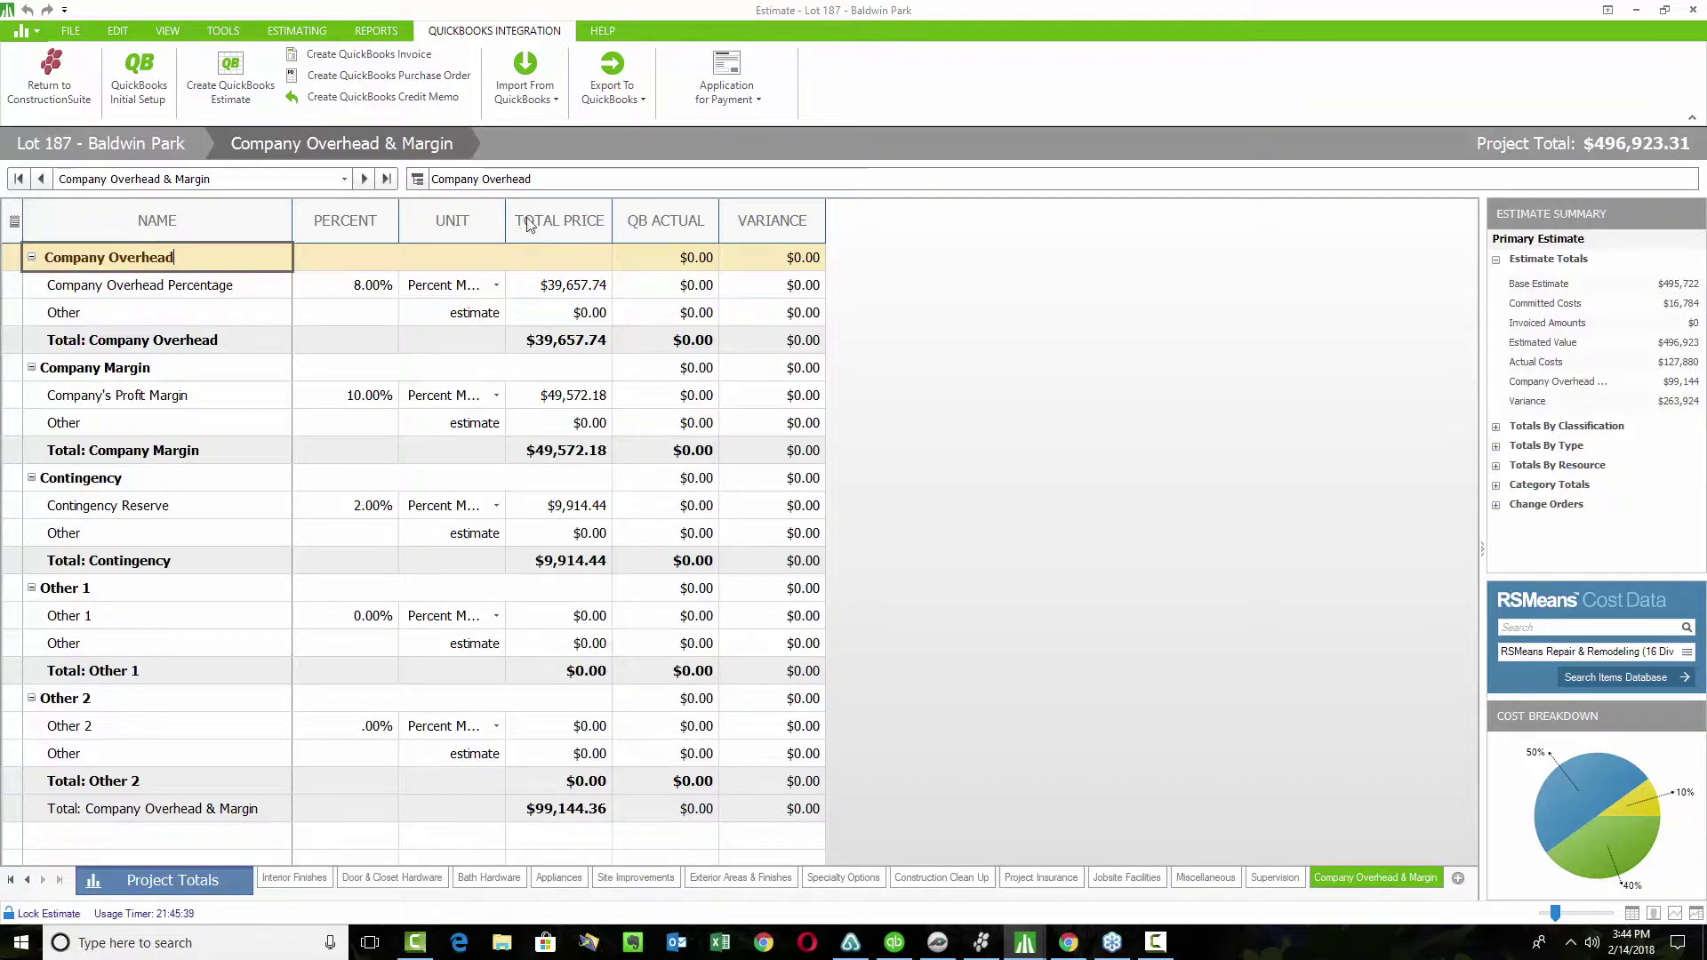
{"action": "key", "text": "Return"}
- Widen the Unit column and show the unit choices for Company Overhead Percentage
{"action": "left_click_drag", "start_coordinate": [534, 214], "coordinate": [594, 215]}
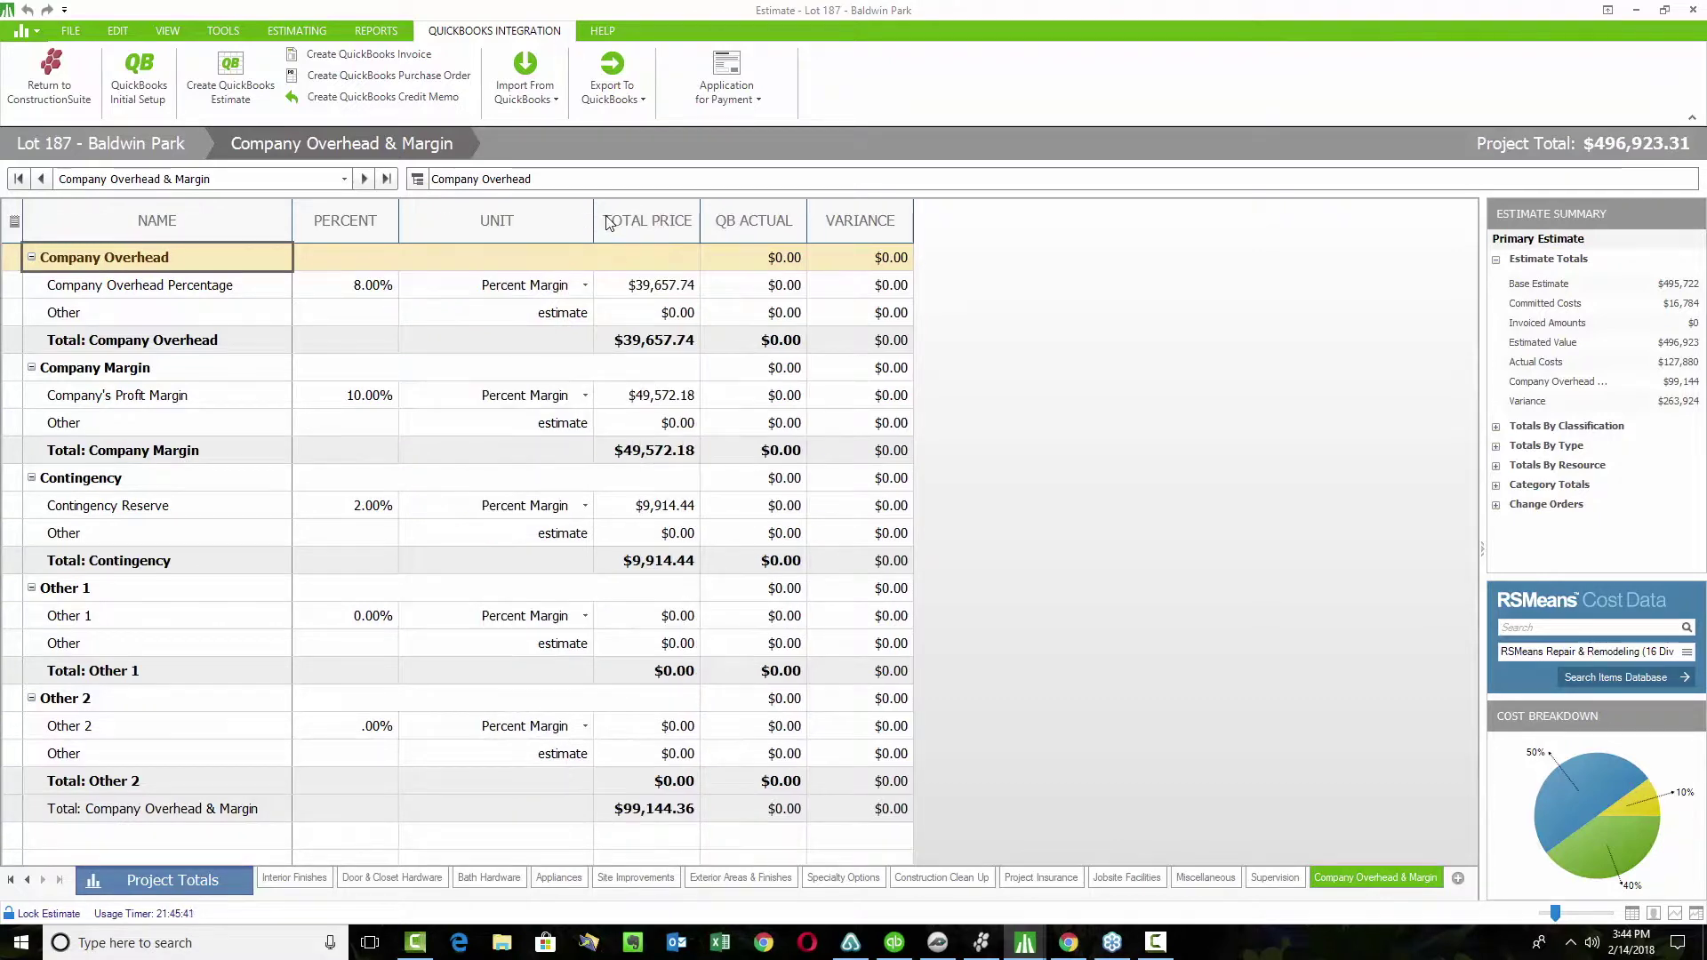
{"action": "left_click", "coordinate": [534, 296]}
{"action": "left_click", "coordinate": [527, 296]}
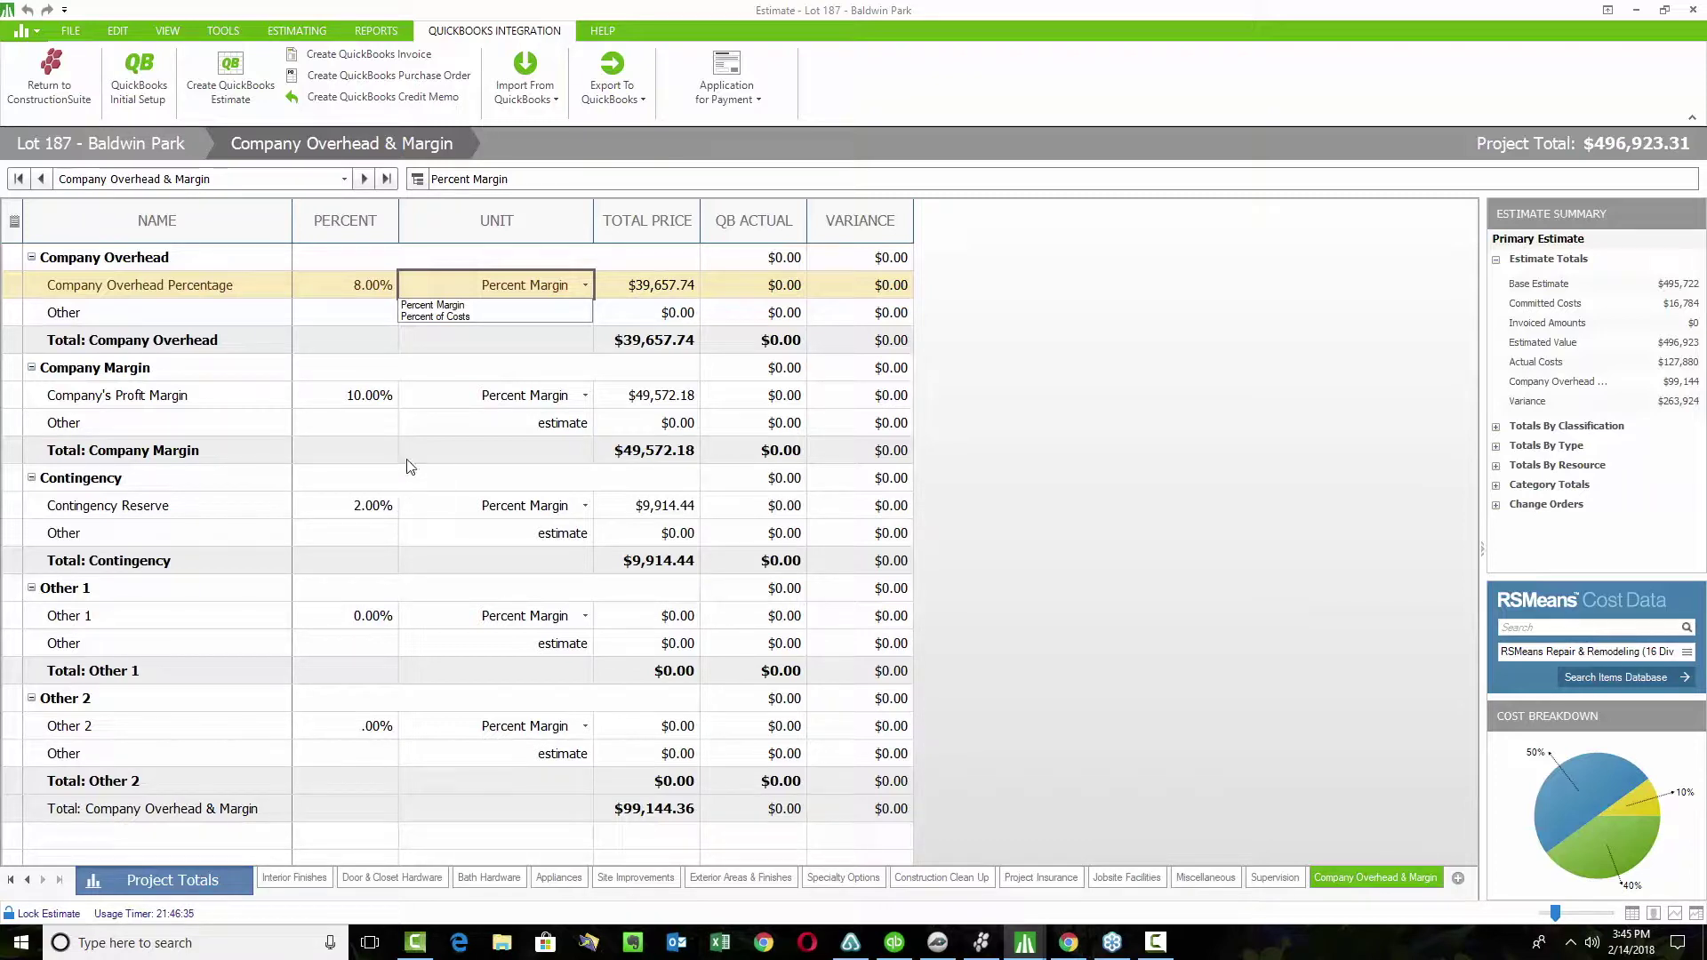
- Set the Company's Profit Margin to 12%
{"action": "left_click", "coordinate": [374, 404]}
{"action": "left_click", "coordinate": [349, 401]}
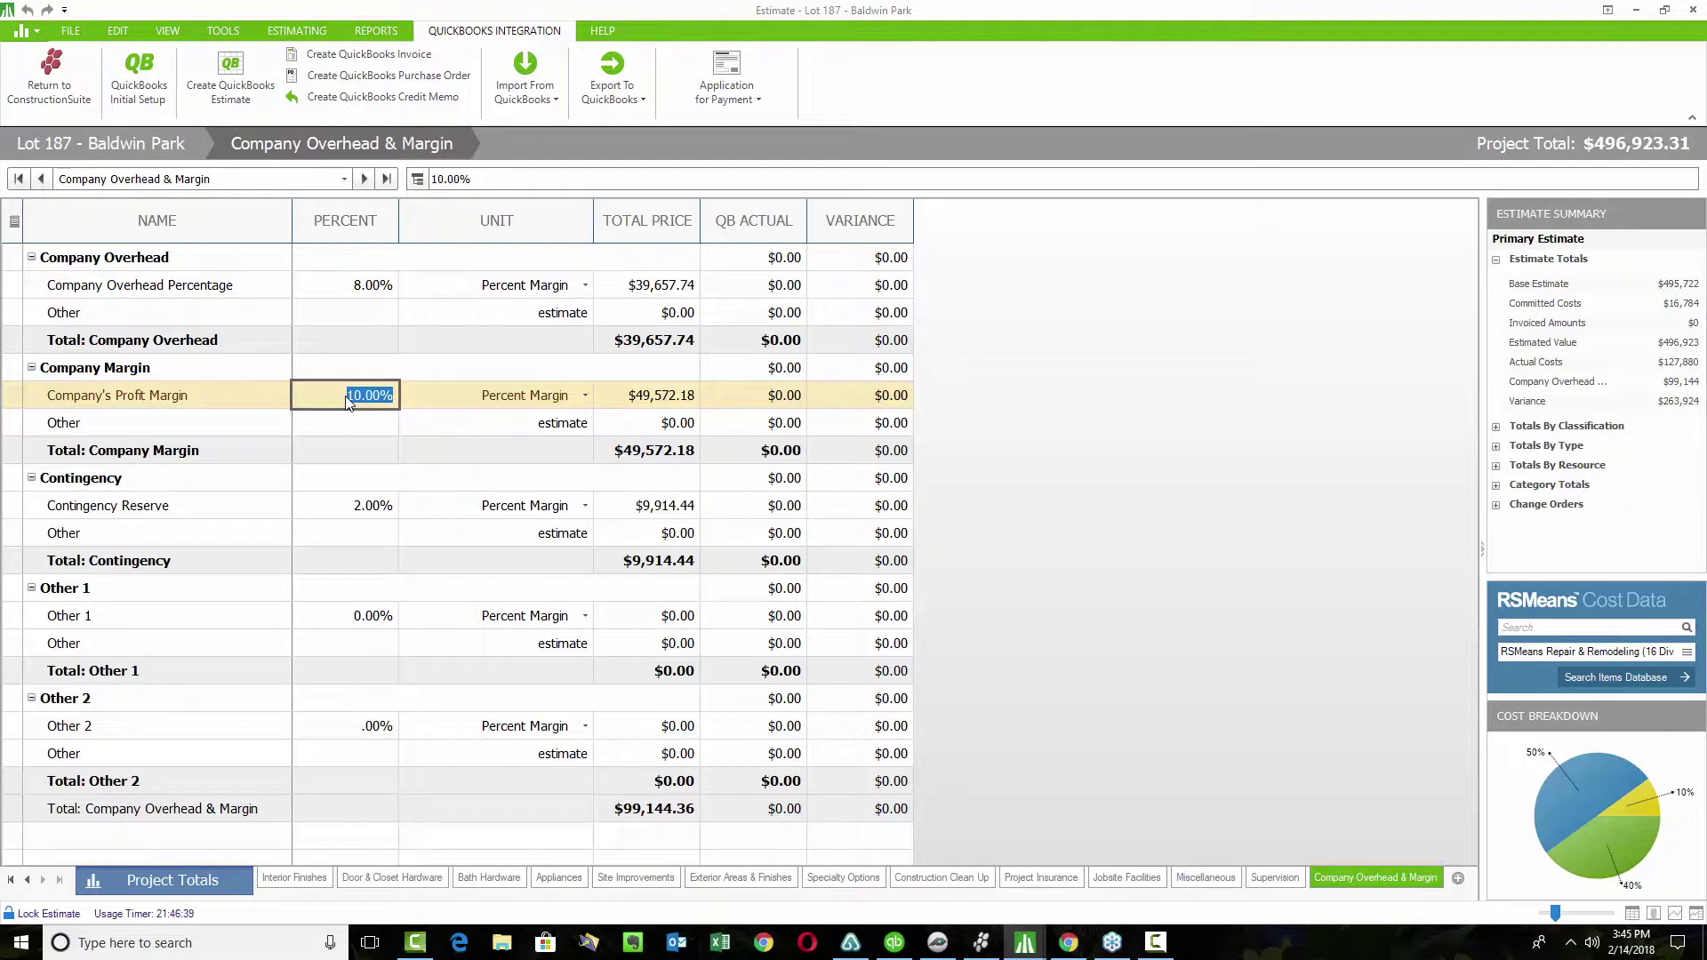
{"action": "type", "text": "12"}
{"action": "key", "text": "Return"}
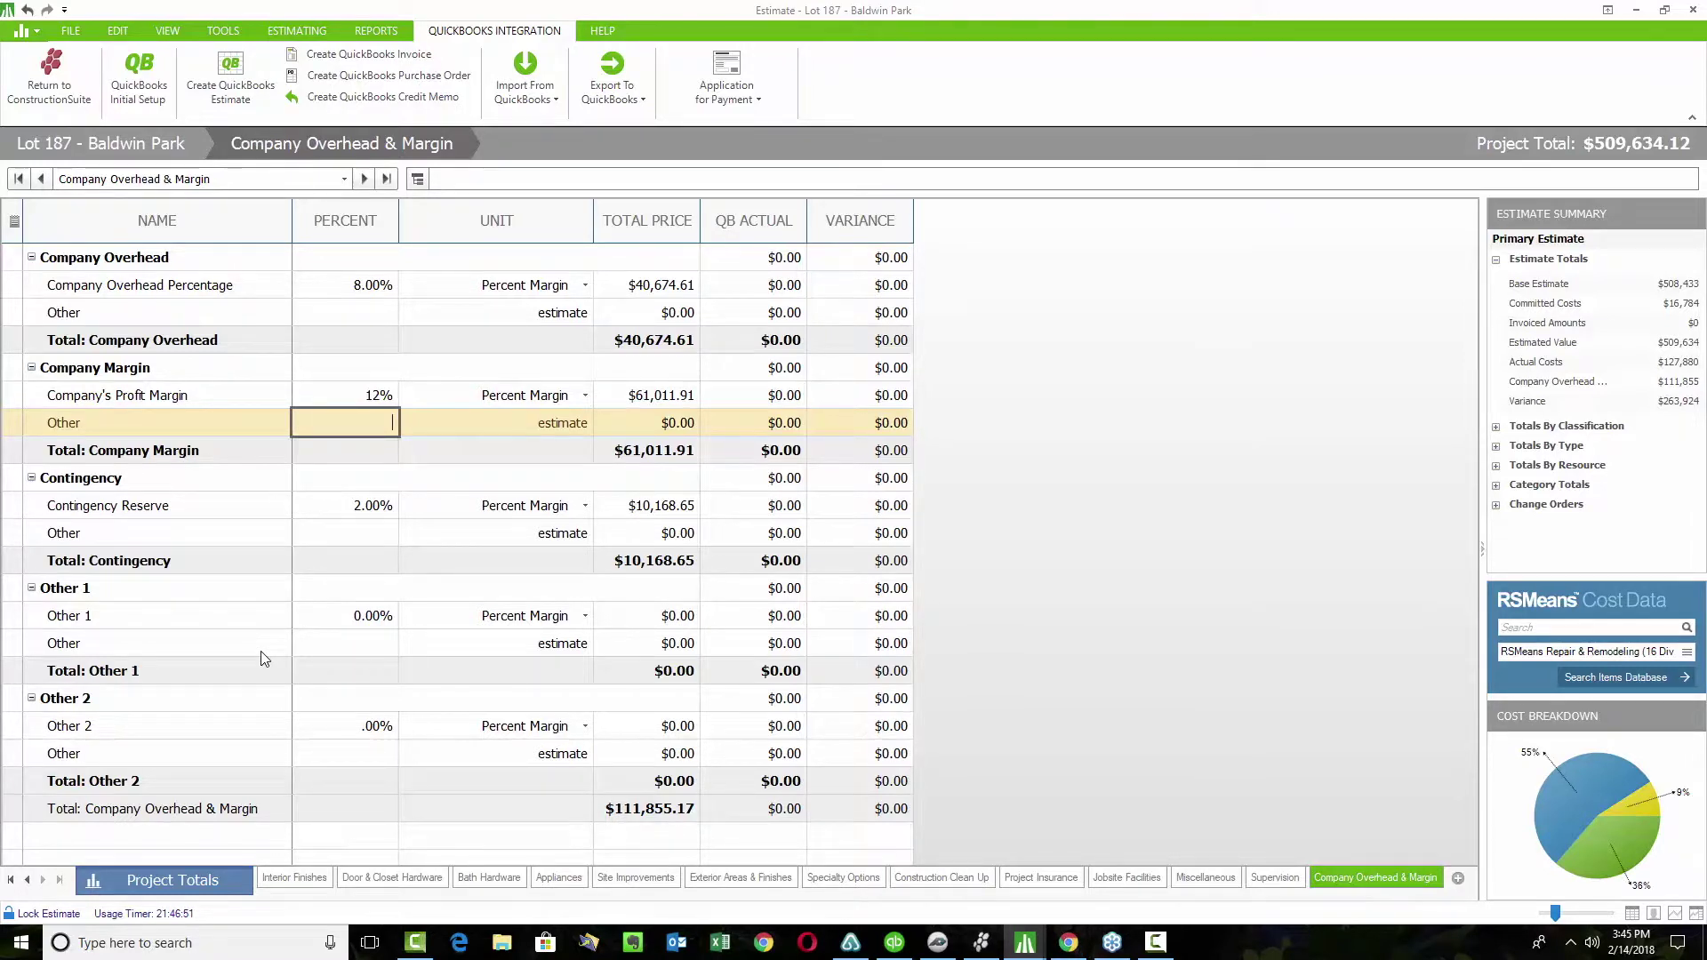
- Set the Company's Profit Margin back to 10%
{"action": "left_click", "coordinate": [344, 398]}
{"action": "type", "text": "10"}
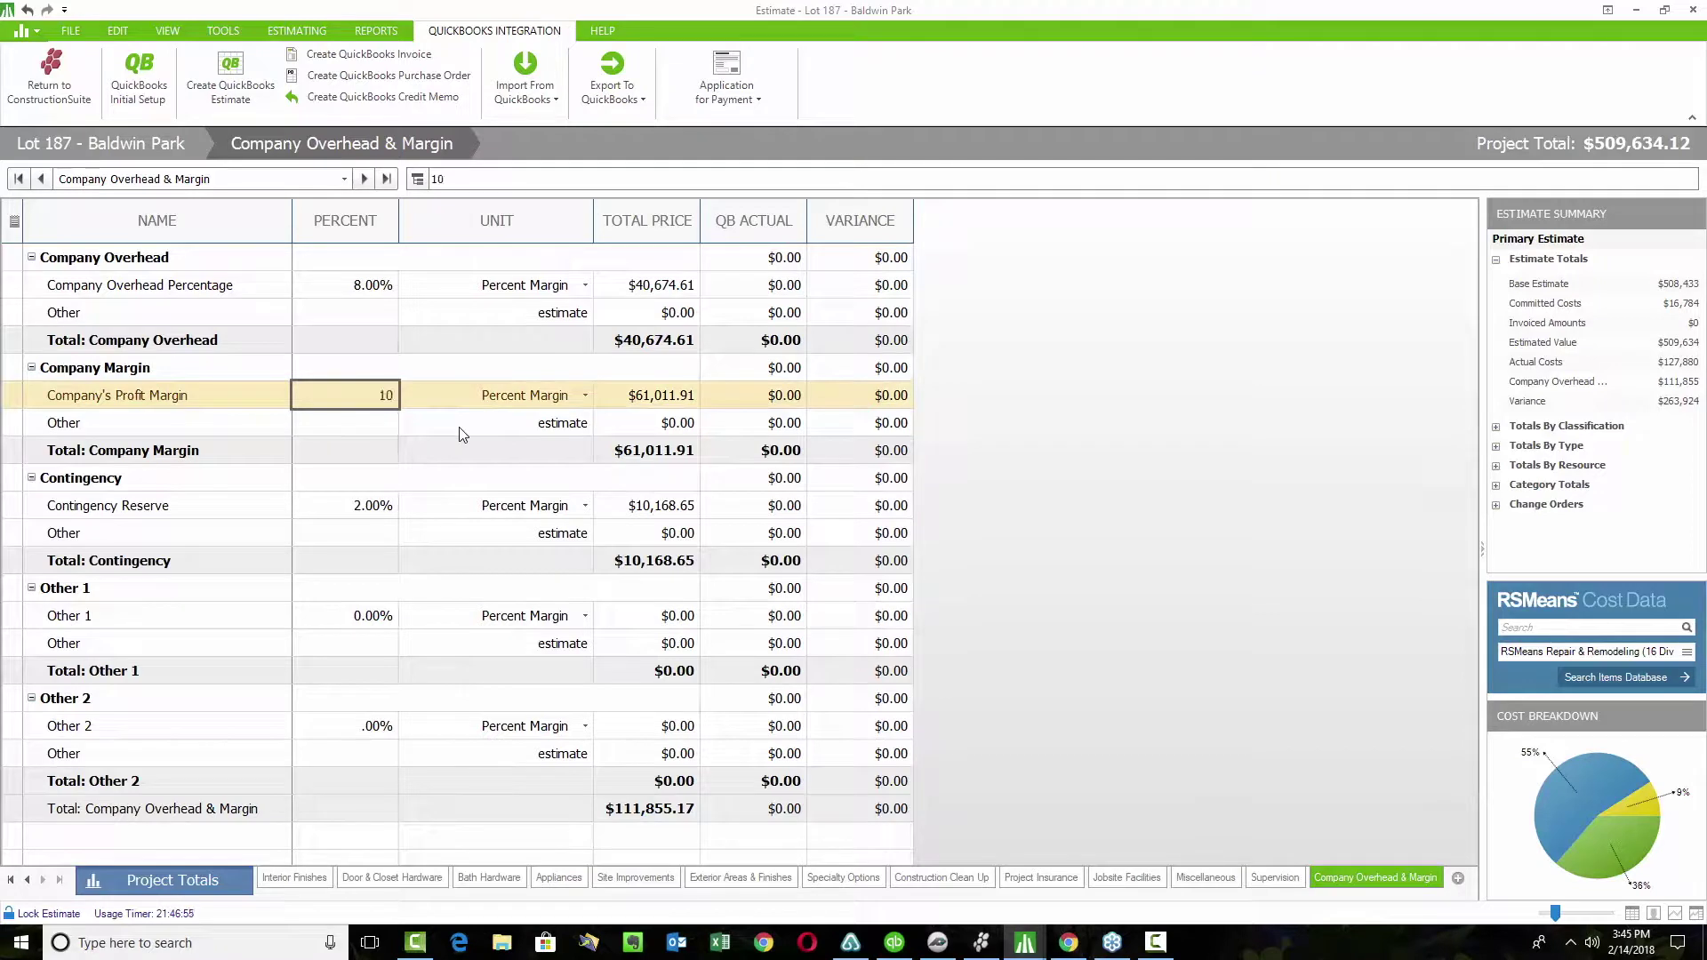
{"action": "key", "text": "Return"}
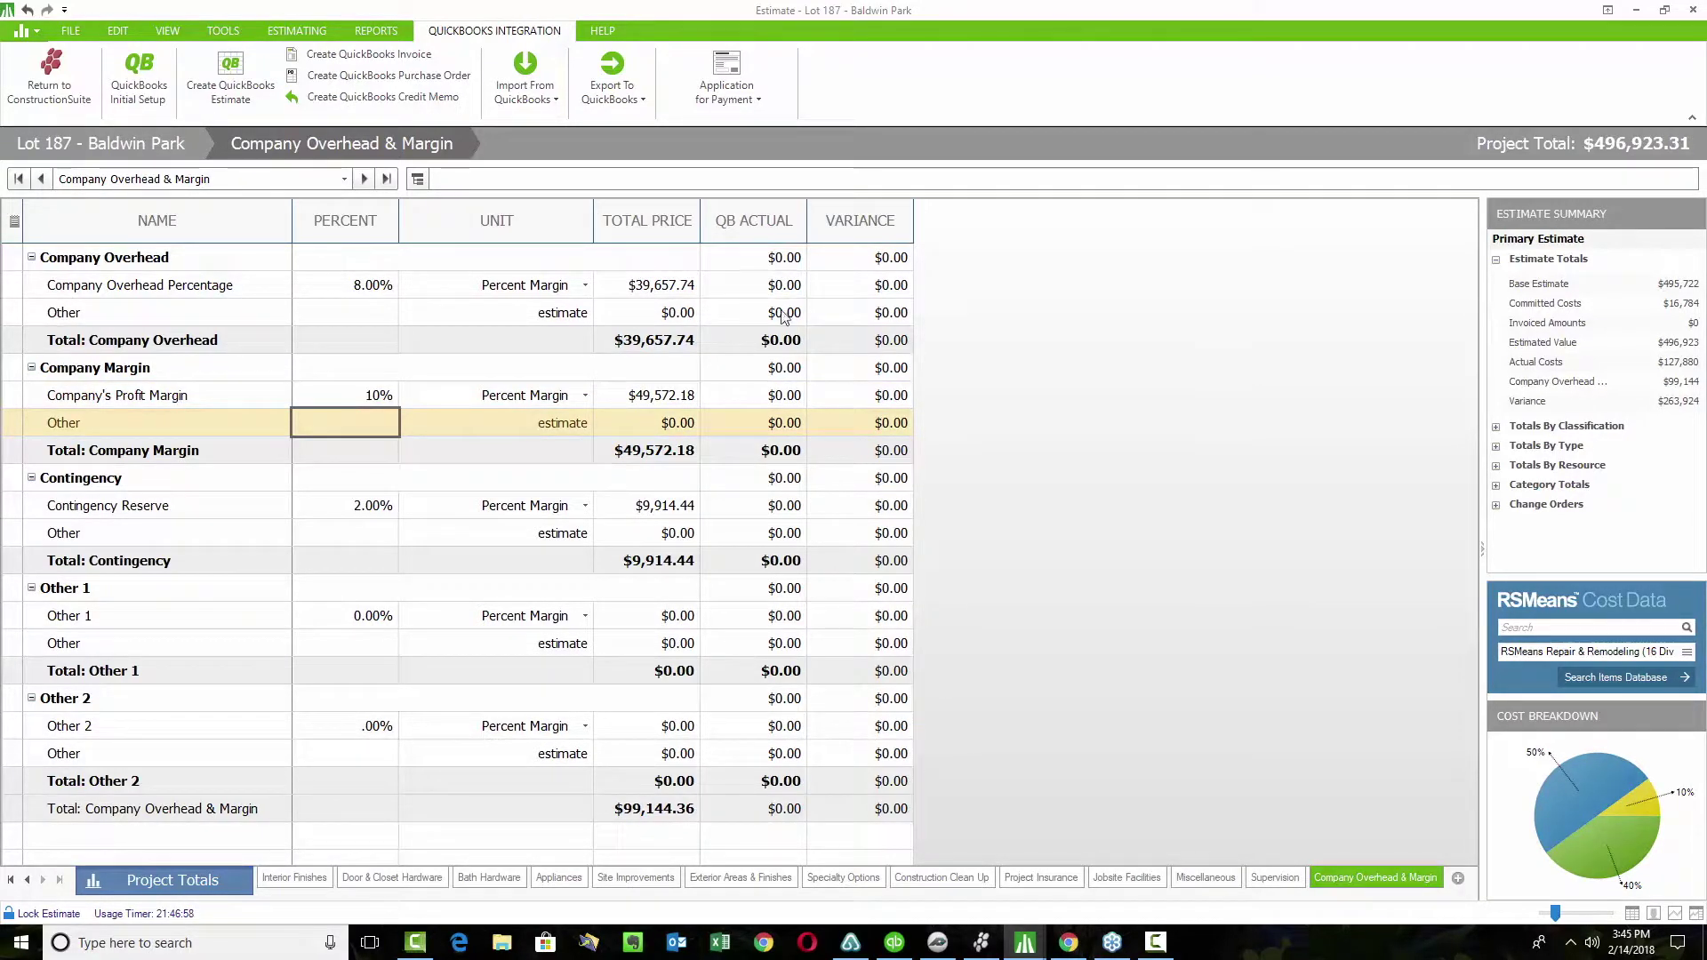
- Set the percentage of the Company's Profit Margin to 12% again
{"action": "key", "text": "Up"}
{"action": "type", "text": "1"}
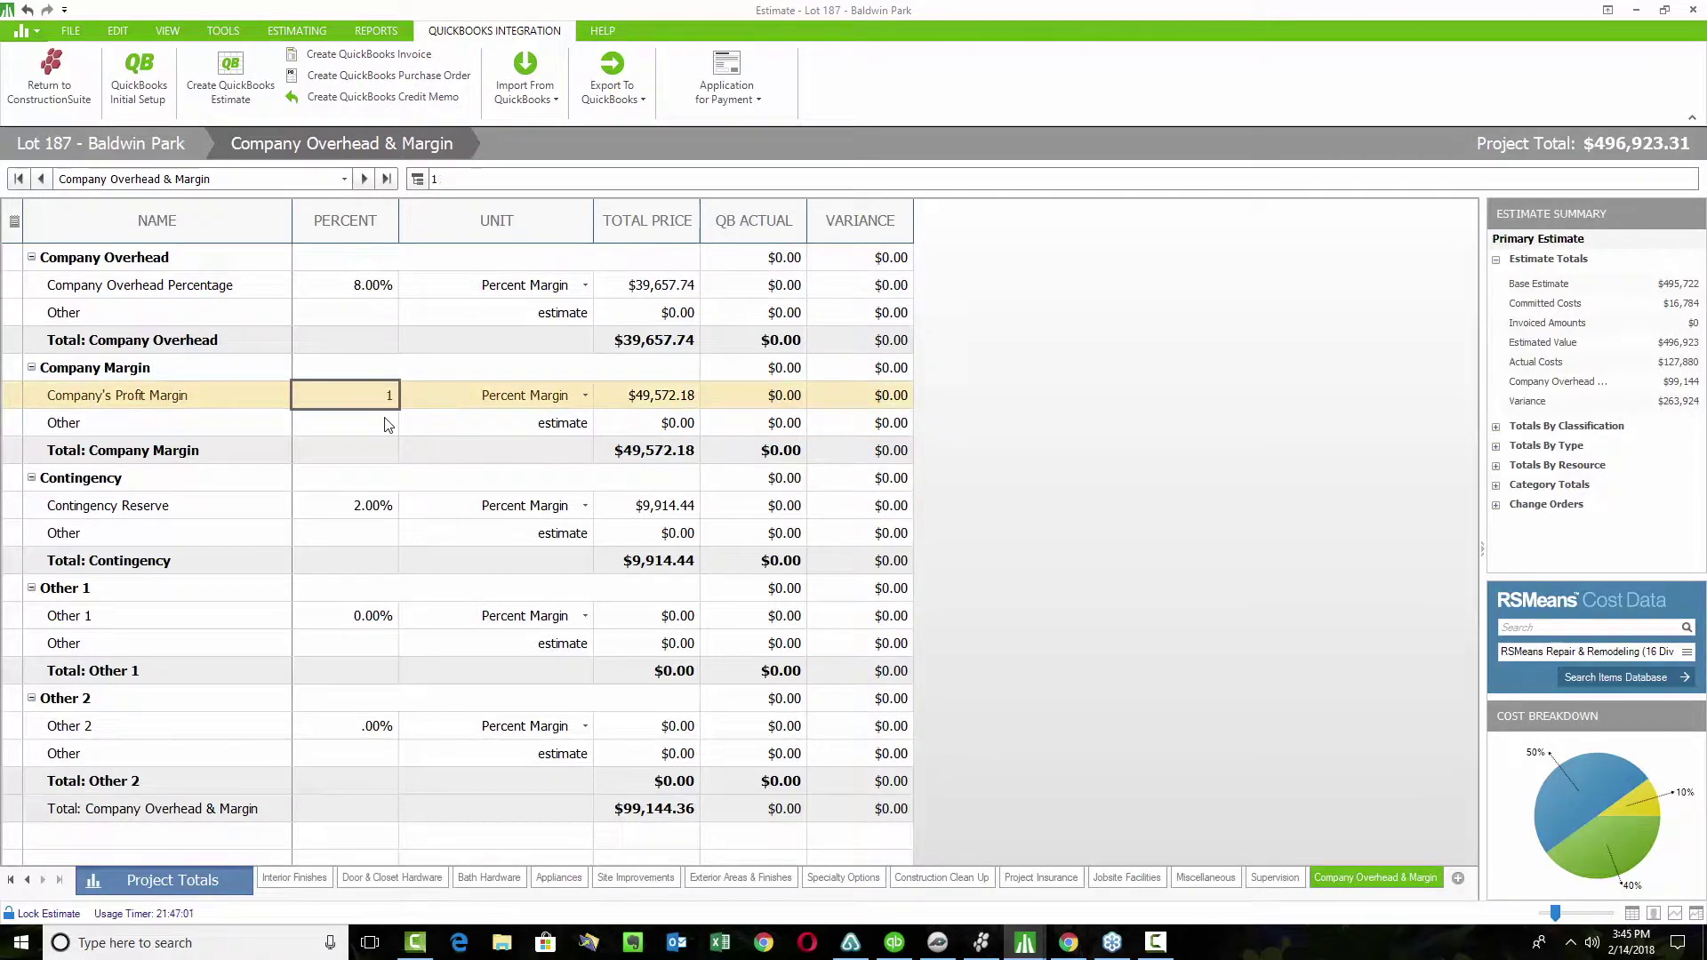
{"action": "type", "text": "2"}
{"action": "key", "text": "Return"}
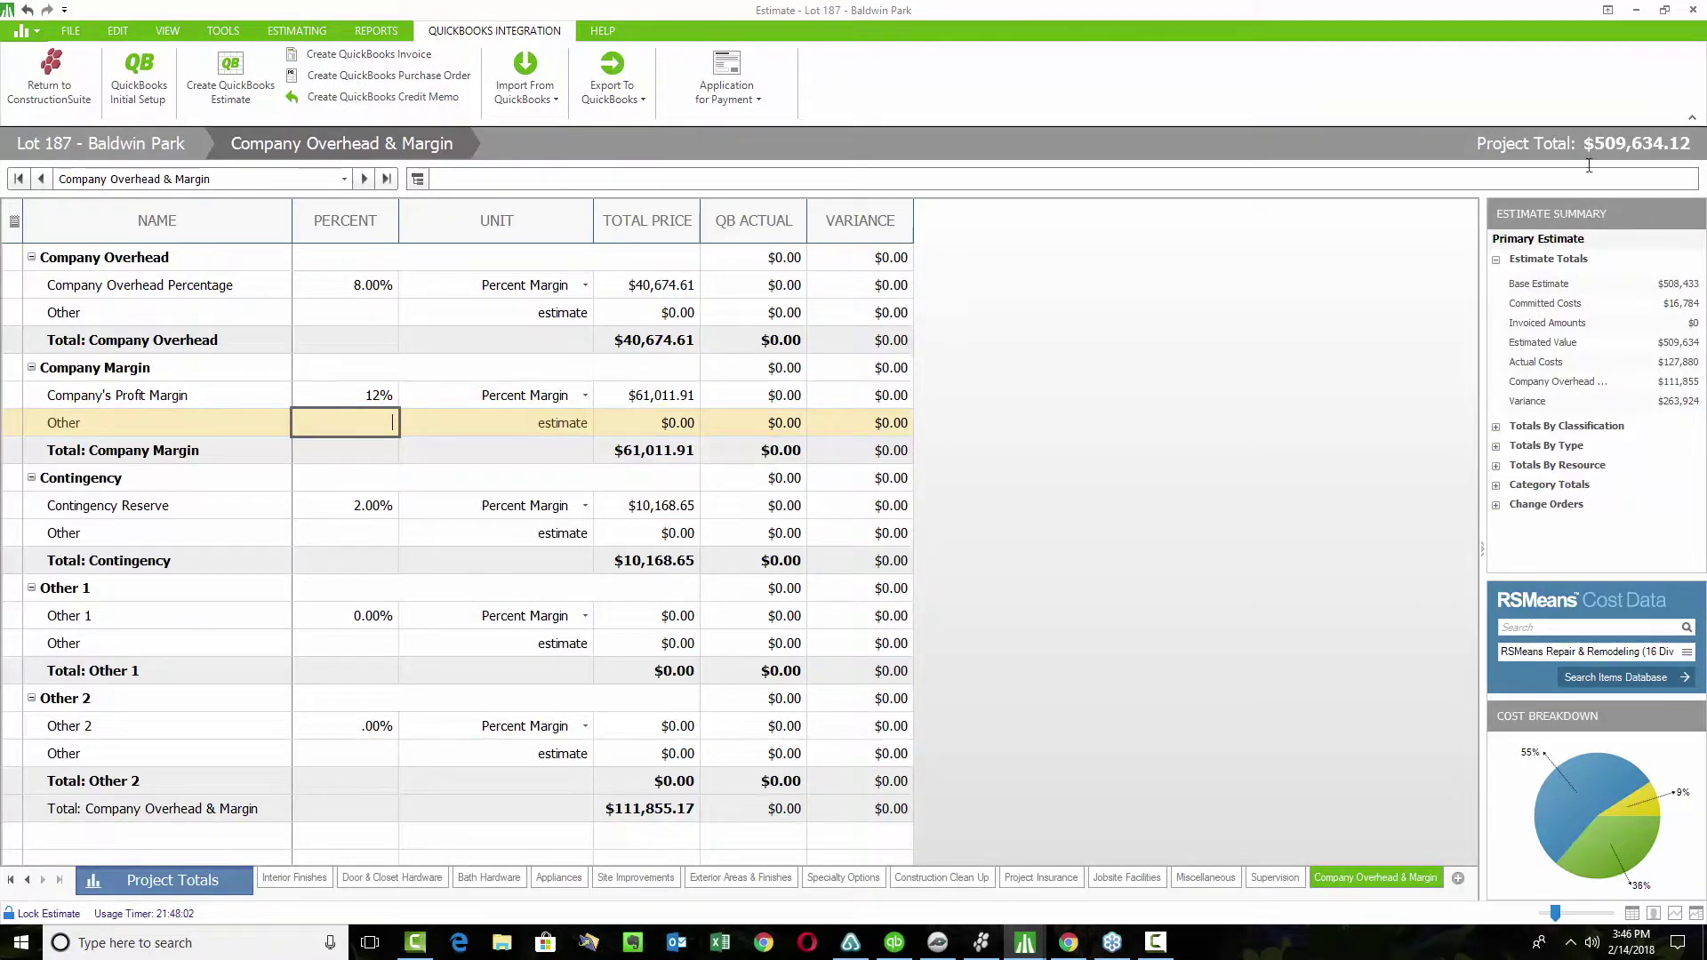
- Open the Exterior Veneer change order from the estimate summary and add the Line Item Markup and Dollar Markup columns to the sheet
{"action": "left_click", "coordinate": [1496, 504]}
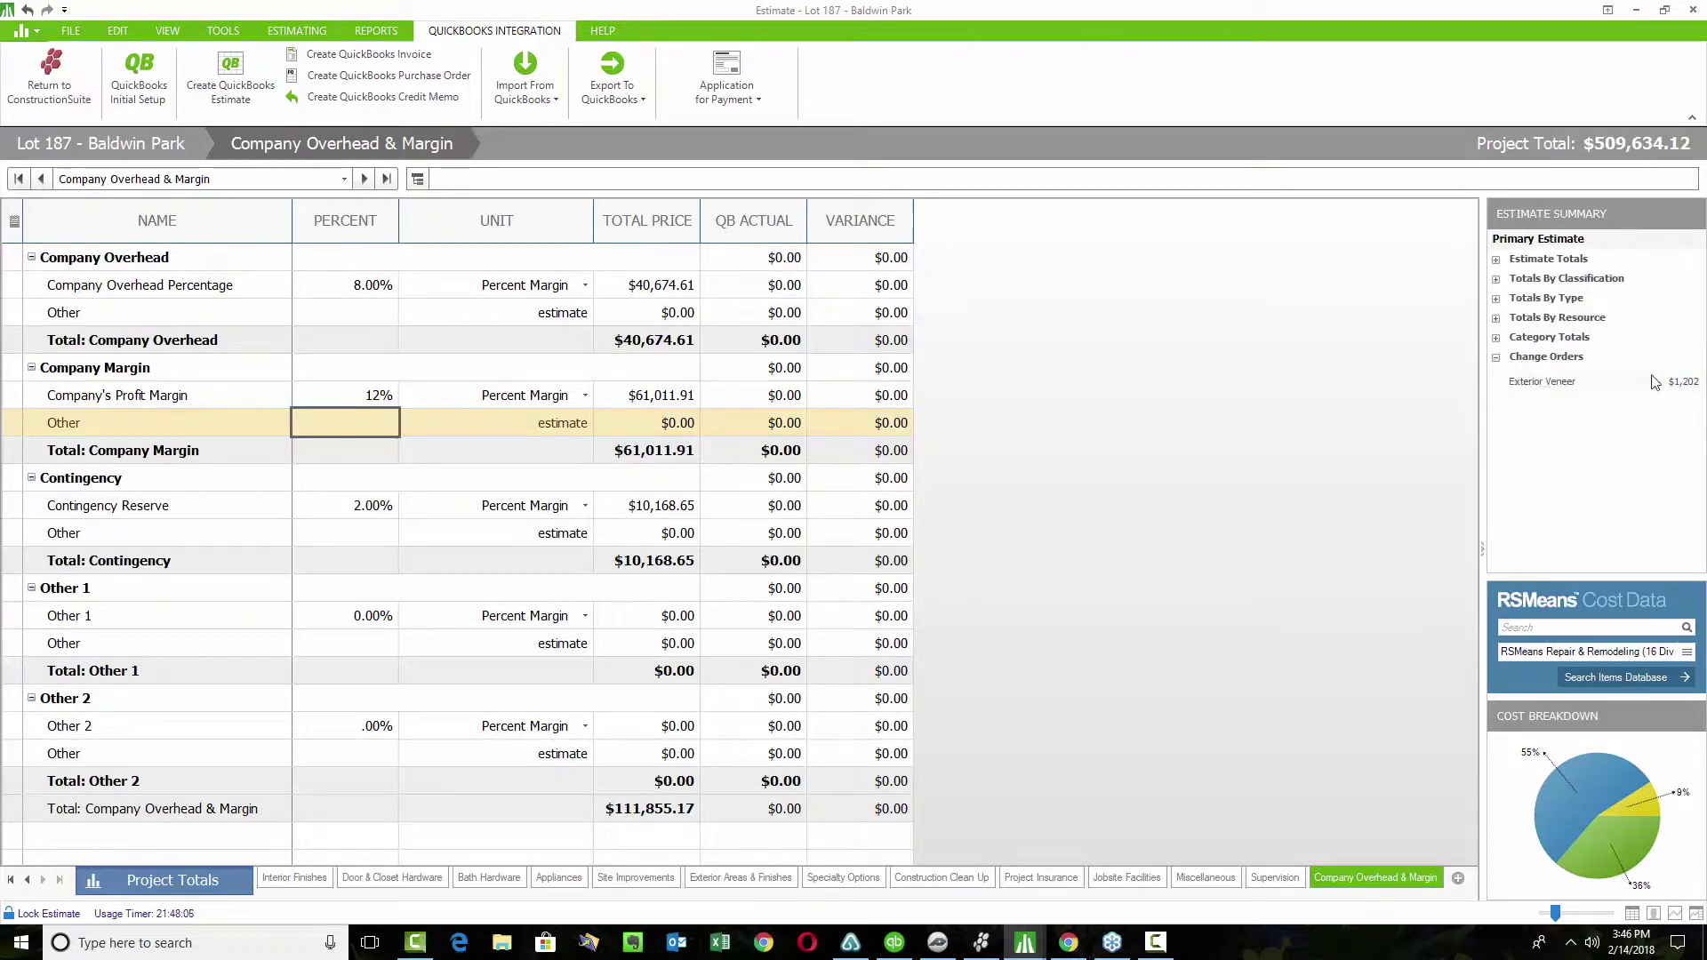
{"action": "left_click", "coordinate": [1529, 387]}
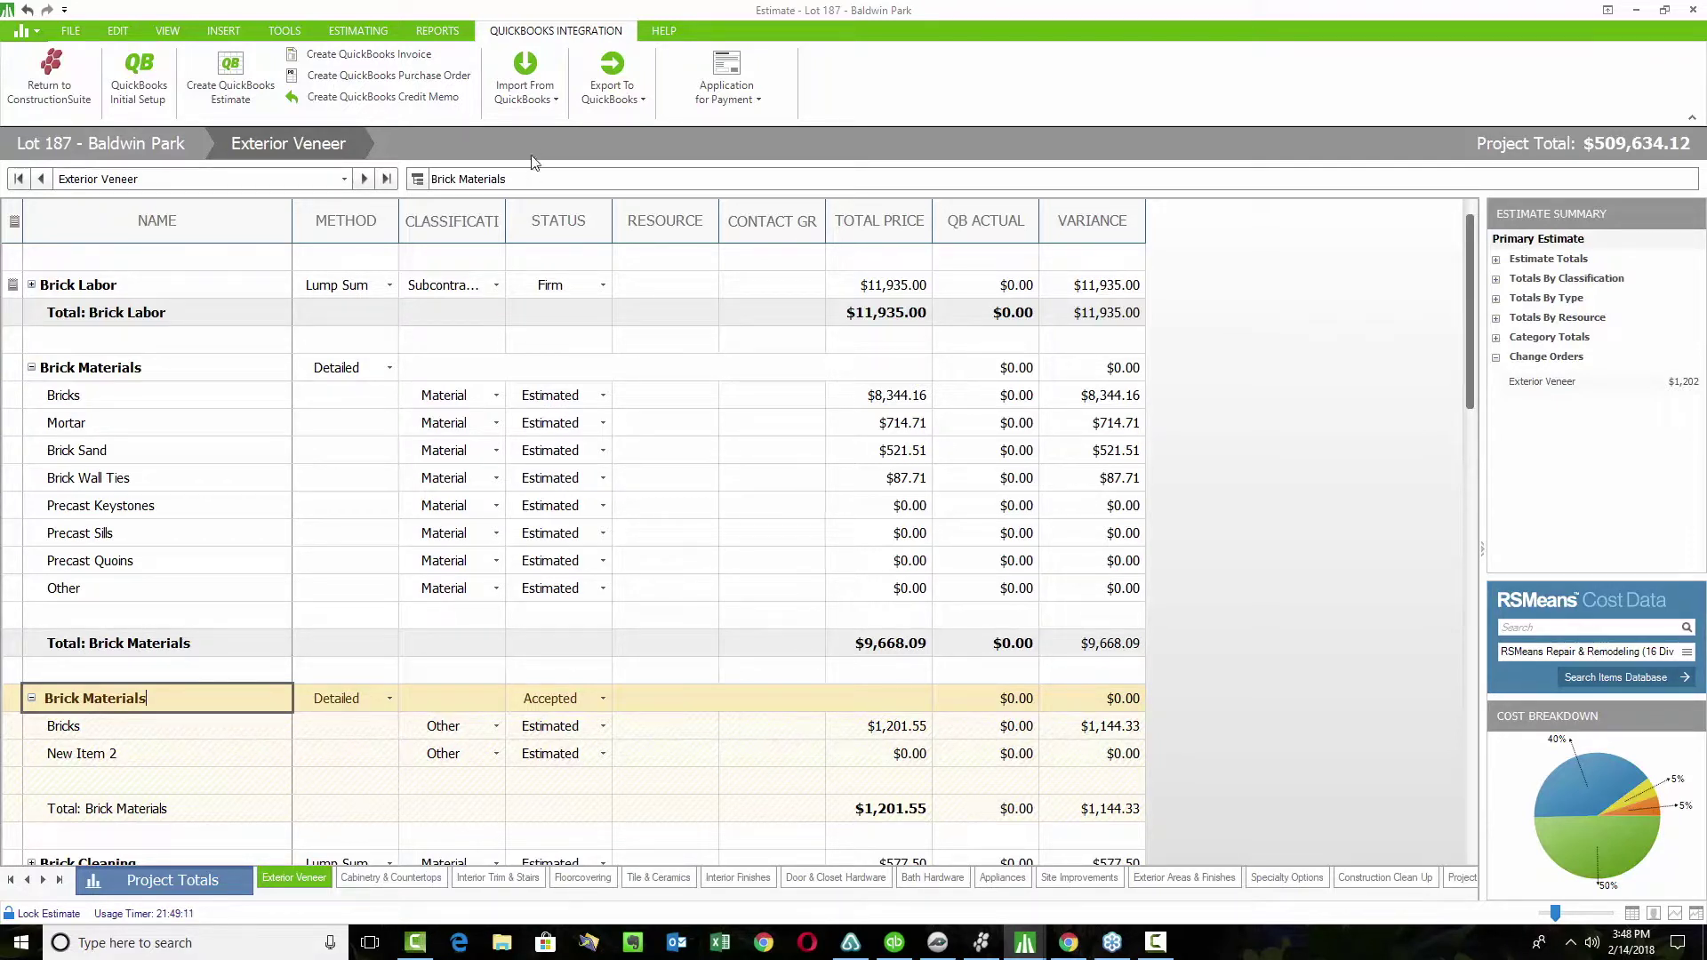
{"action": "left_click", "coordinate": [171, 33]}
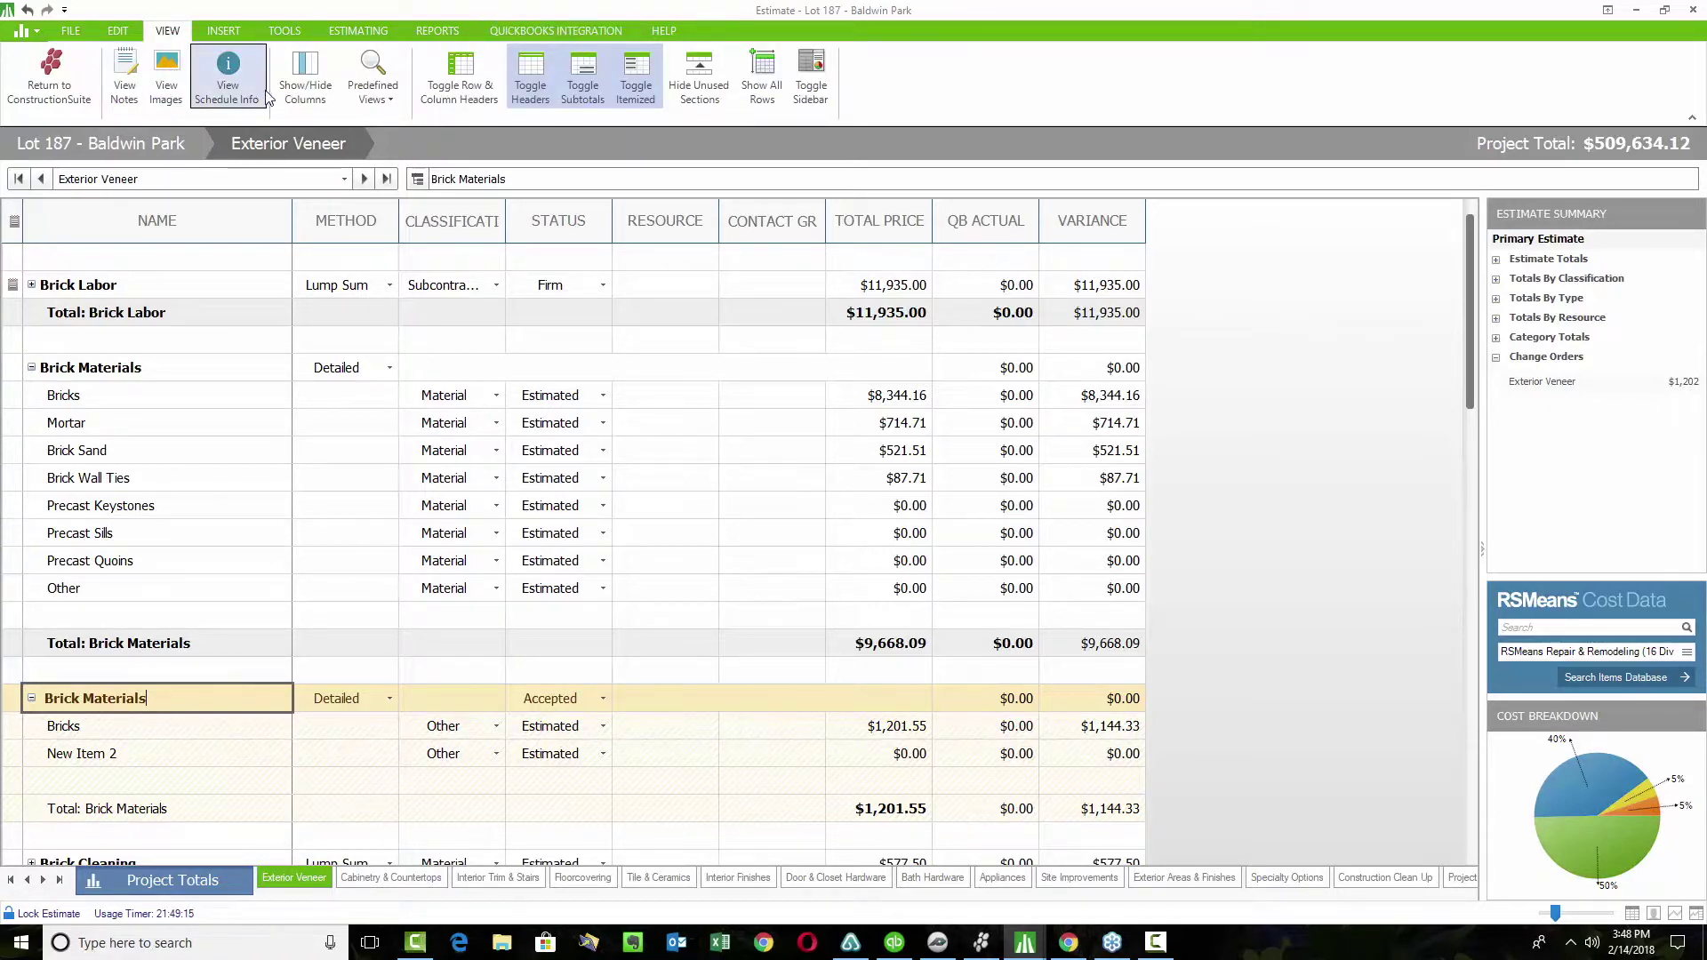
{"action": "left_click", "coordinate": [305, 76]}
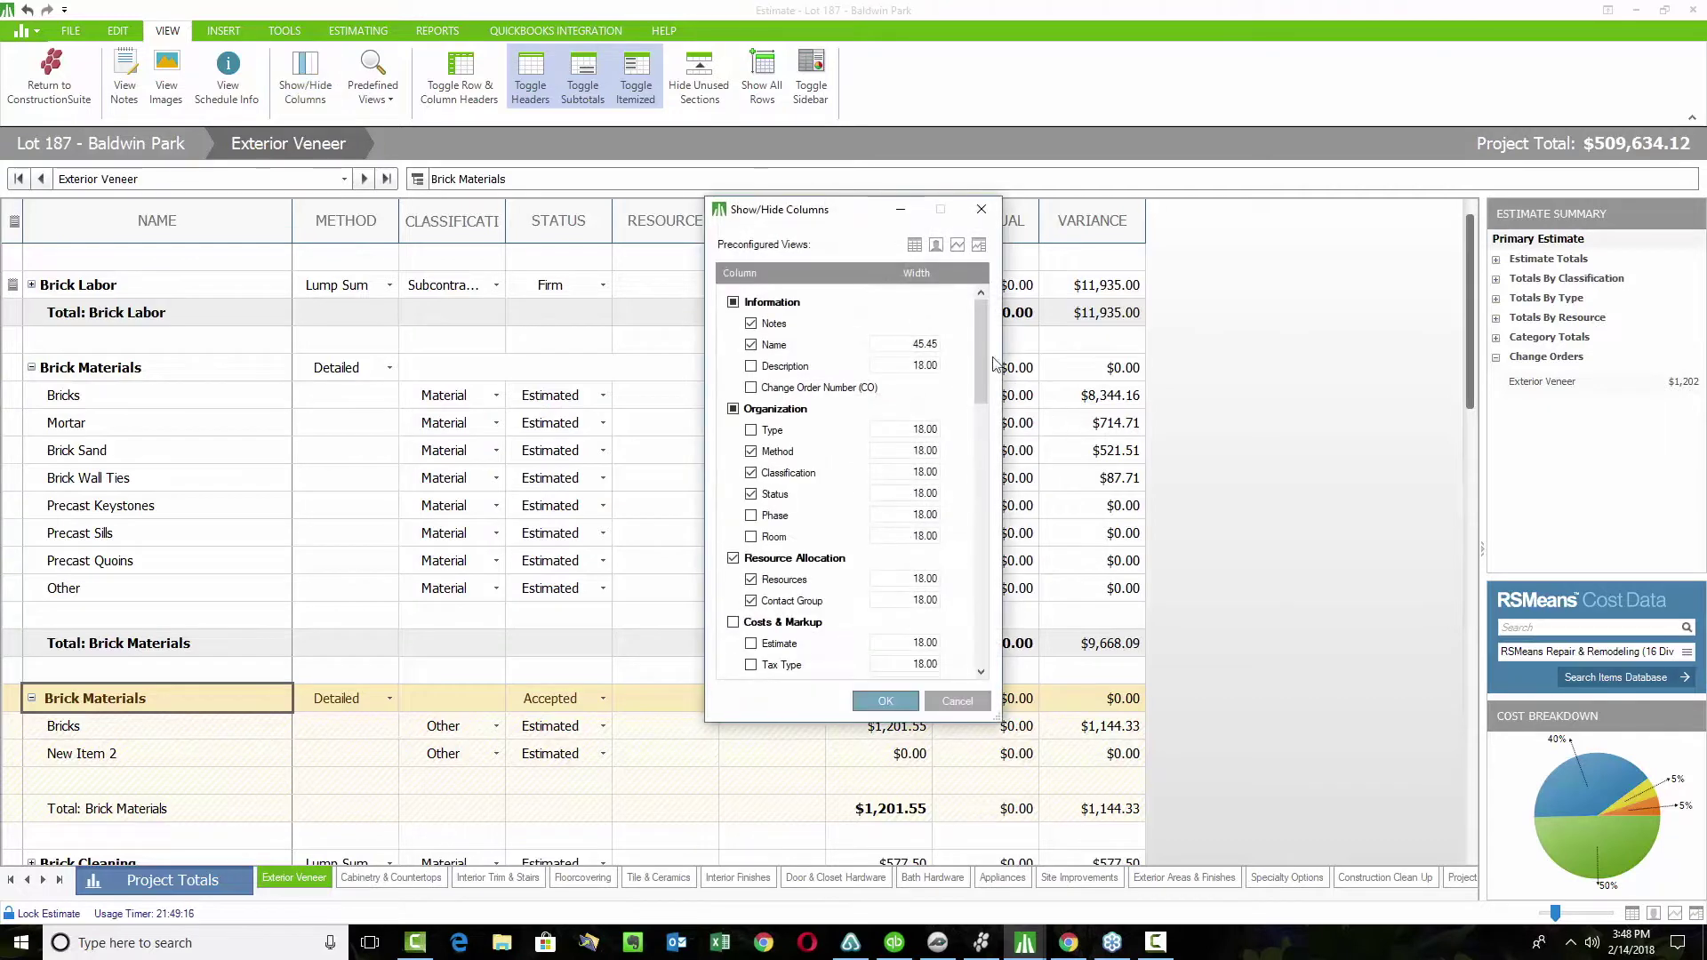
{"action": "left_click_drag", "start_coordinate": [978, 339], "coordinate": [980, 456]}
{"action": "left_click", "coordinate": [751, 505]}
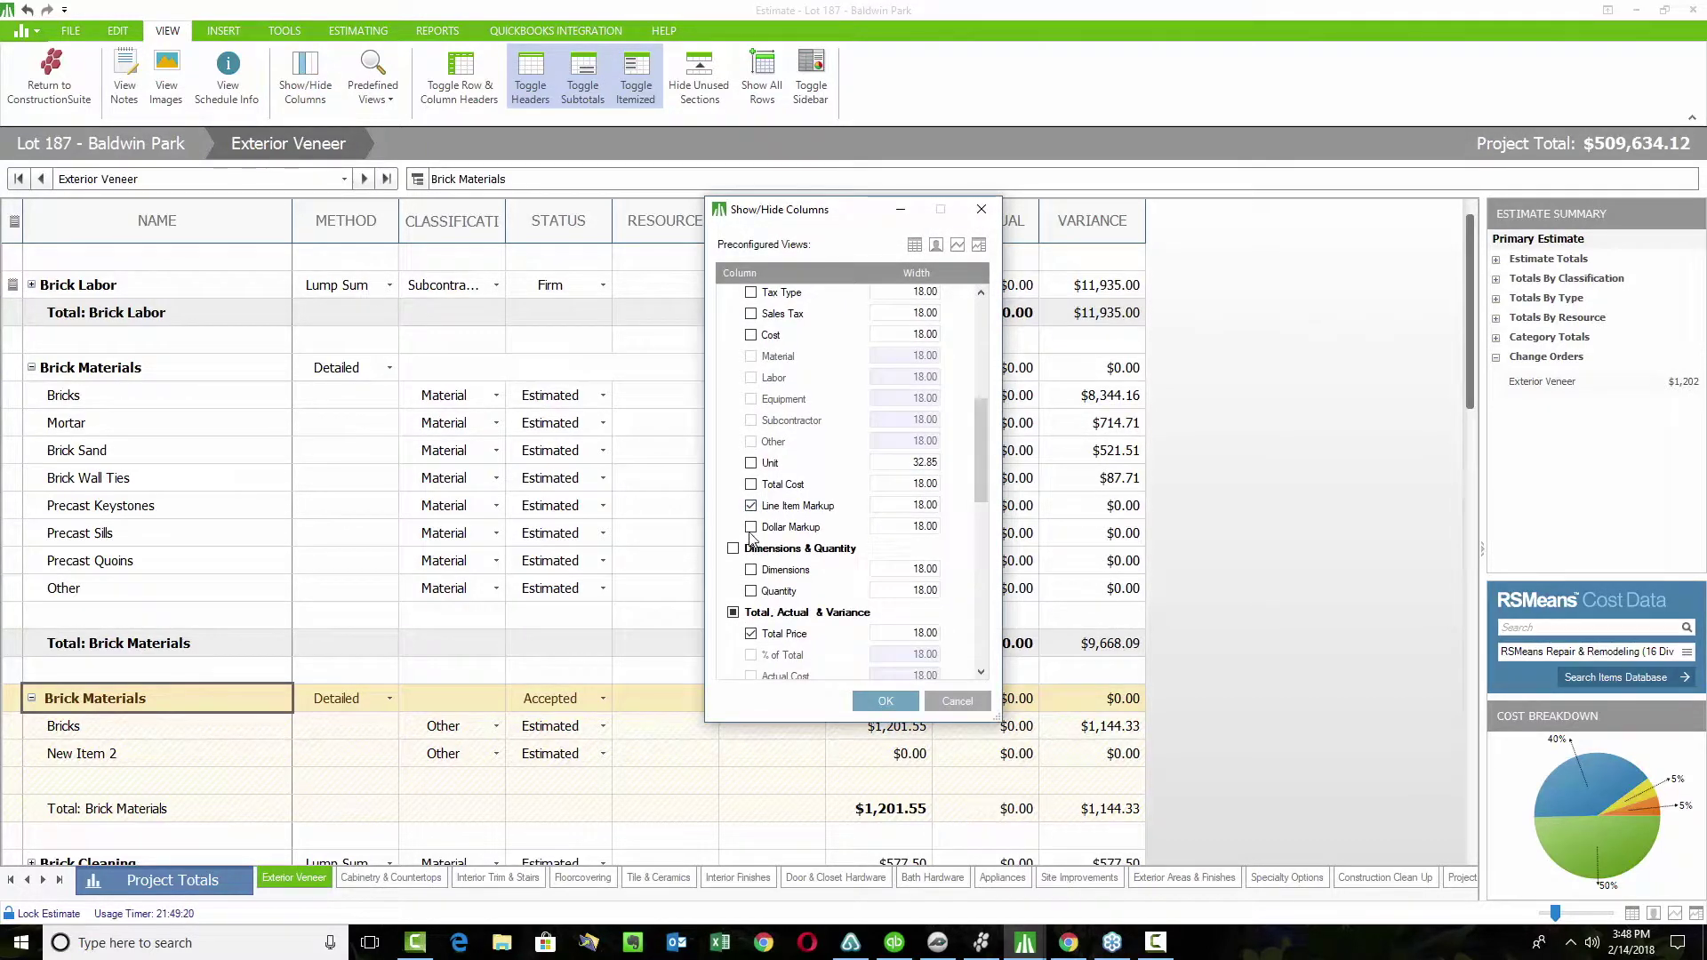
{"action": "left_click", "coordinate": [752, 526]}
{"action": "left_click", "coordinate": [883, 702]}
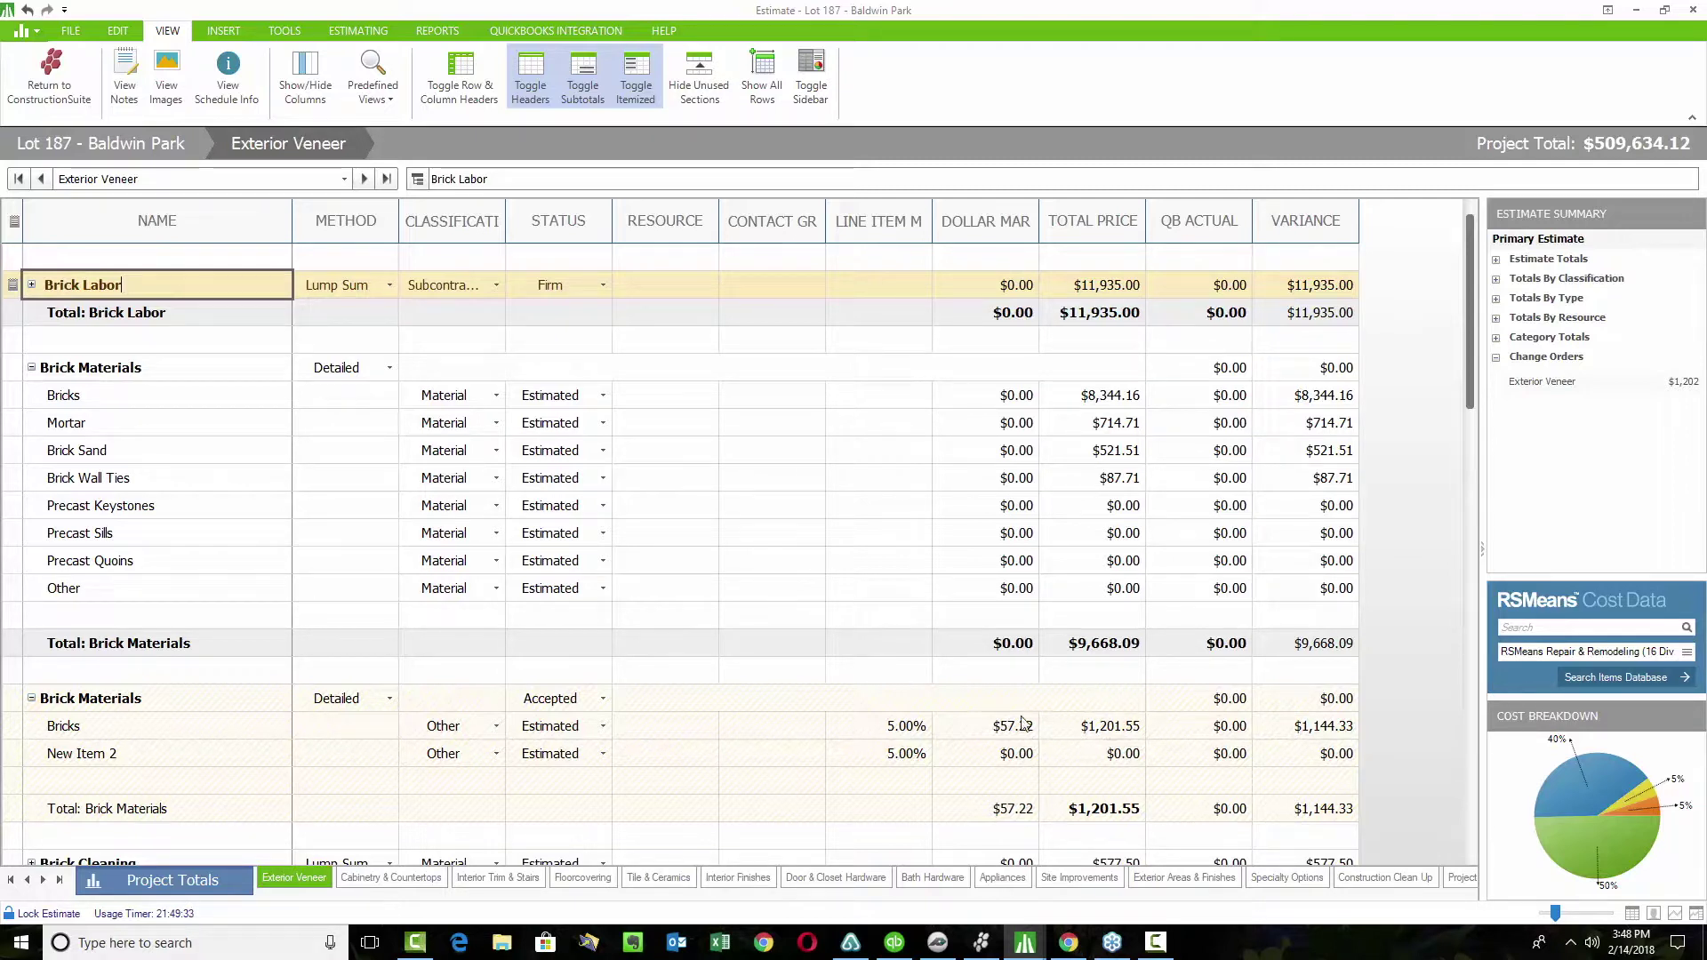
- Set a 35% percentage markup on the Bricks line of the Brick Materials change order, applied to all items in the subcategory
{"action": "left_click", "coordinate": [879, 735]}
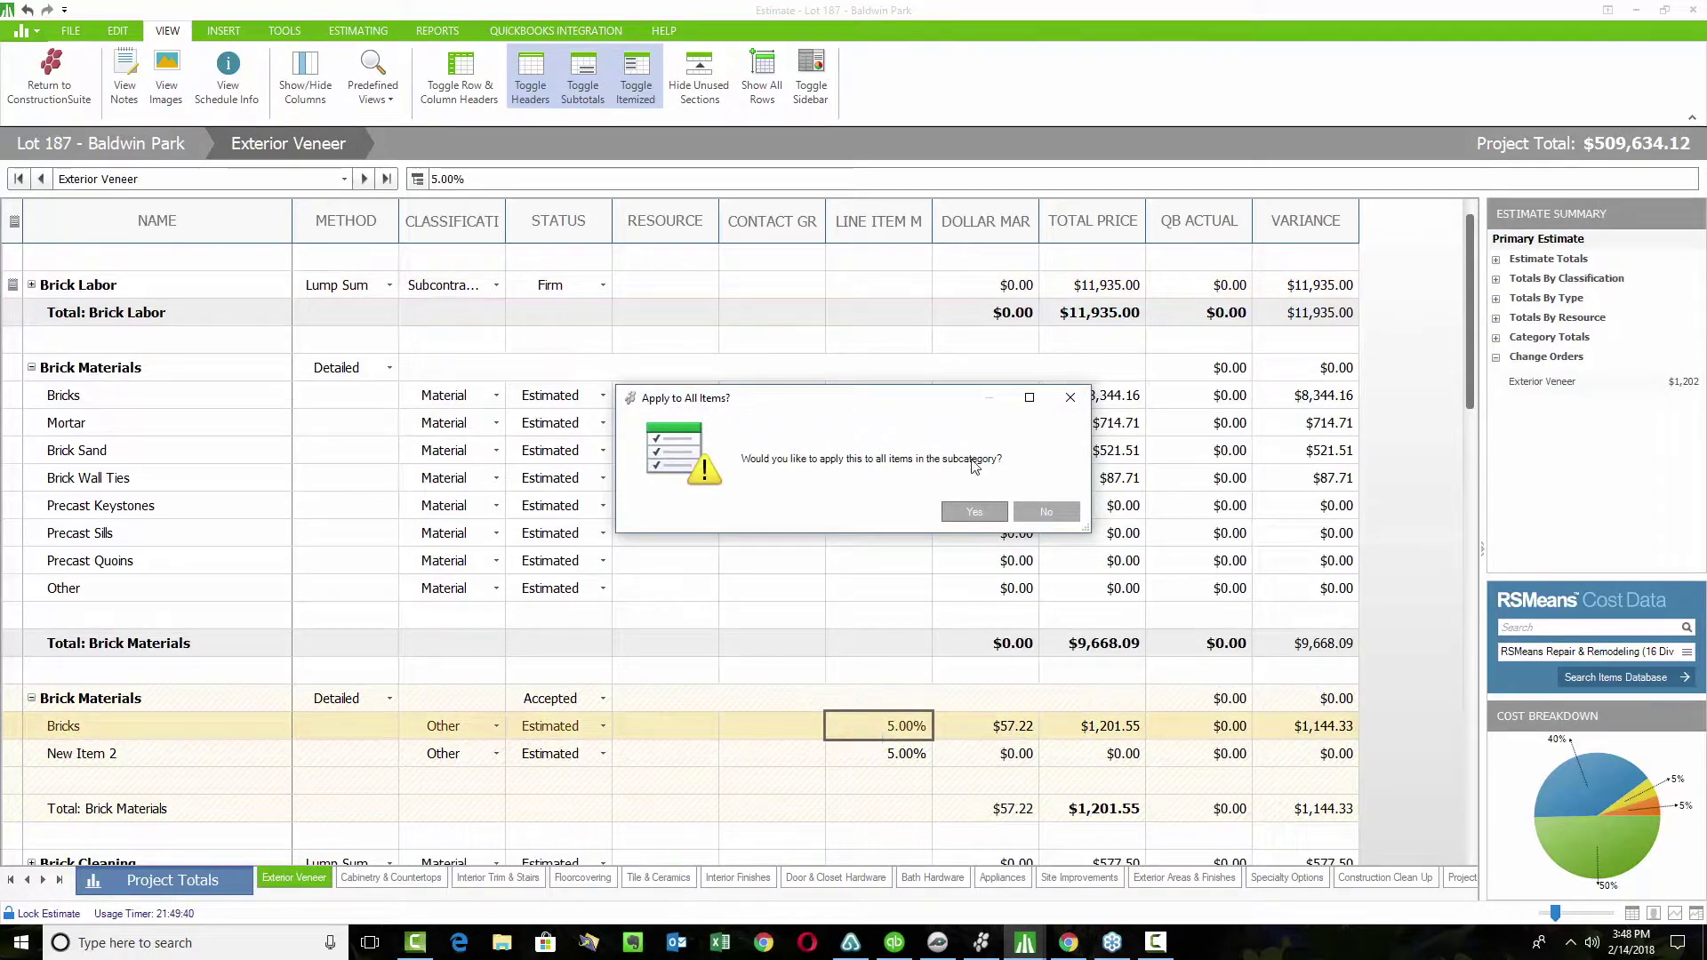
{"action": "left_click", "coordinate": [974, 512]}
{"action": "left_click", "coordinate": [966, 511]}
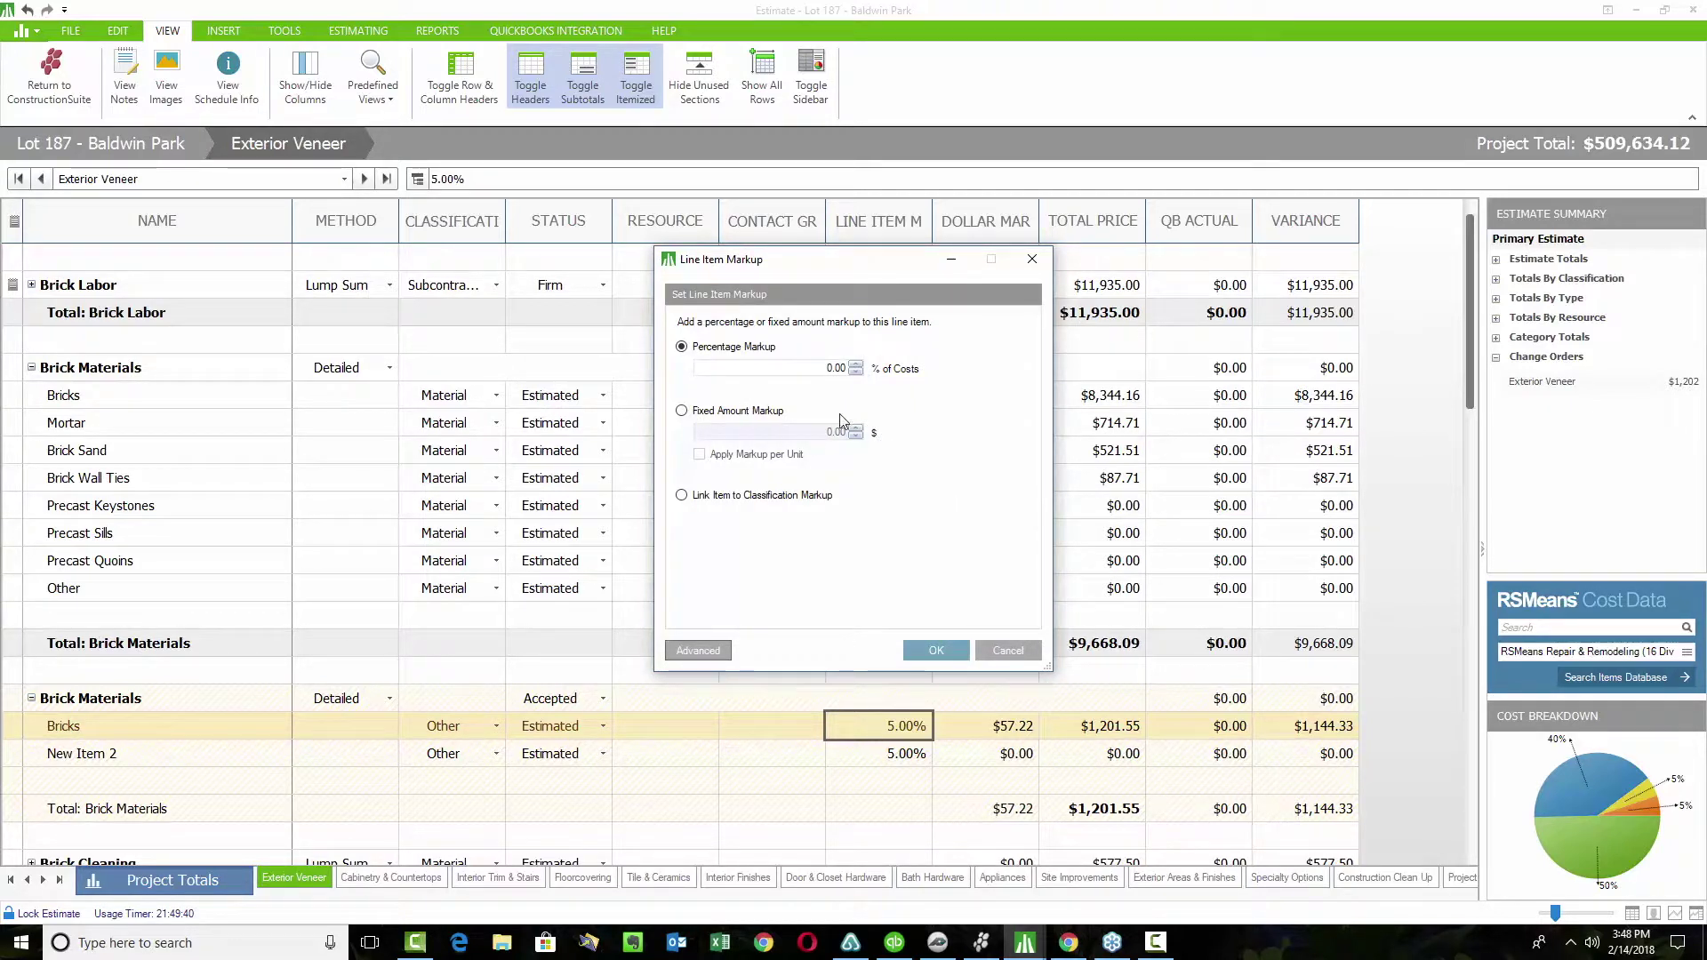
{"action": "left_click", "coordinate": [800, 370]}
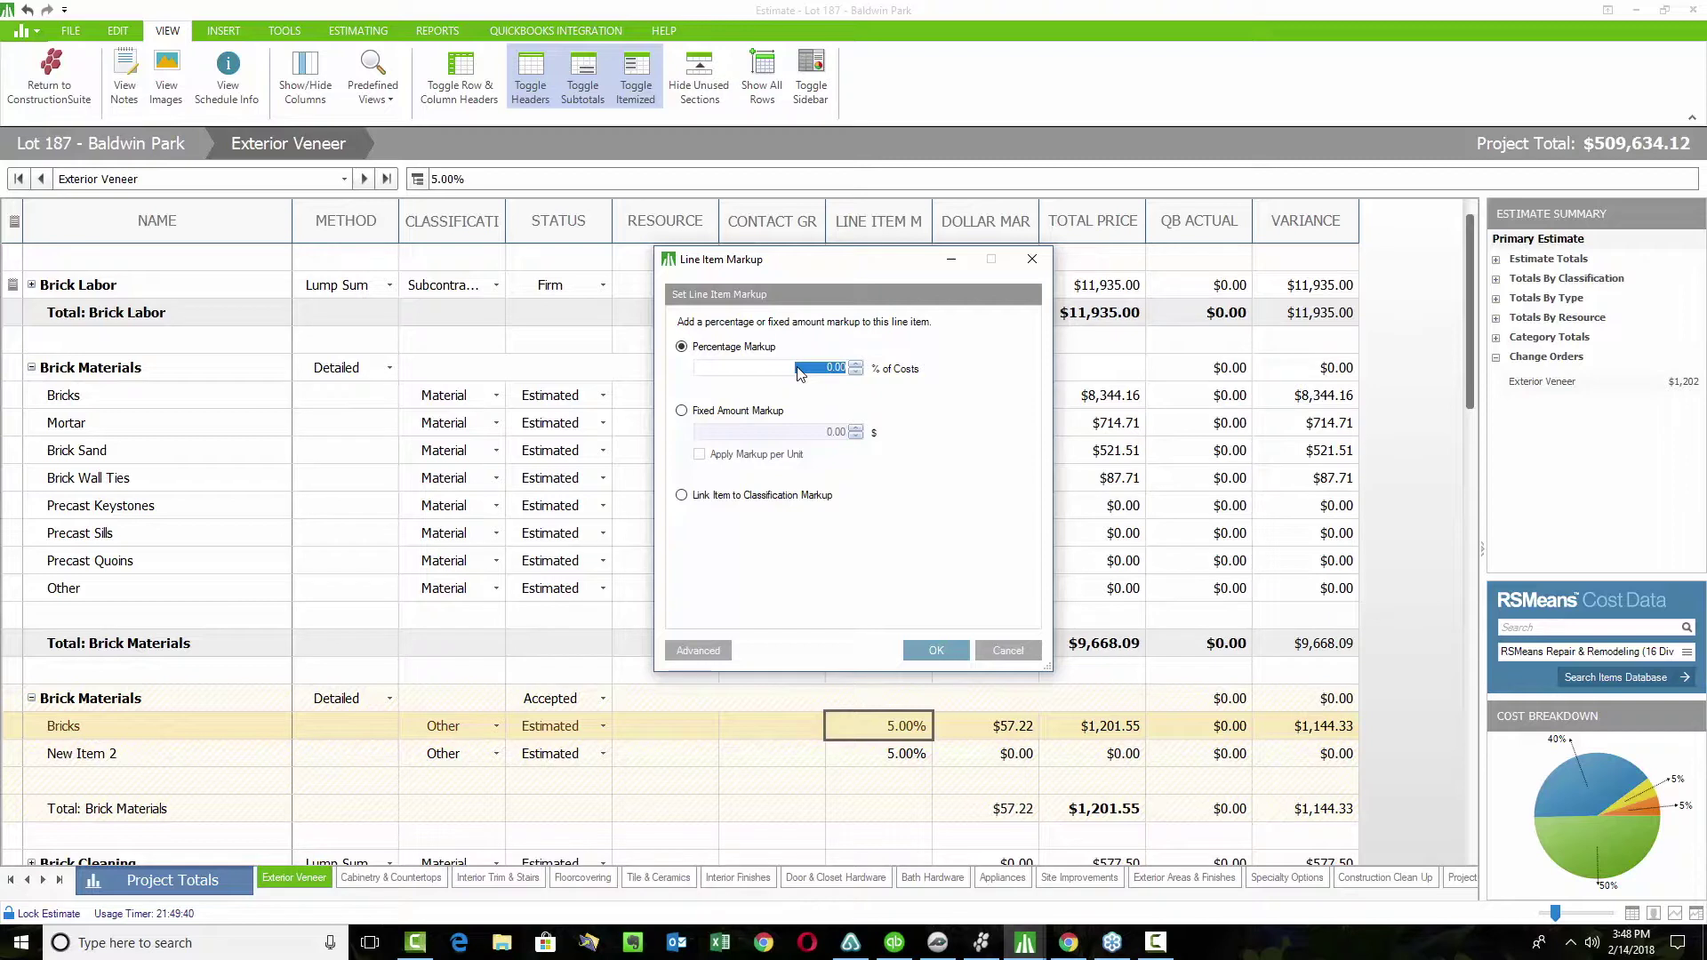
{"action": "type", "text": "25"}
{"action": "key", "text": "BackSpace"}
{"action": "key", "text": "BackSpace"}
{"action": "type", "text": "3.5"}
{"action": "left_click", "coordinate": [939, 652]}
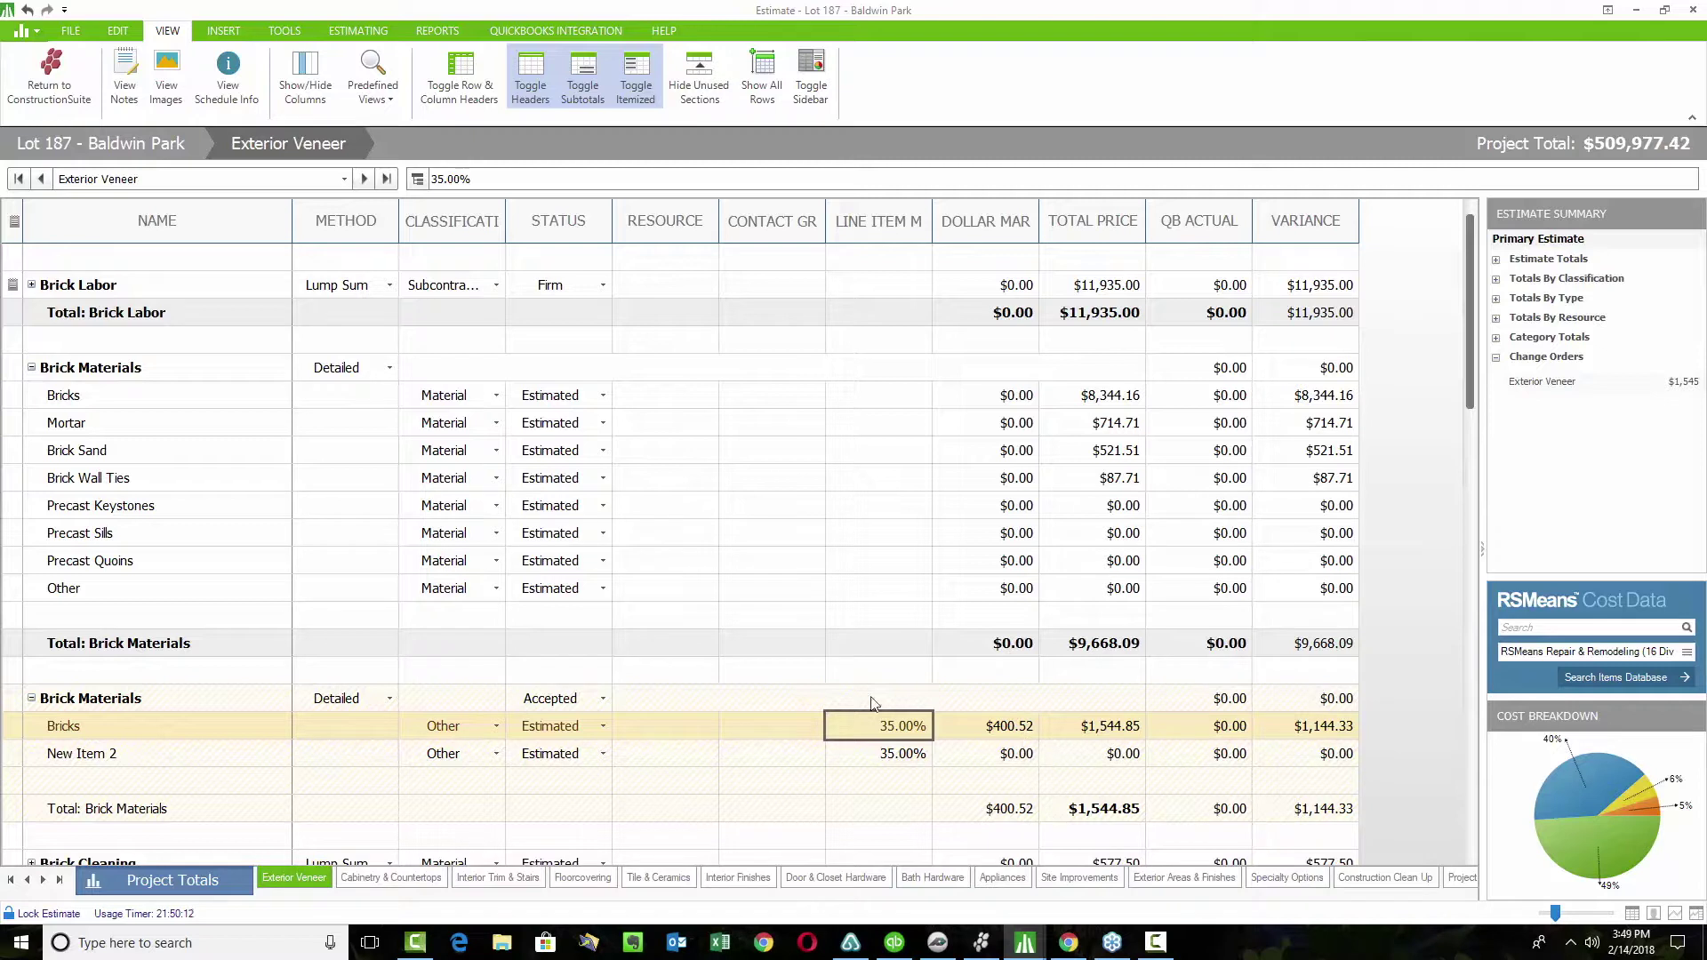
- Try including optional sections, sections with no value and items with zero actuals in the Estimate vs. Actual Report settings, and cancel the report
{"action": "left_click", "coordinate": [437, 30]}
{"action": "left_click", "coordinate": [451, 84]}
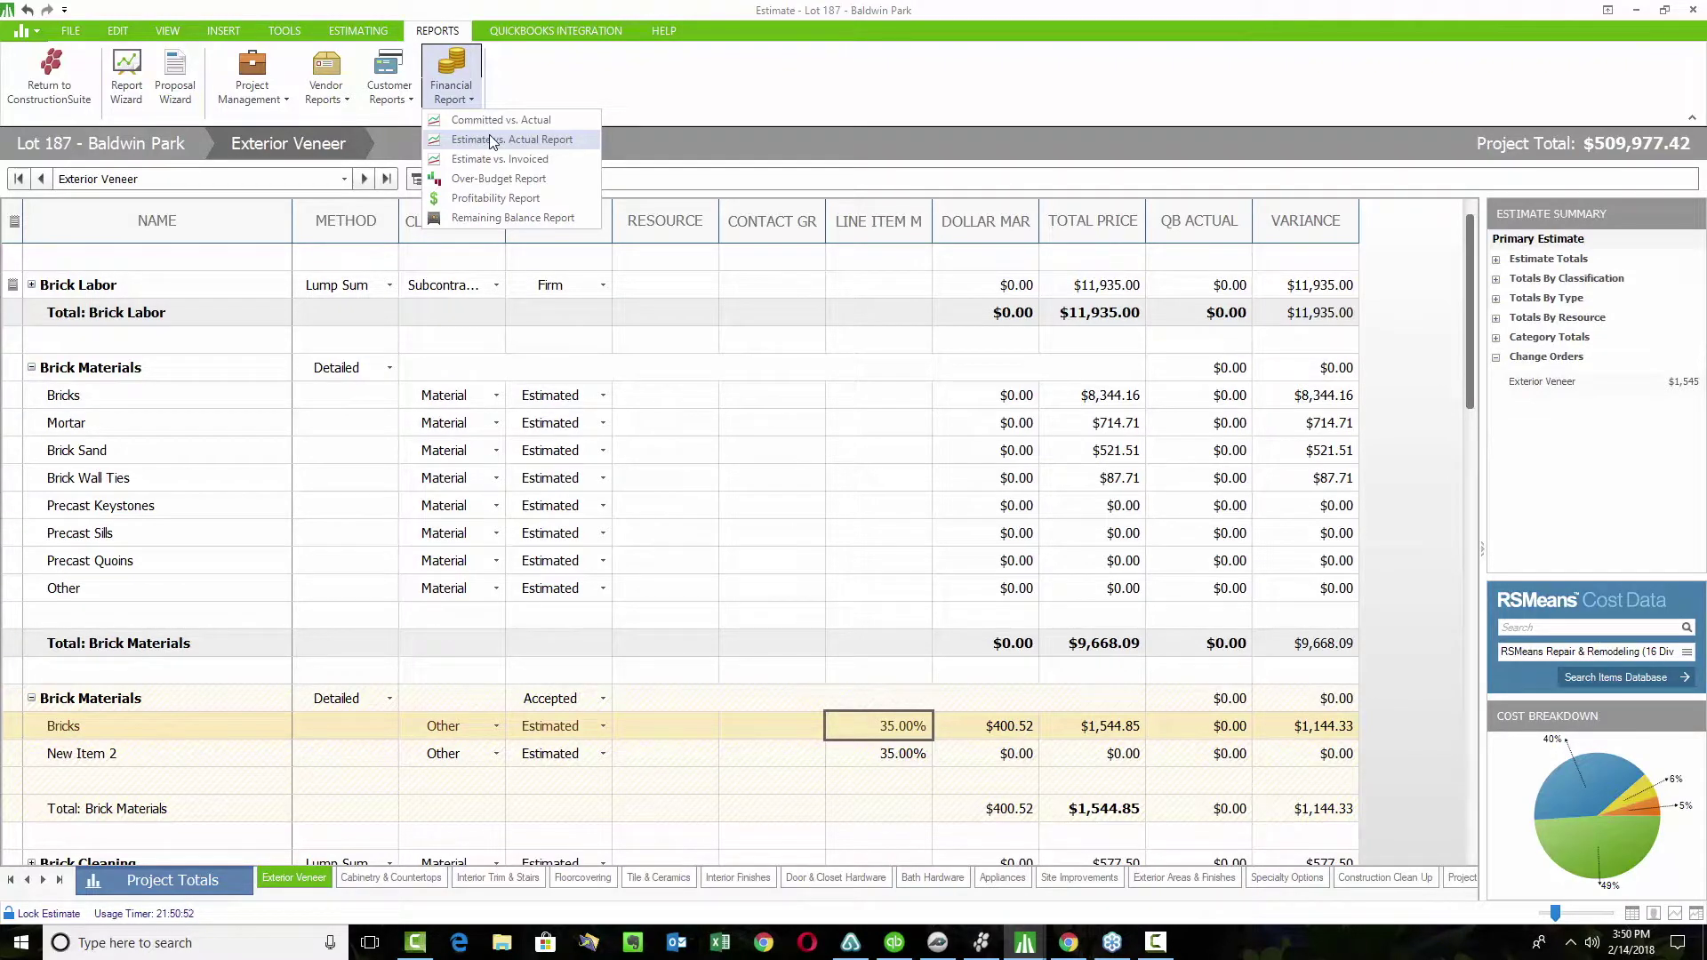
{"action": "left_click", "coordinate": [491, 141]}
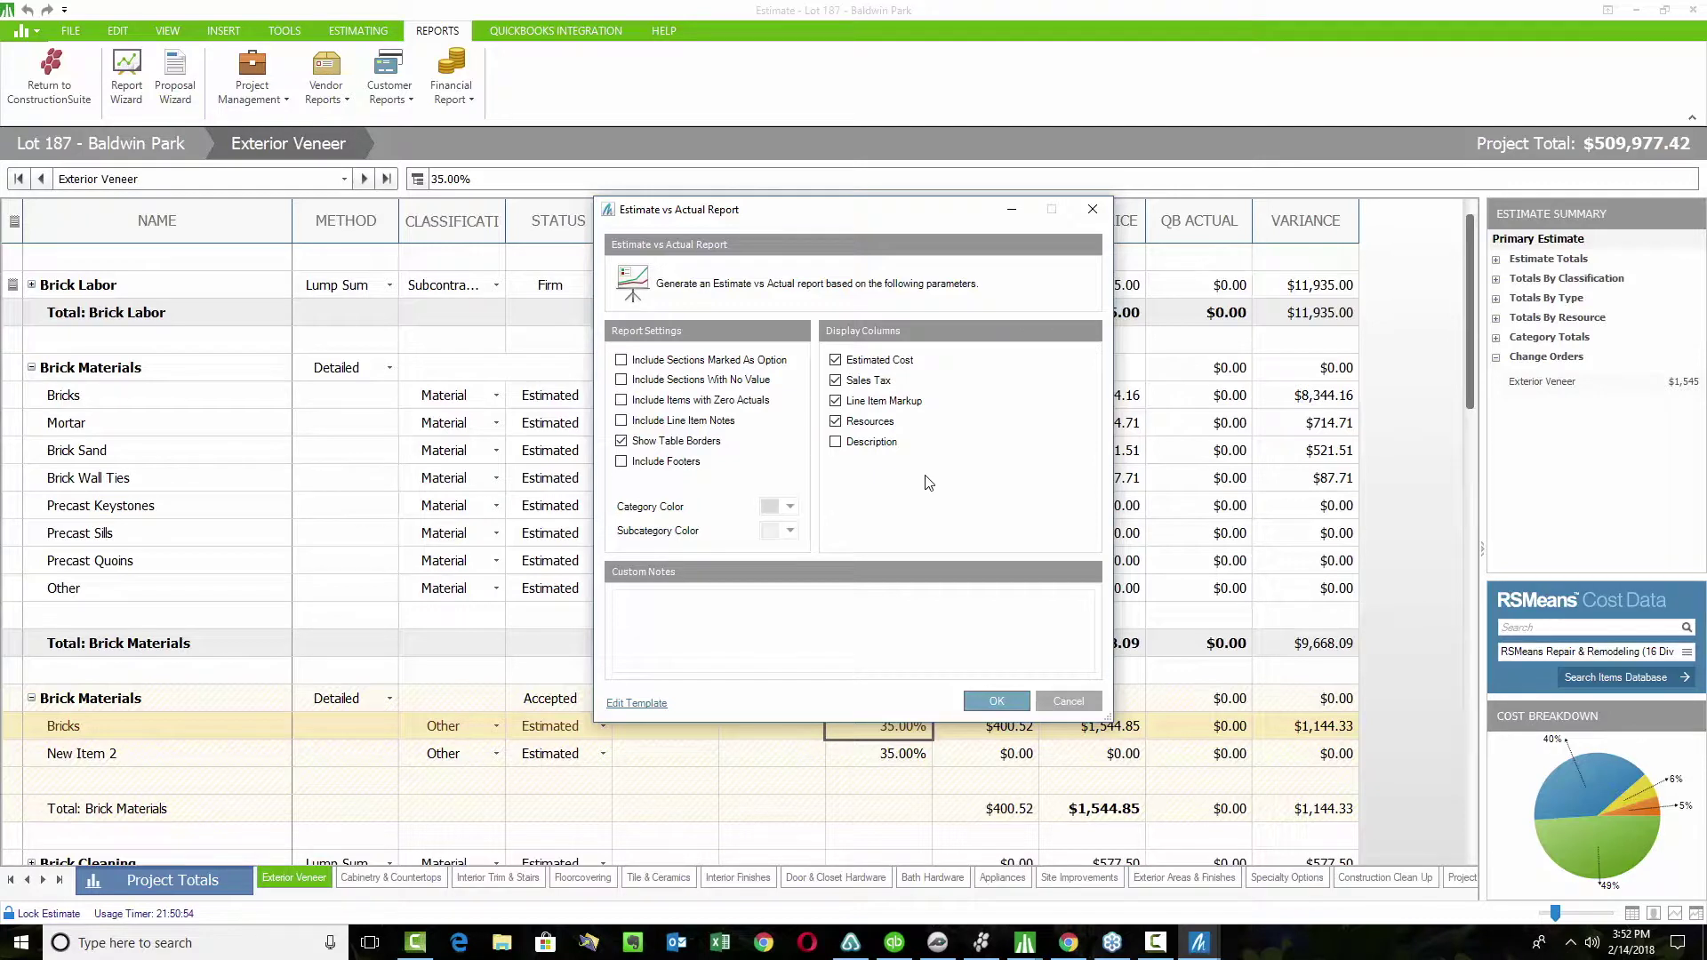
{"action": "left_click", "coordinate": [621, 360]}
{"action": "left_click", "coordinate": [621, 379]}
{"action": "left_click", "coordinate": [621, 400]}
{"action": "left_click", "coordinate": [1061, 705]}
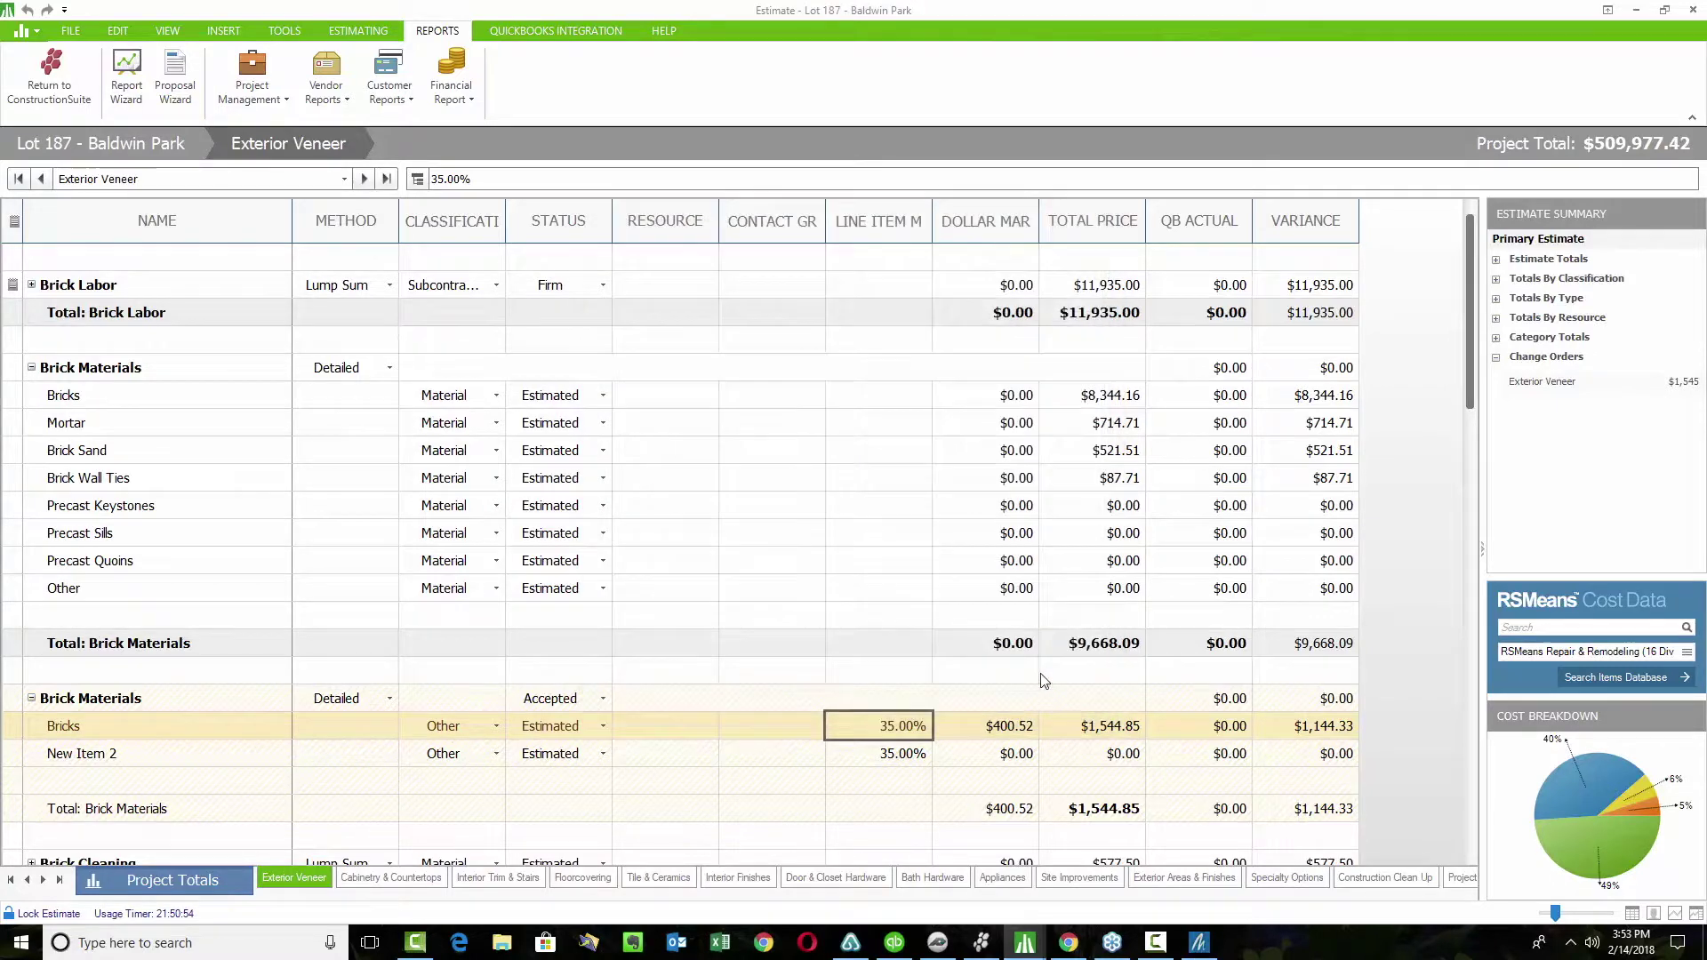
- Look over the available financial reports, switch to UDA ConstructionSuite and return to the Work in Progress summary in Today
{"action": "left_click", "coordinate": [451, 67]}
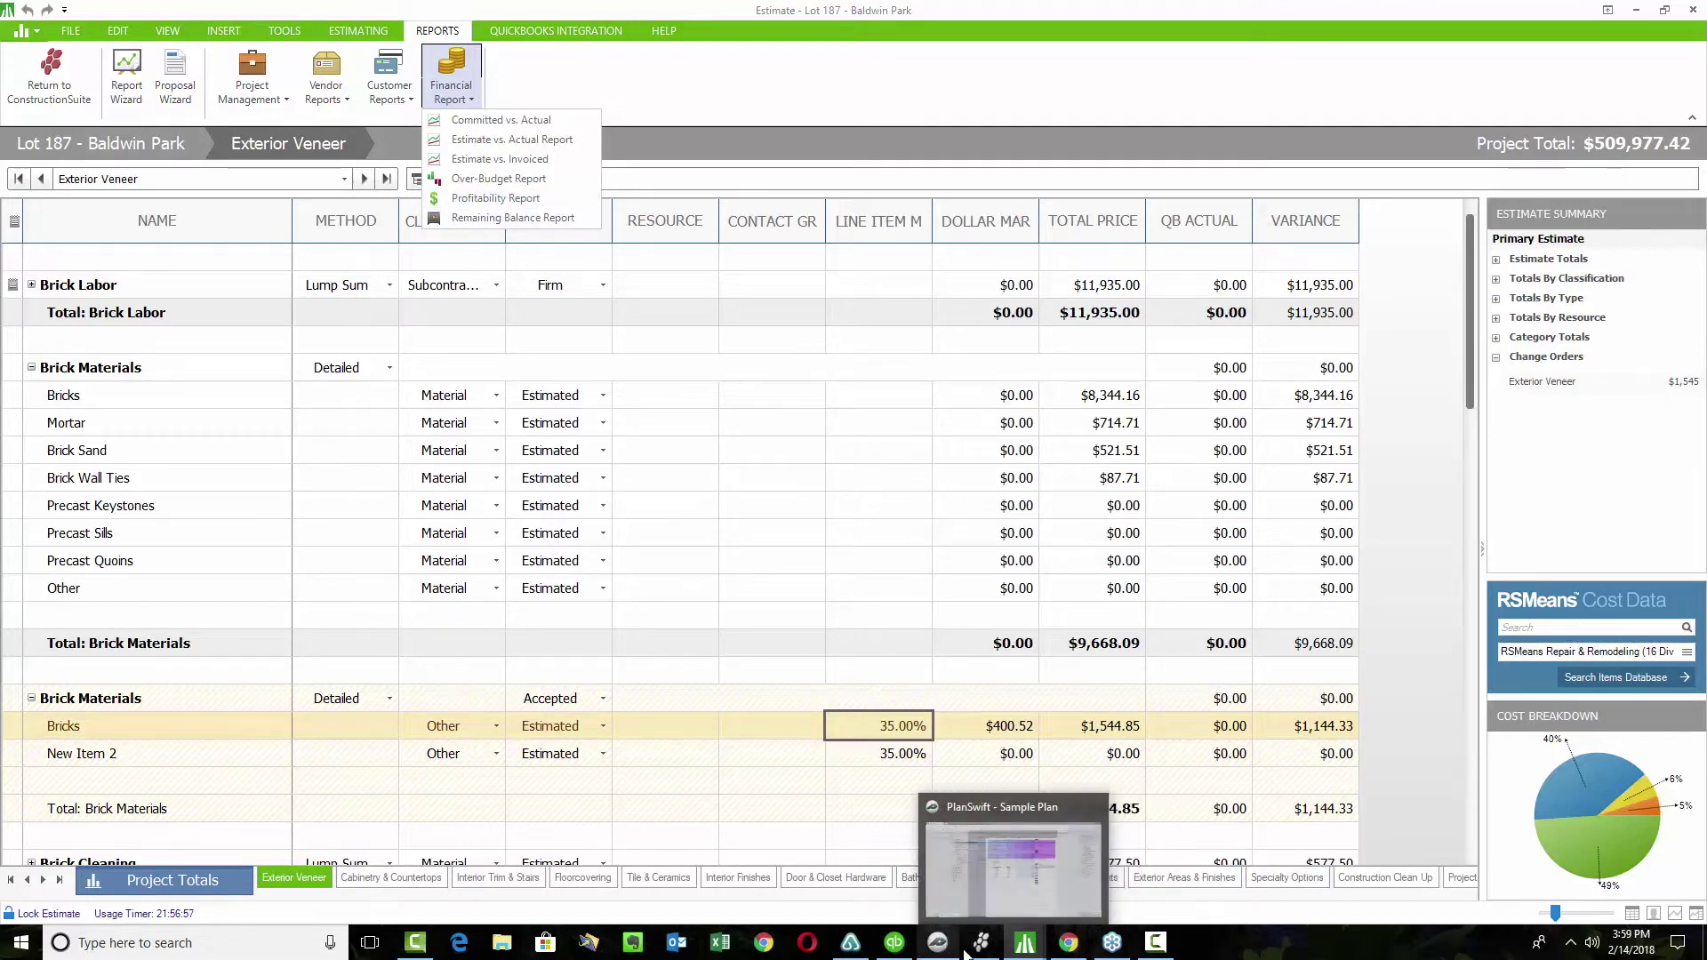
{"action": "mouse_move", "coordinate": [978, 949]}
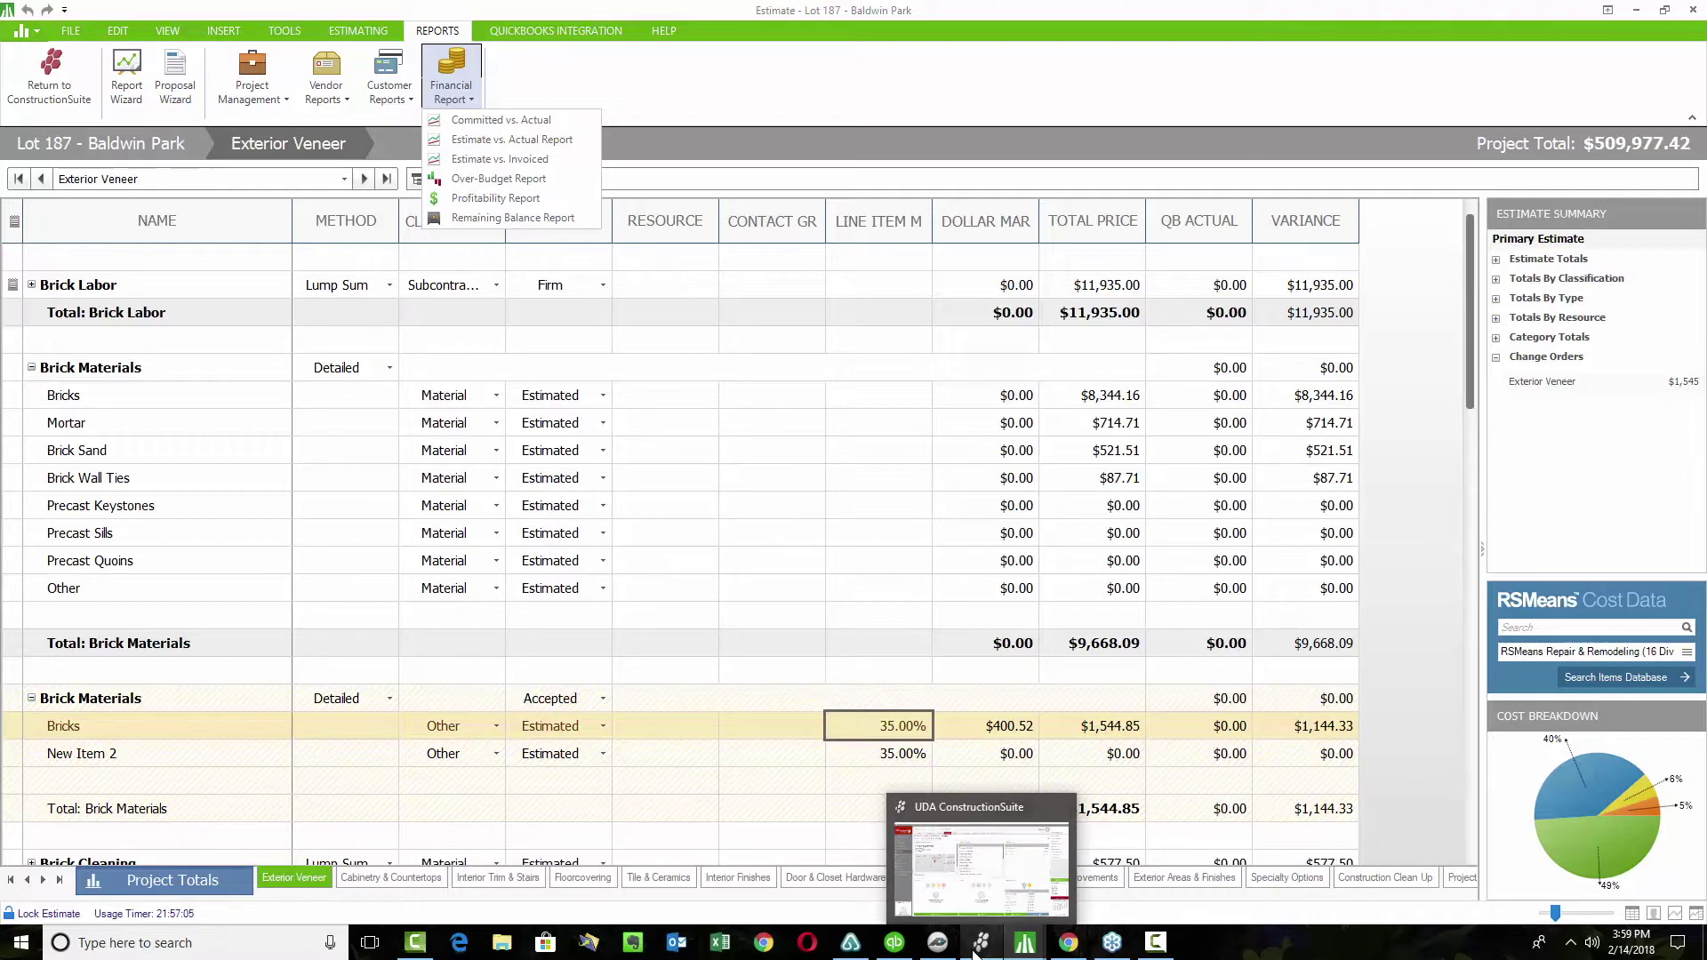
{"action": "left_click", "coordinate": [978, 948]}
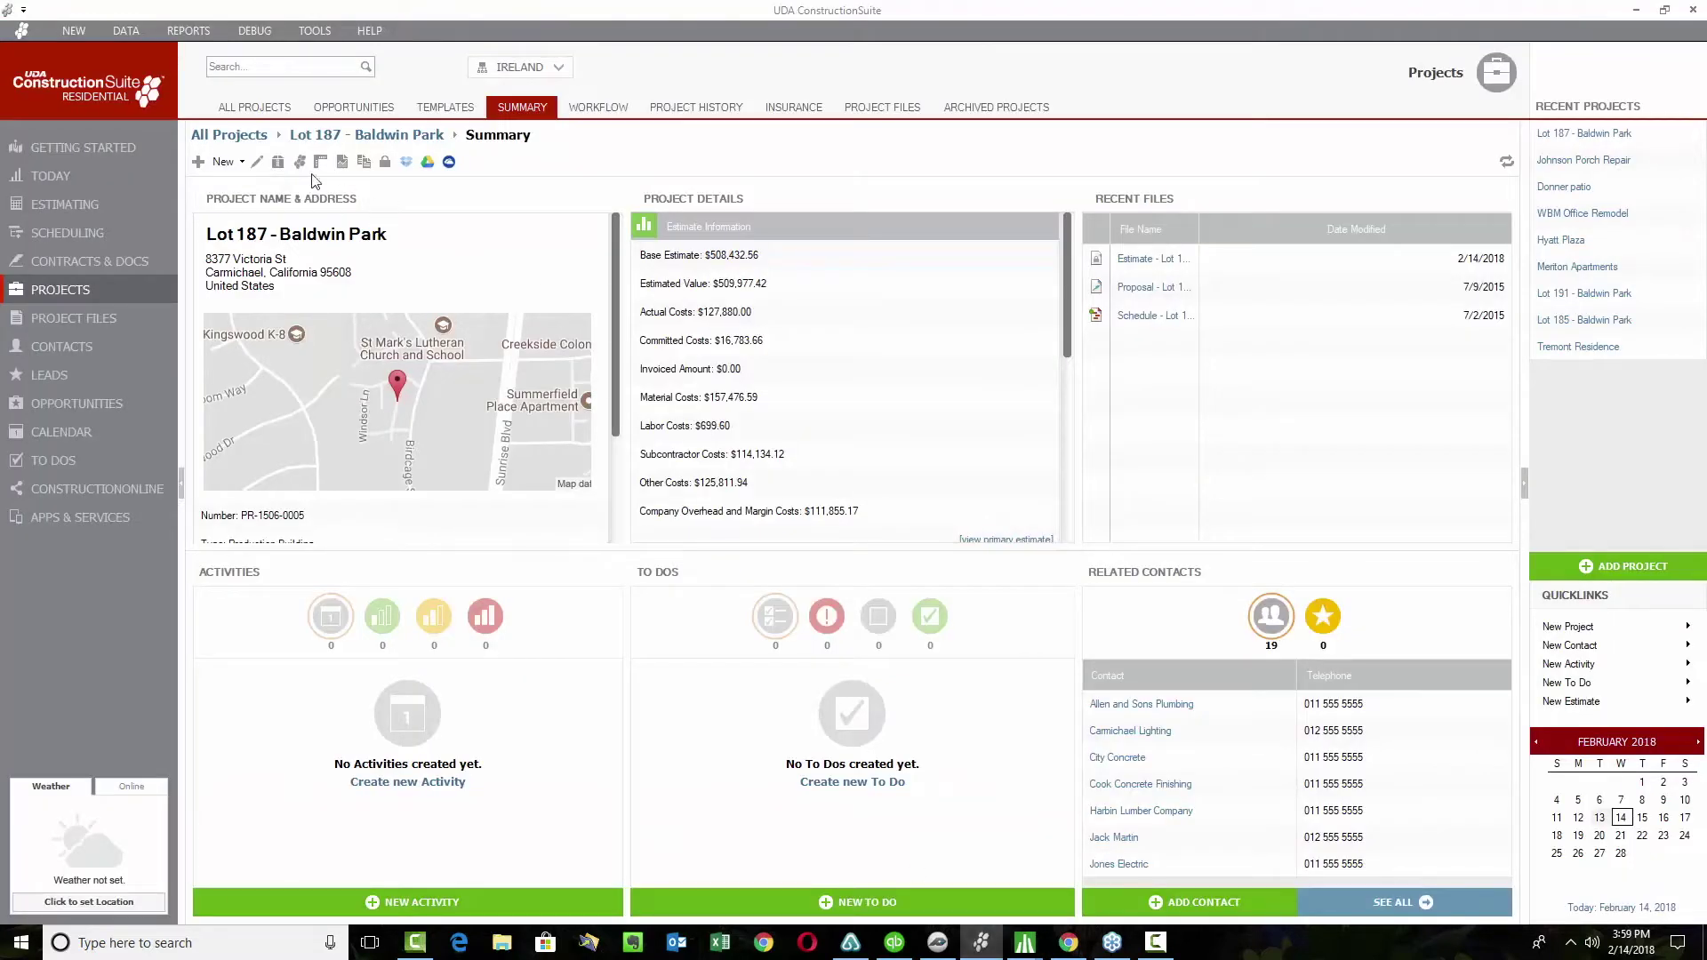
{"action": "left_click", "coordinate": [53, 176]}
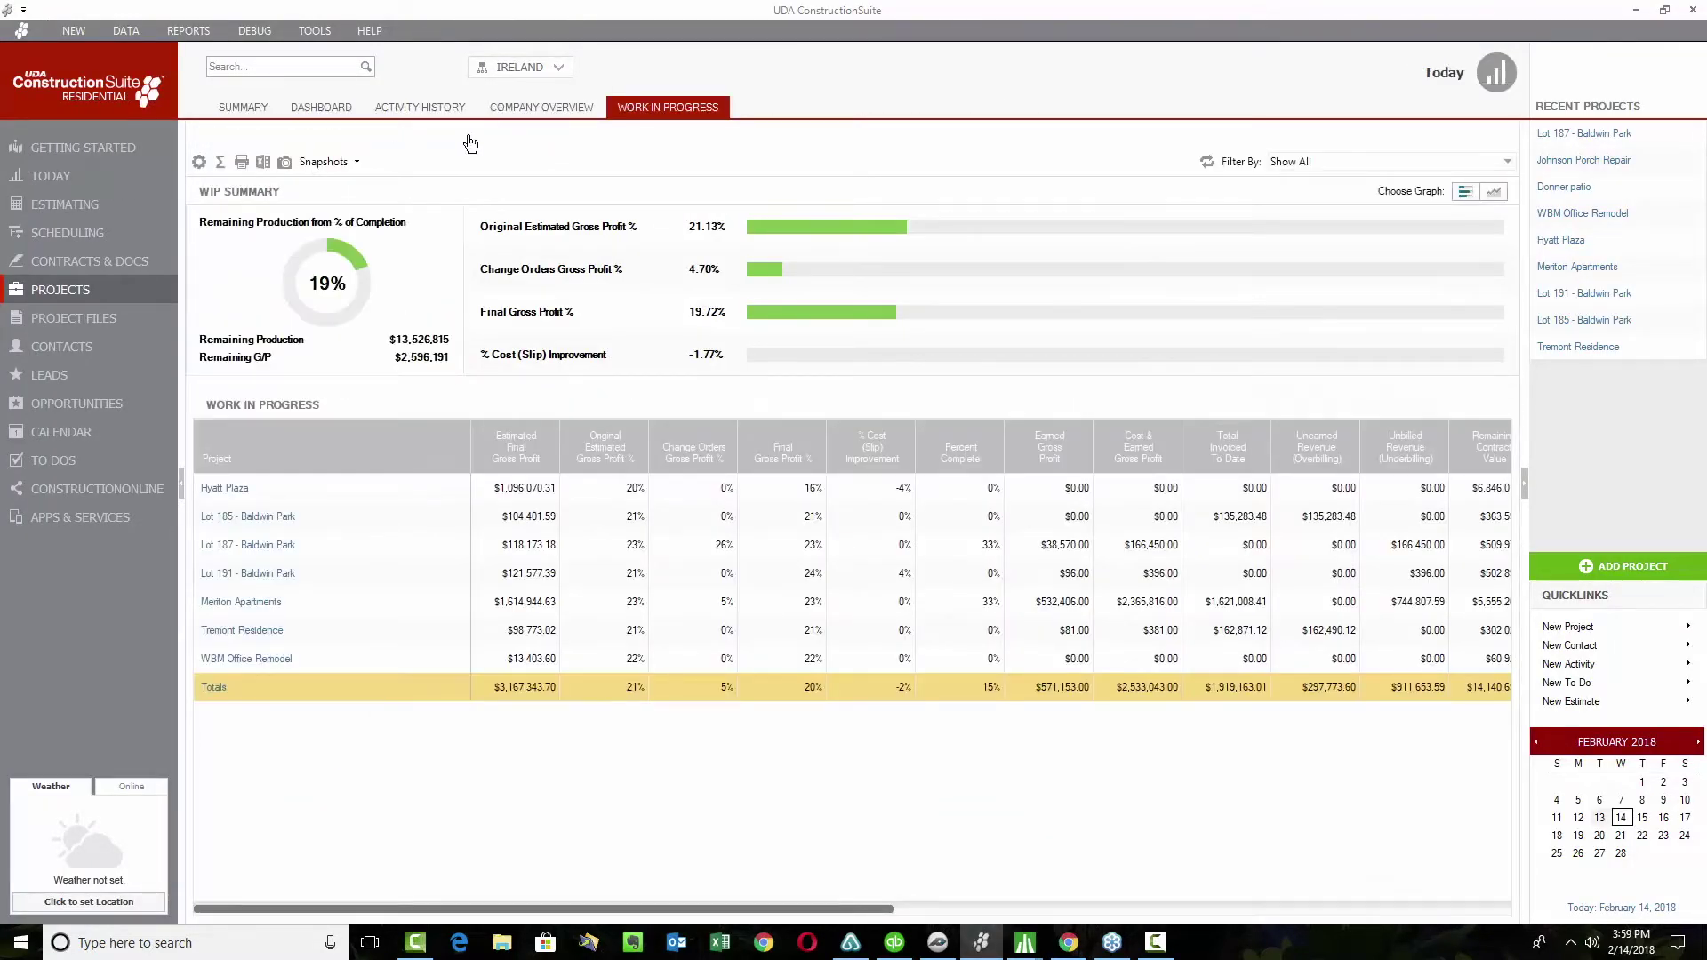